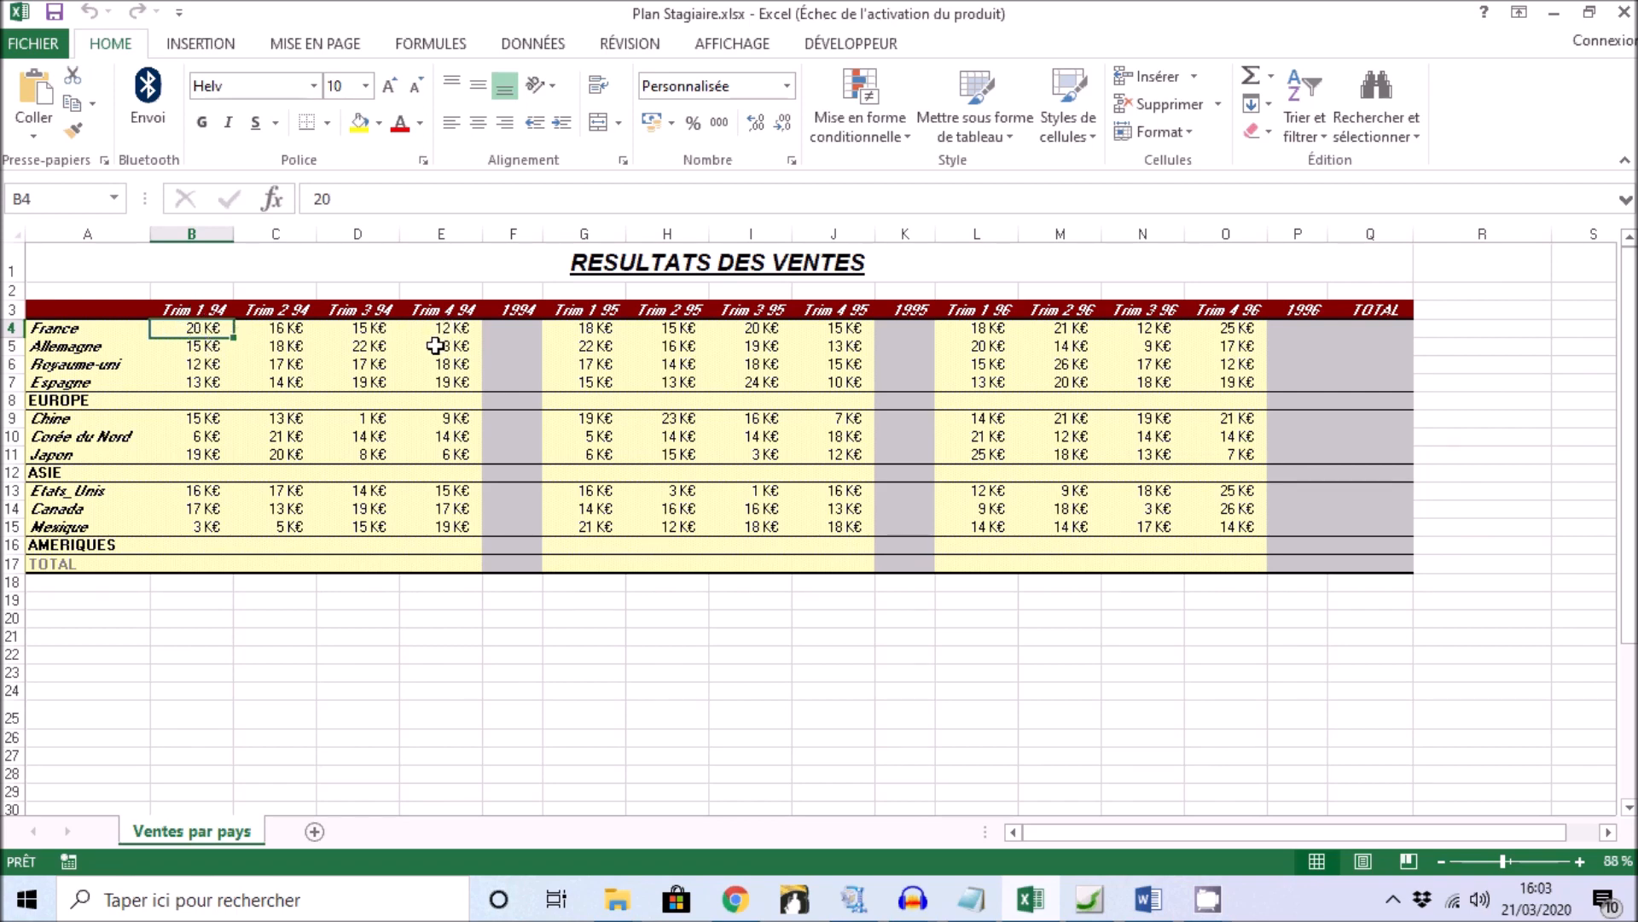
Try a custom number format with a space between ##0 and the quoted K€ suffix on cells B4:Q17, and undo it.
{"action": "left_click_drag", "start_coordinate": [199, 329], "coordinate": [435, 383]}
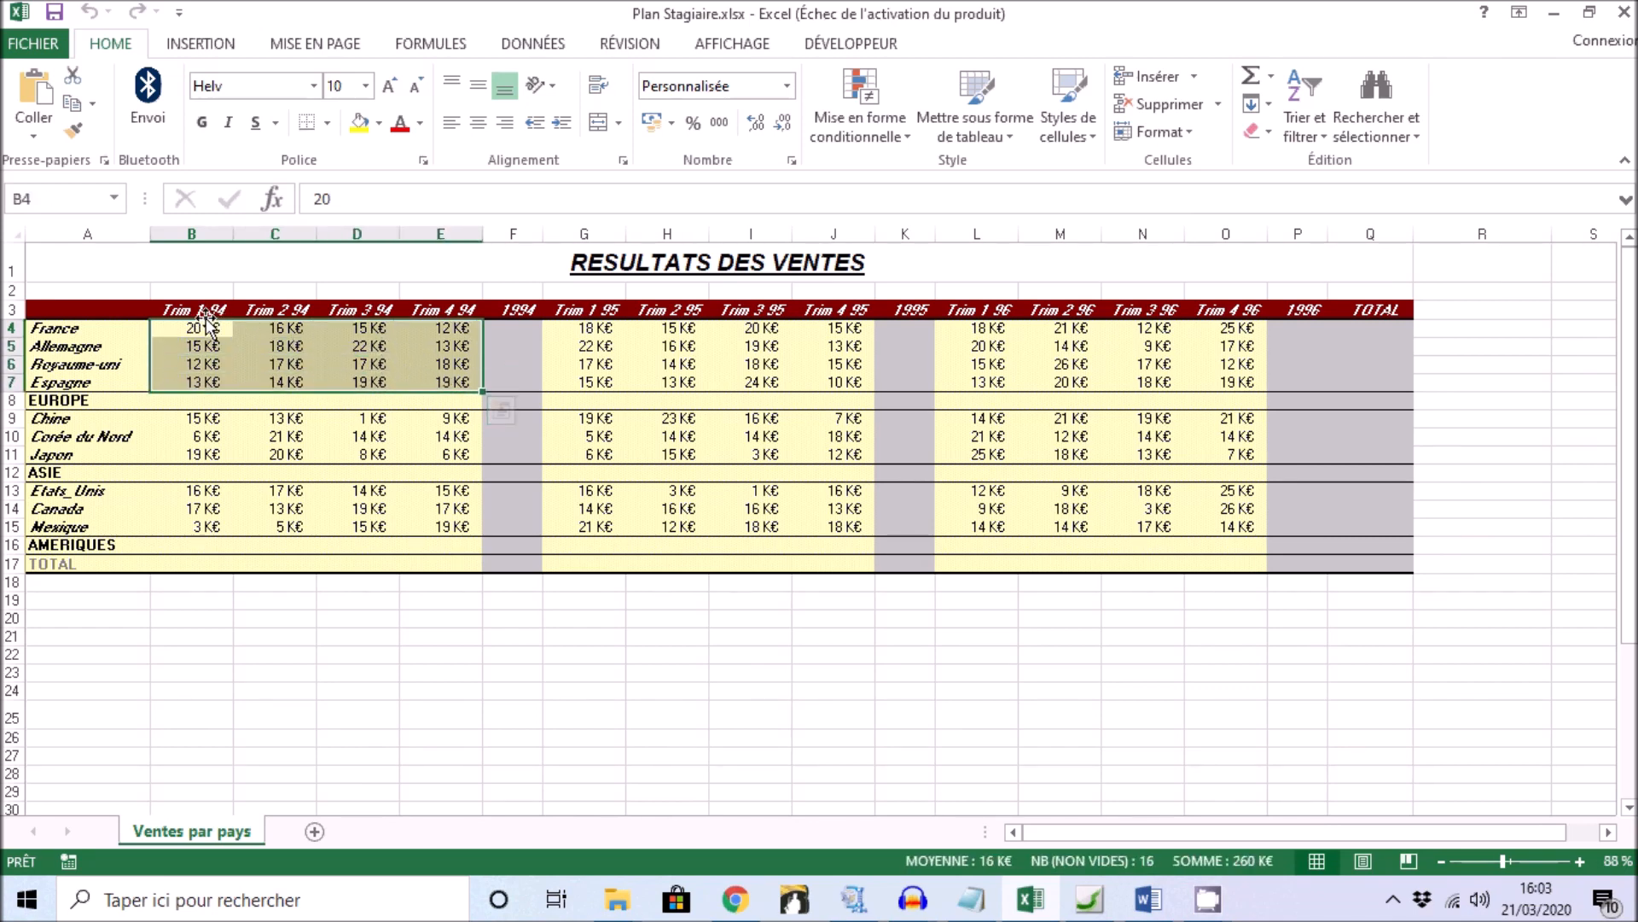
{"action": "left_click_drag", "start_coordinate": [191, 328], "coordinate": [1370, 564]}
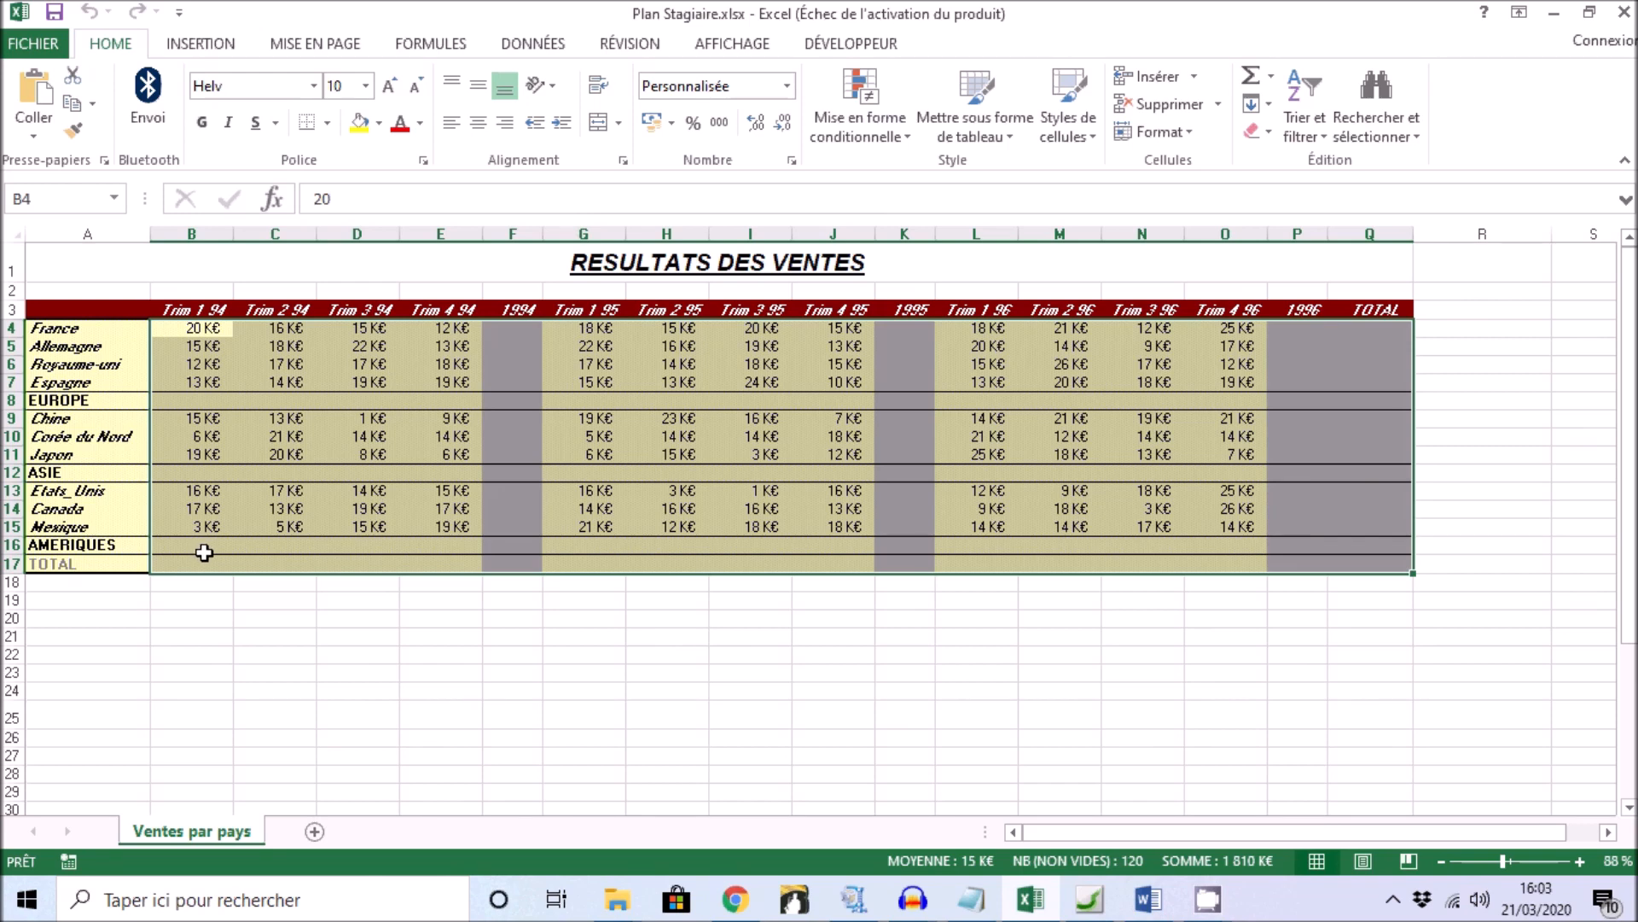
{"action": "left_click", "coordinate": [791, 161]}
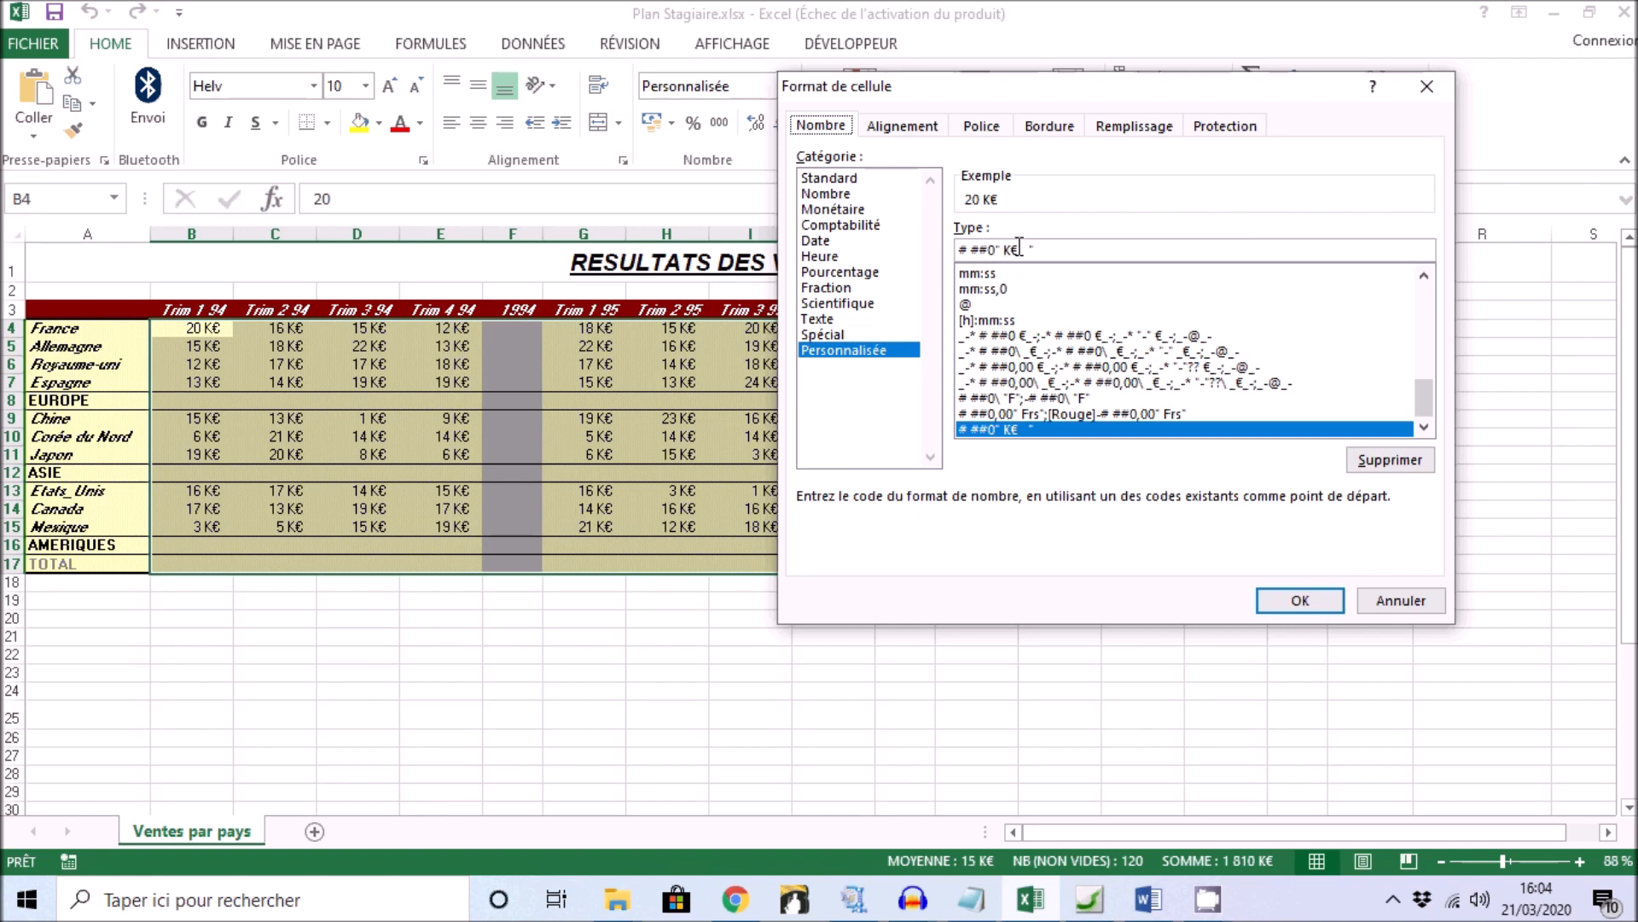
{"action": "left_click_drag", "start_coordinate": [1020, 249], "coordinate": [1032, 249]}
{"action": "left_click", "coordinate": [996, 250]}
{"action": "type", "text": "\""}
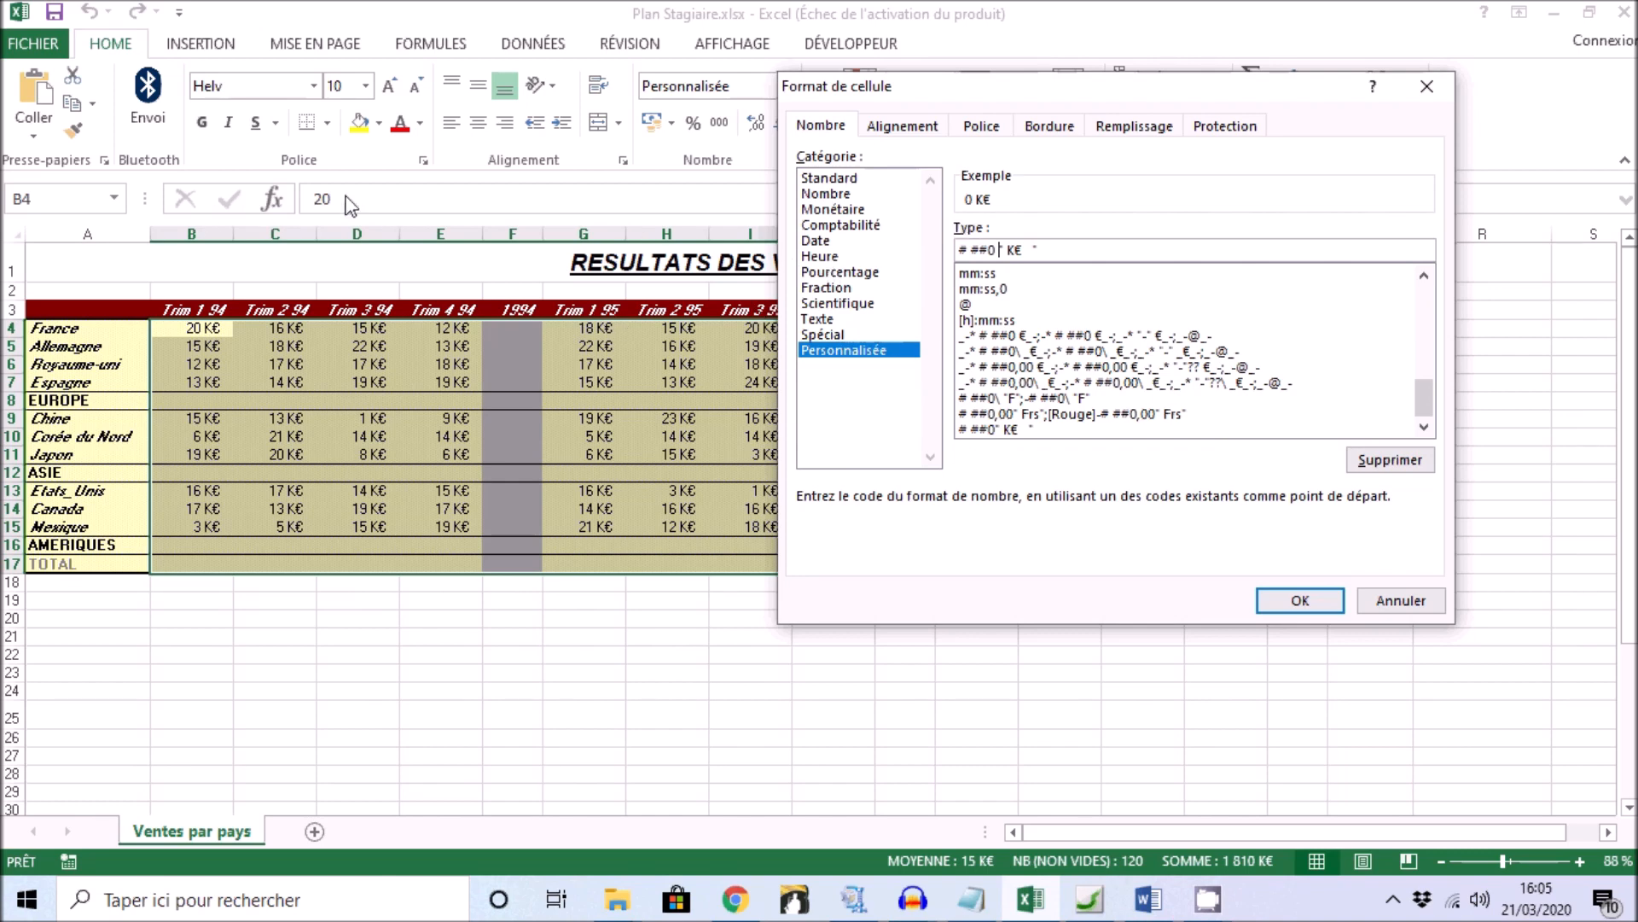
{"action": "left_click", "coordinate": [1299, 601]}
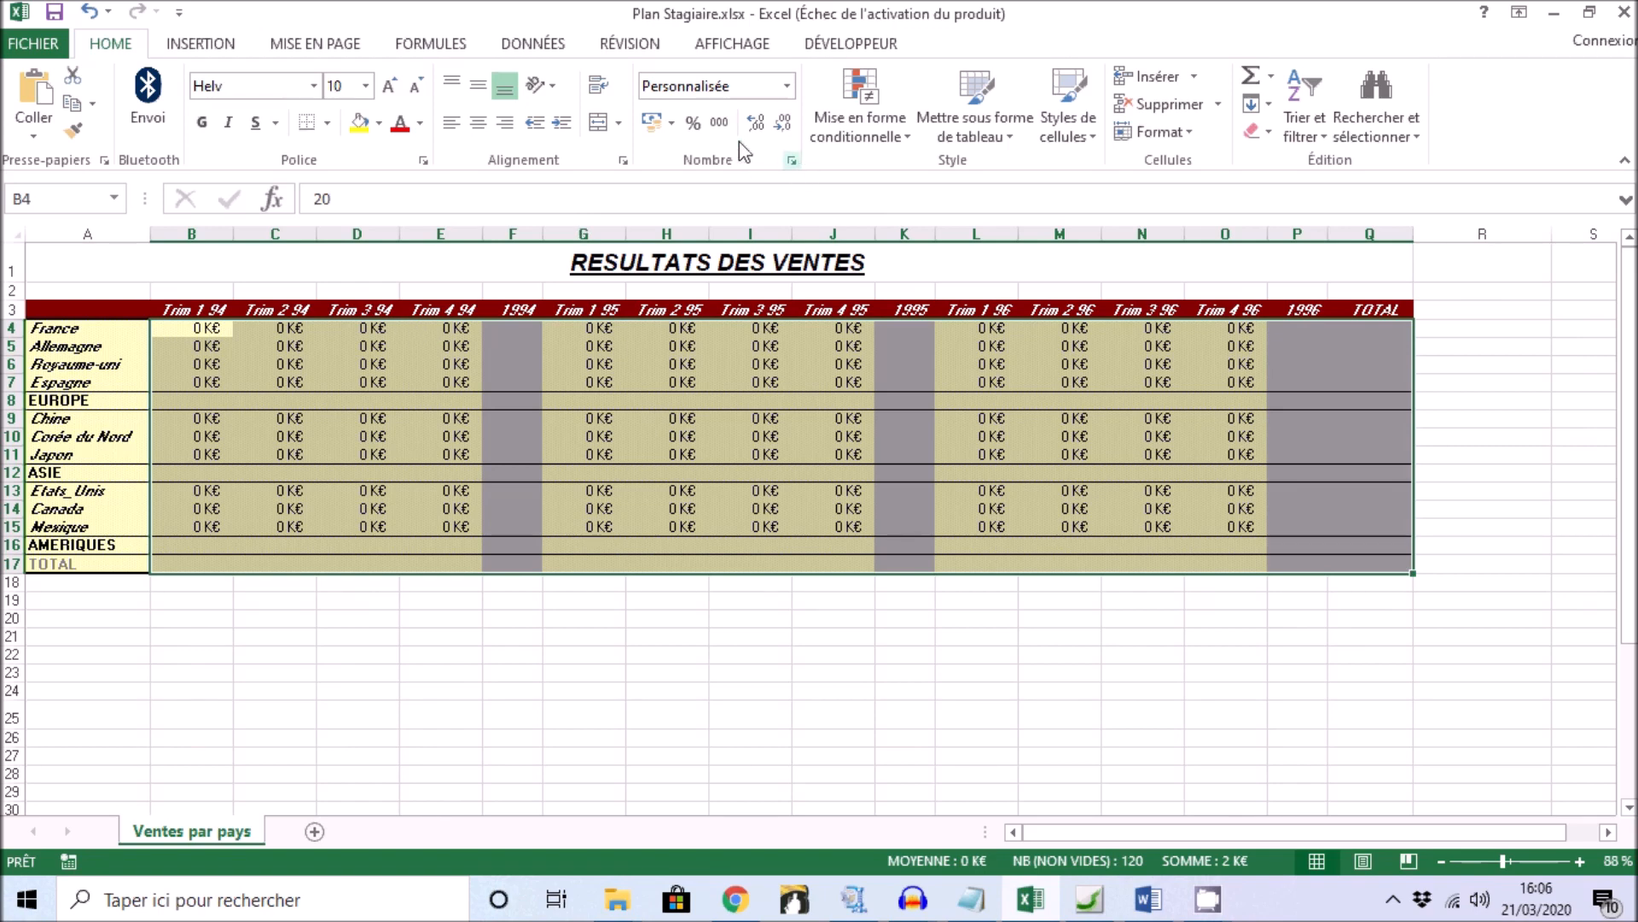
{"action": "left_click", "coordinate": [89, 12]}
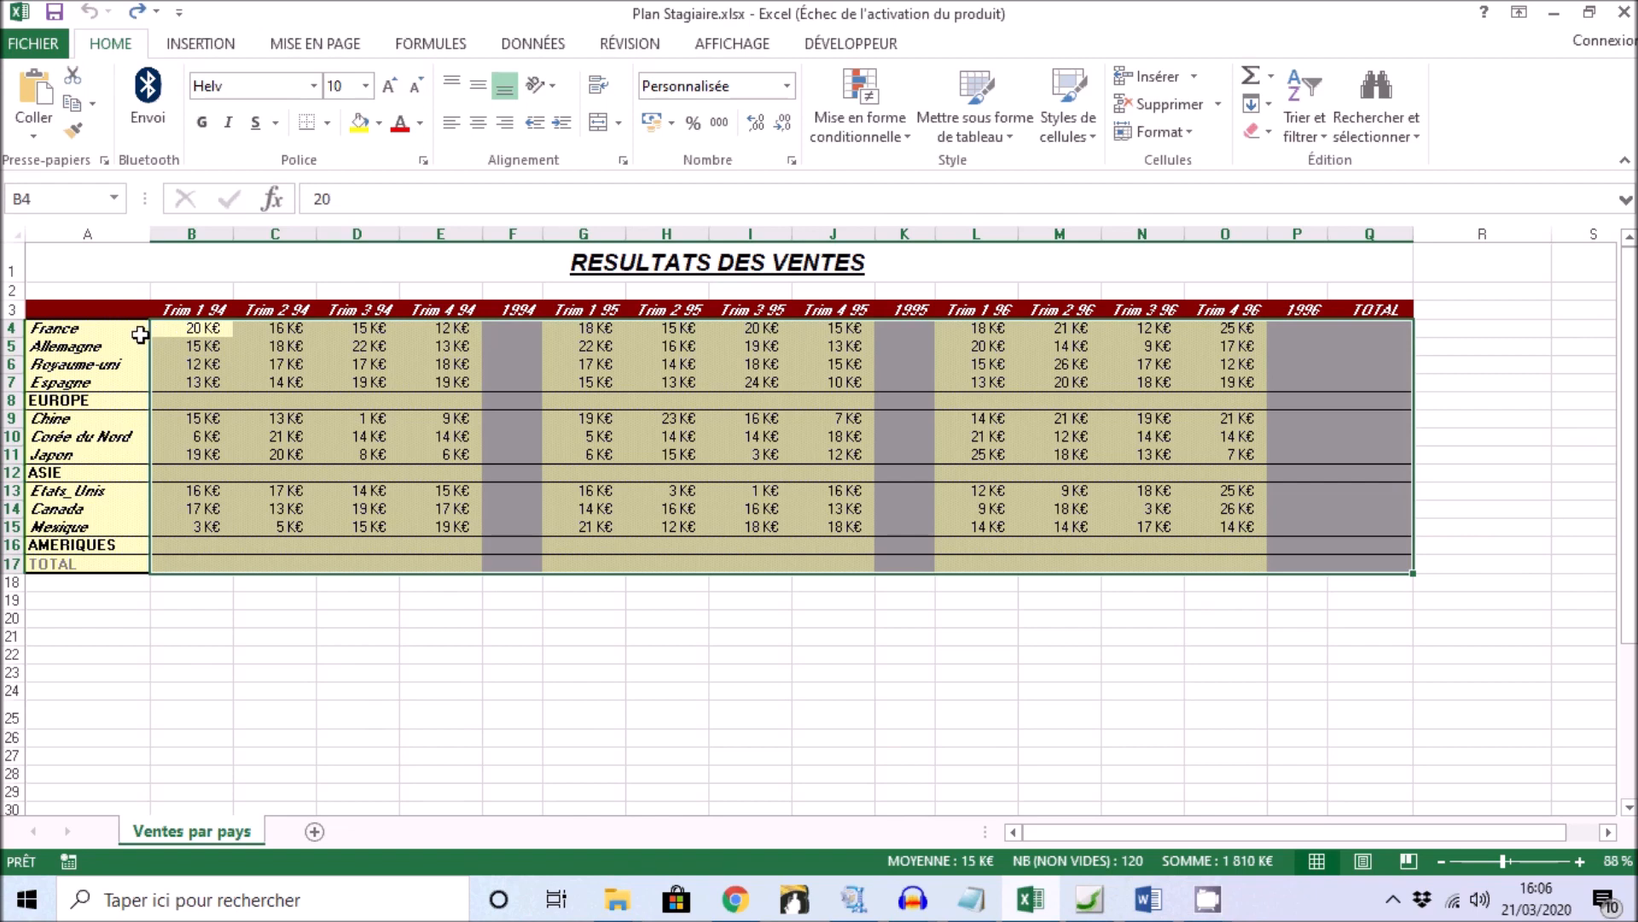
Increase the indent of the country names in A4:A7, A9:A11 and A13:A15 by one level.
{"action": "left_click", "coordinate": [73, 332]}
{"action": "left_click_drag", "start_coordinate": [72, 339], "coordinate": [79, 382]}
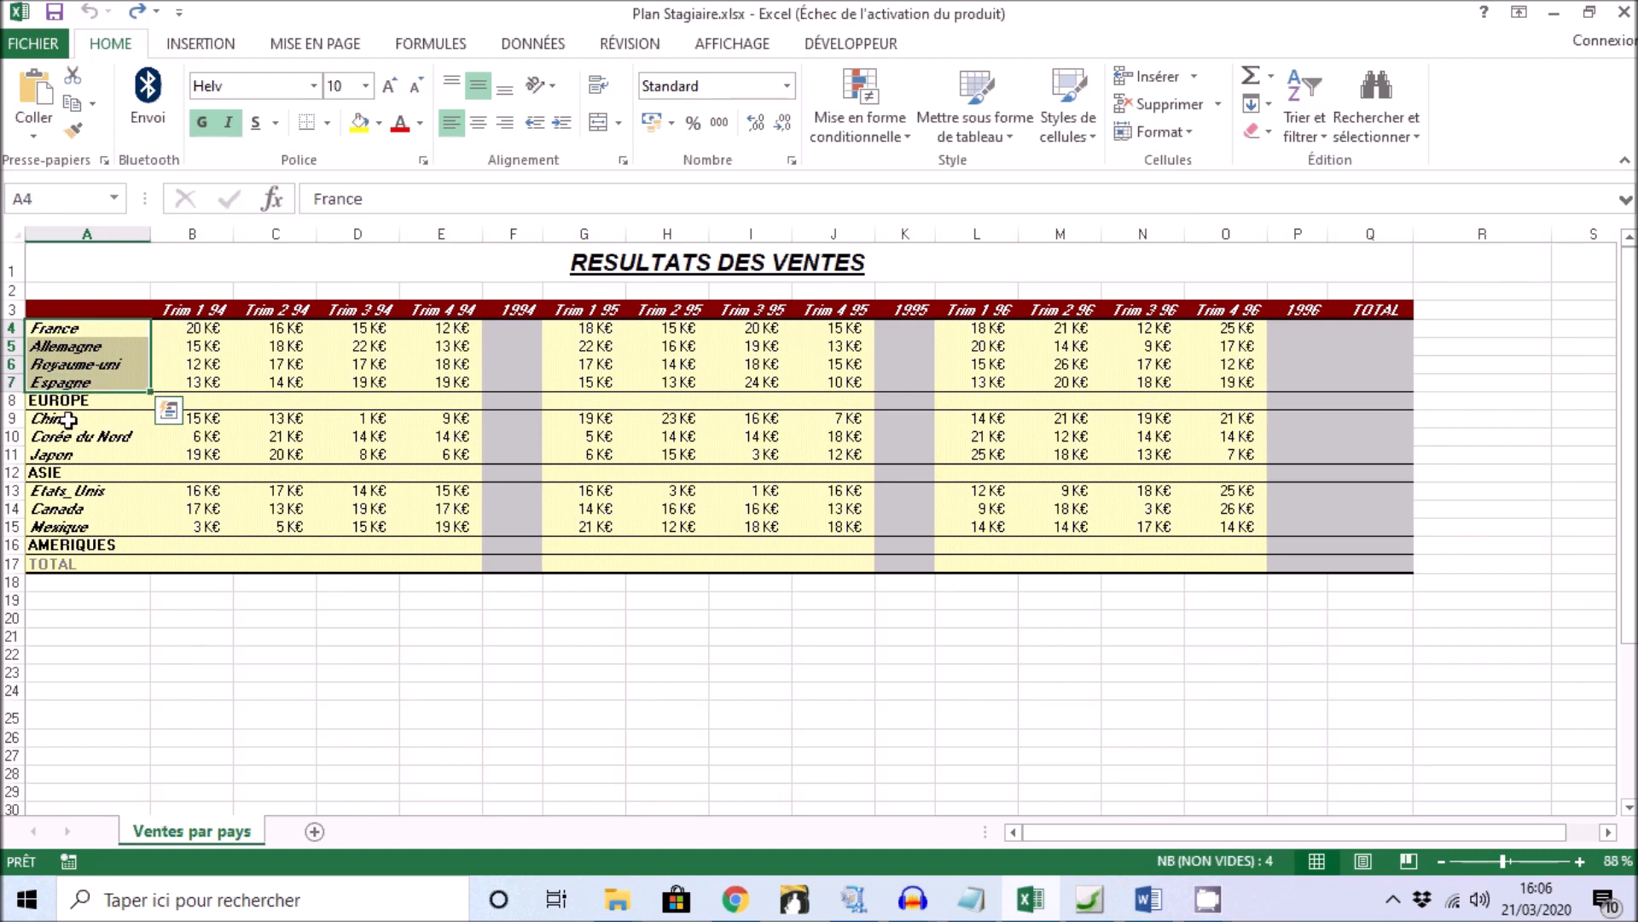
{"action": "left_click_drag", "start_coordinate": [69, 419], "coordinate": [68, 527]}
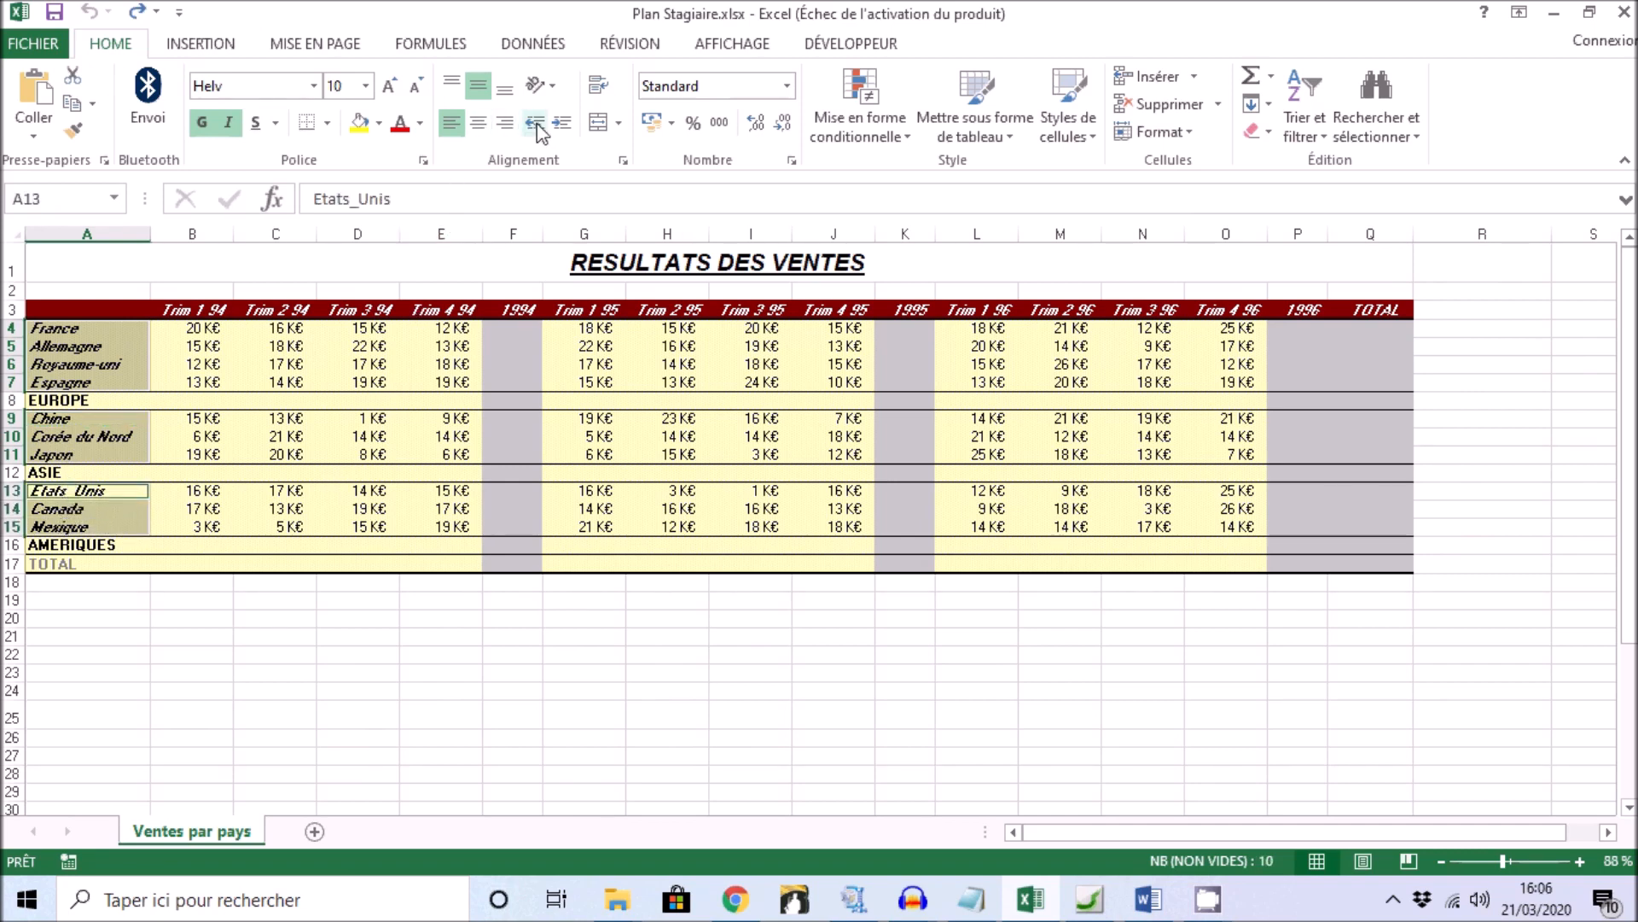
{"action": "left_click", "coordinate": [564, 124]}
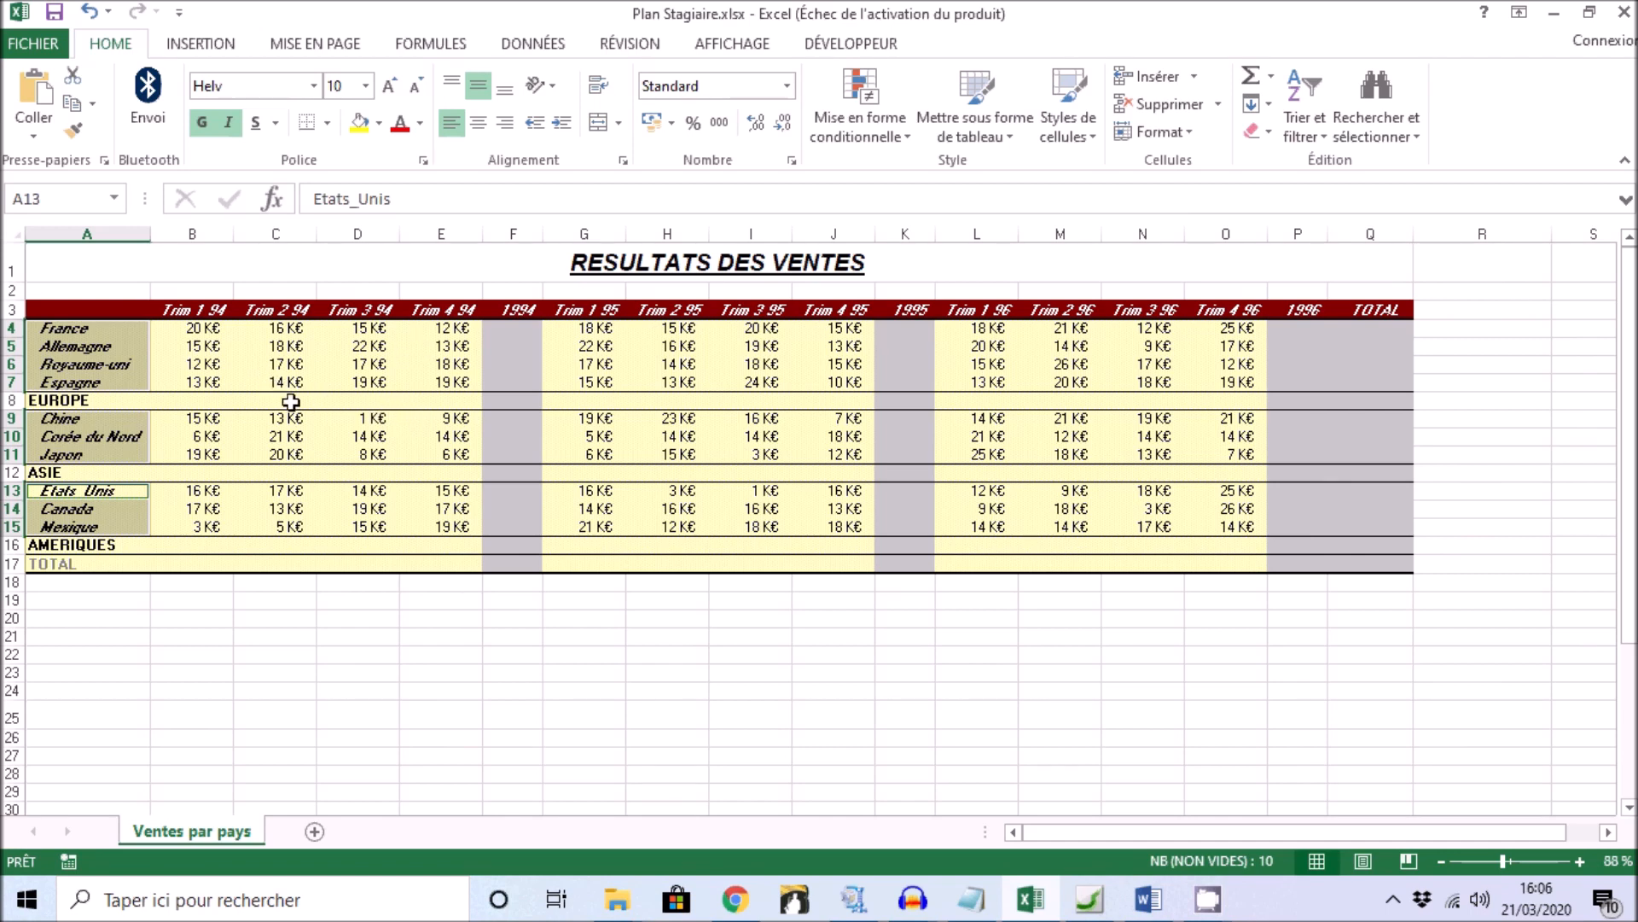
Enter the Europe subtotal for Trim 1 94 in B8 as the sum of B4:B7.
{"action": "left_click", "coordinate": [209, 400]}
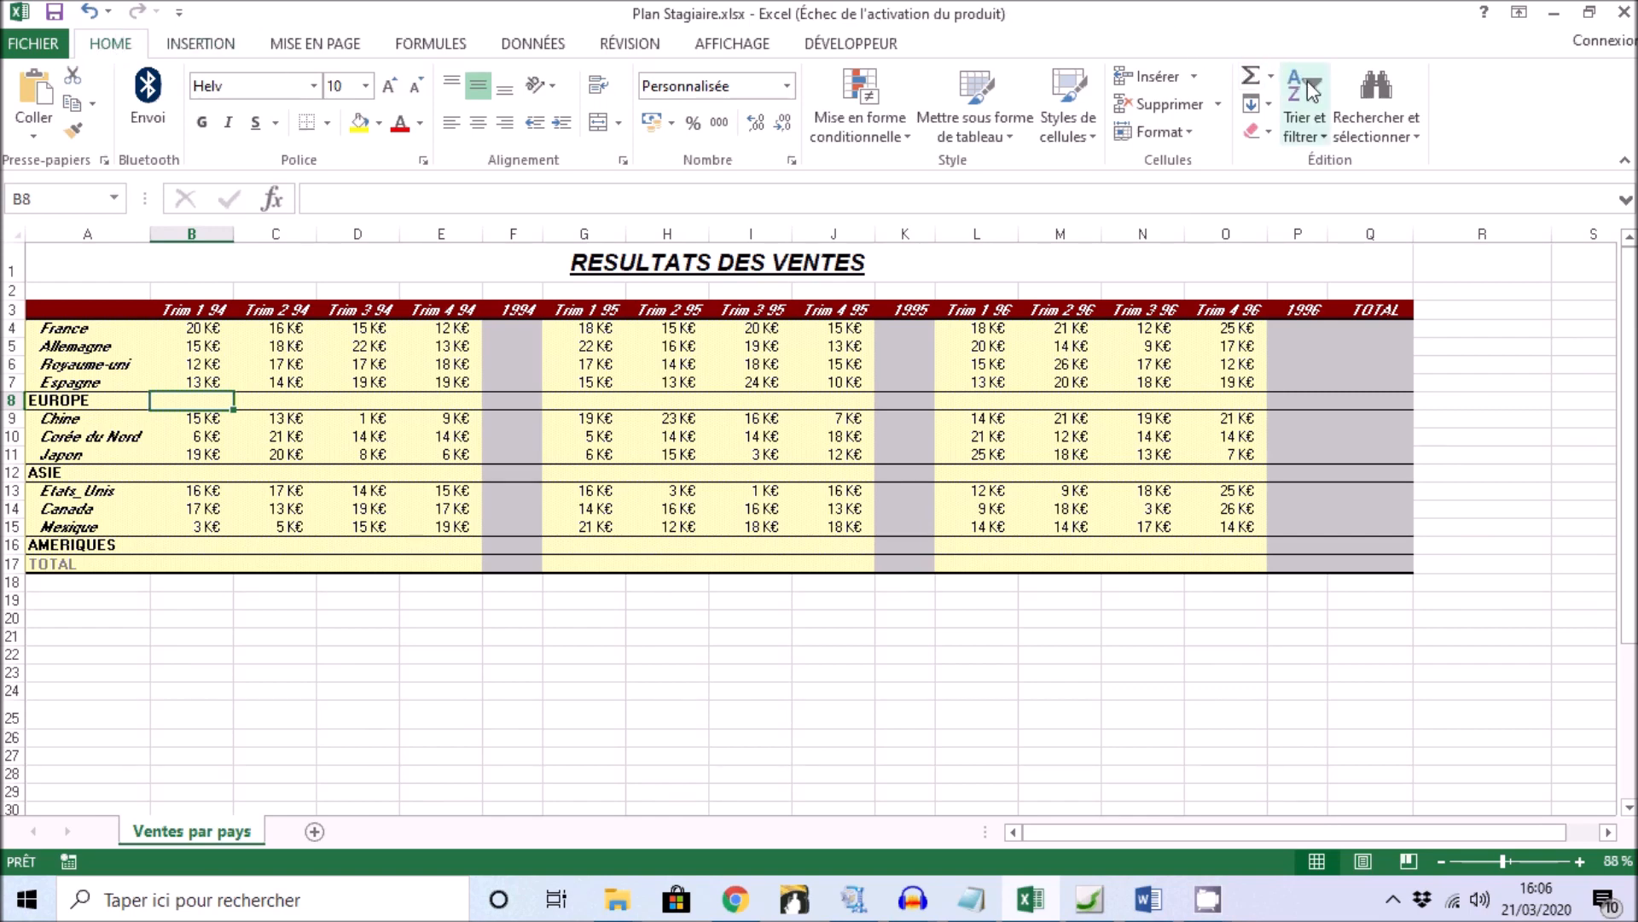
{"action": "left_click", "coordinate": [1253, 77]}
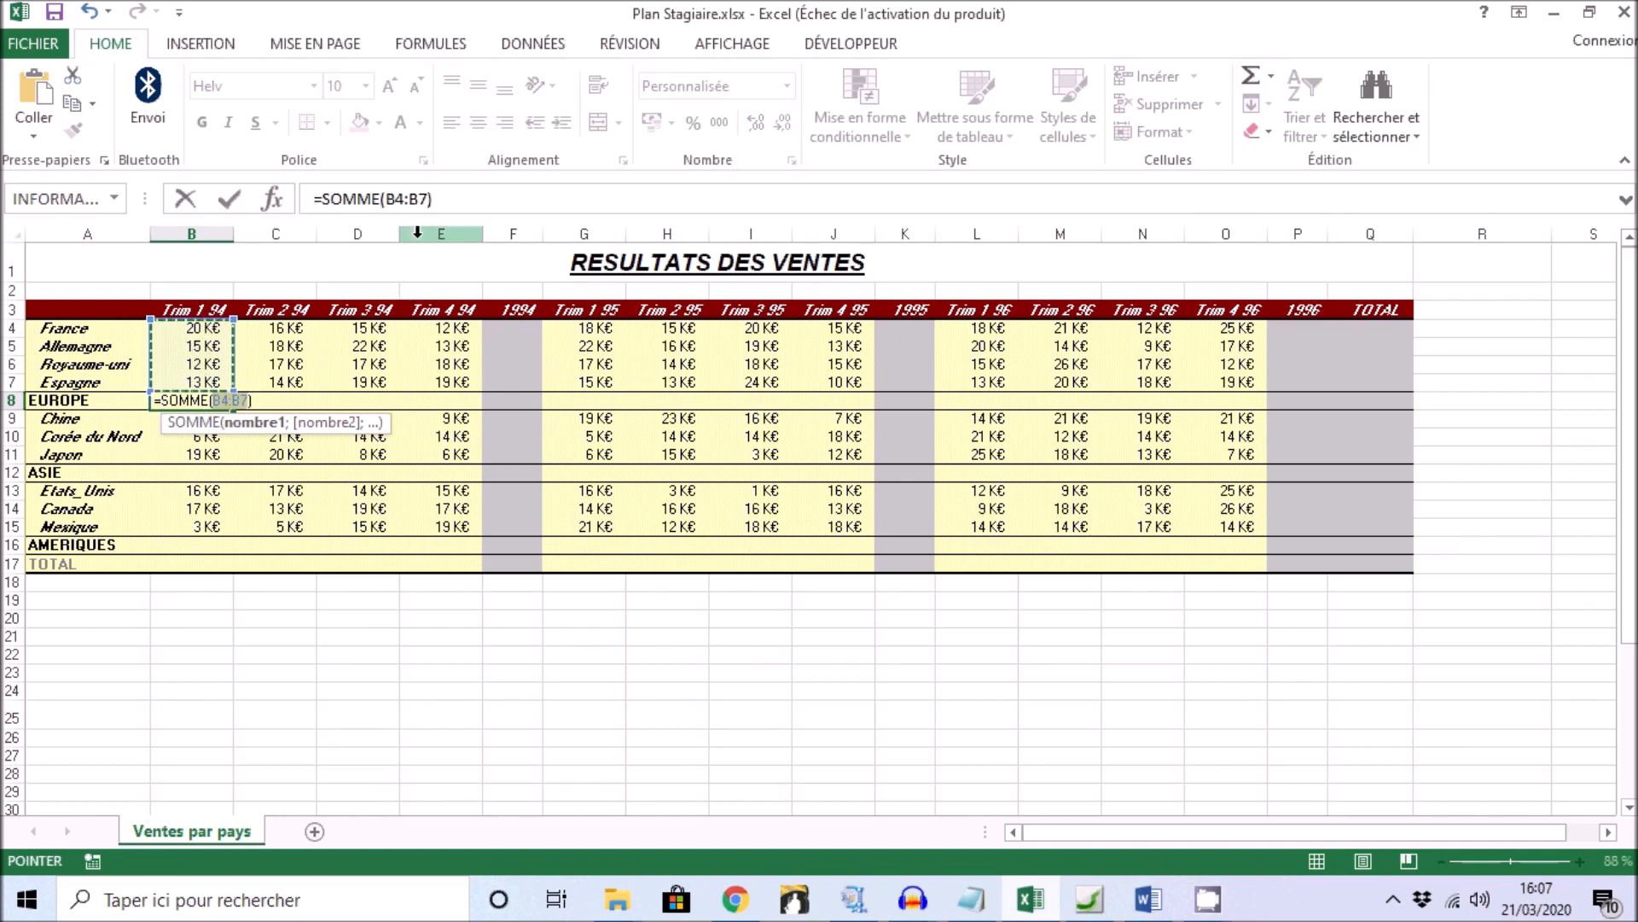
{"action": "key", "text": "Return"}
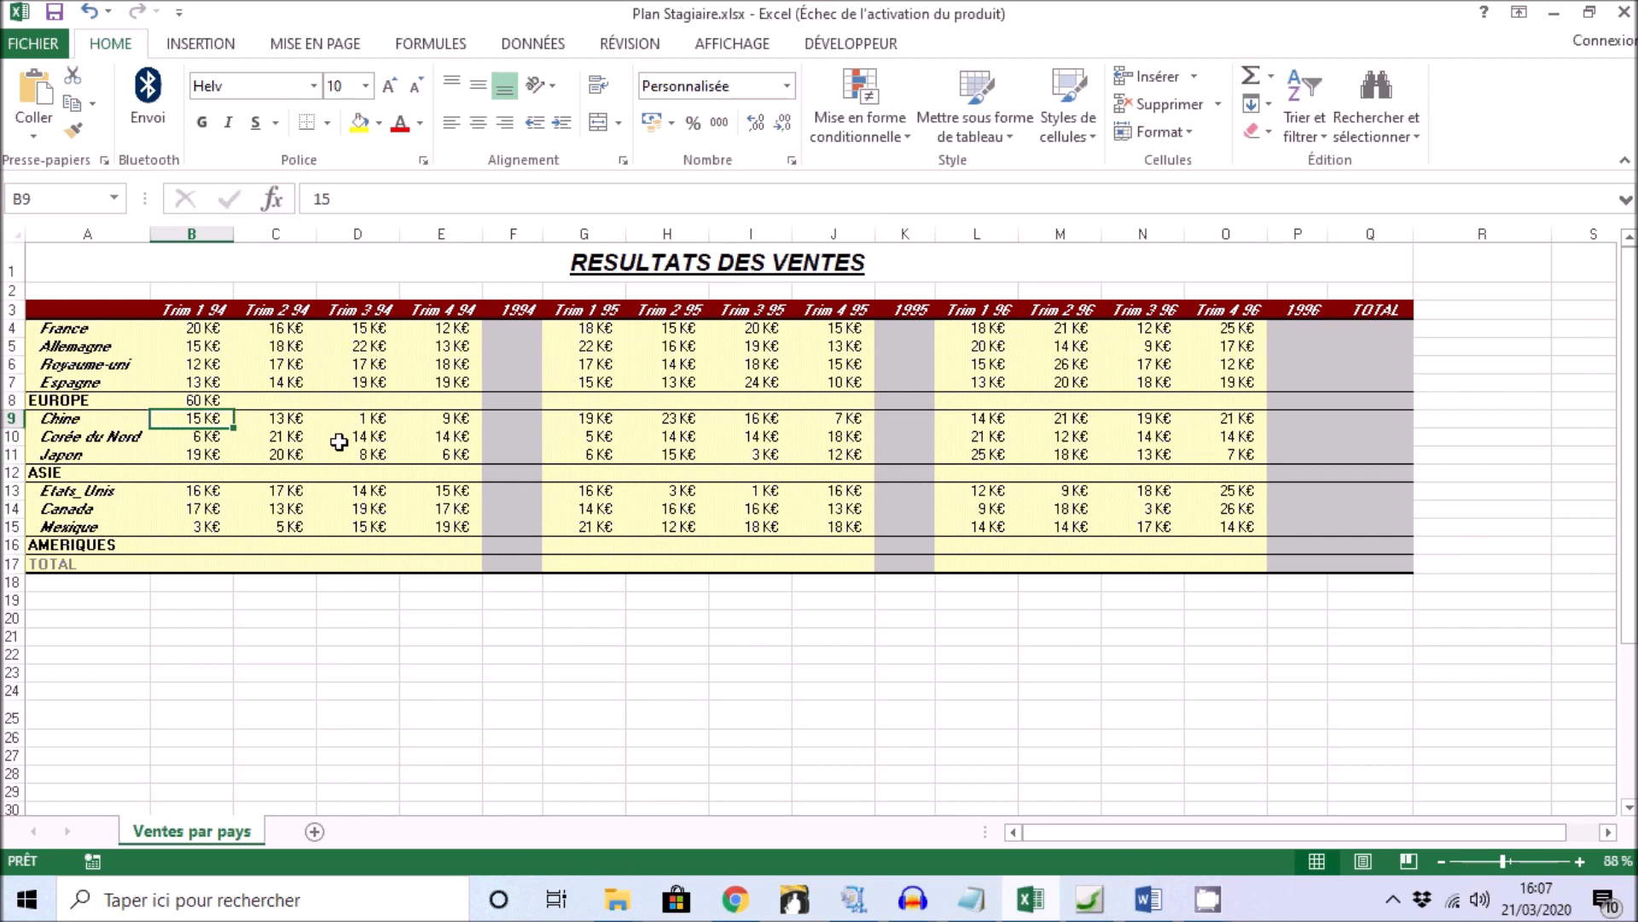
Fill the Europe subtotal formula from B8 across to Q8, without copying the formatting.
{"action": "left_click", "coordinate": [205, 398]}
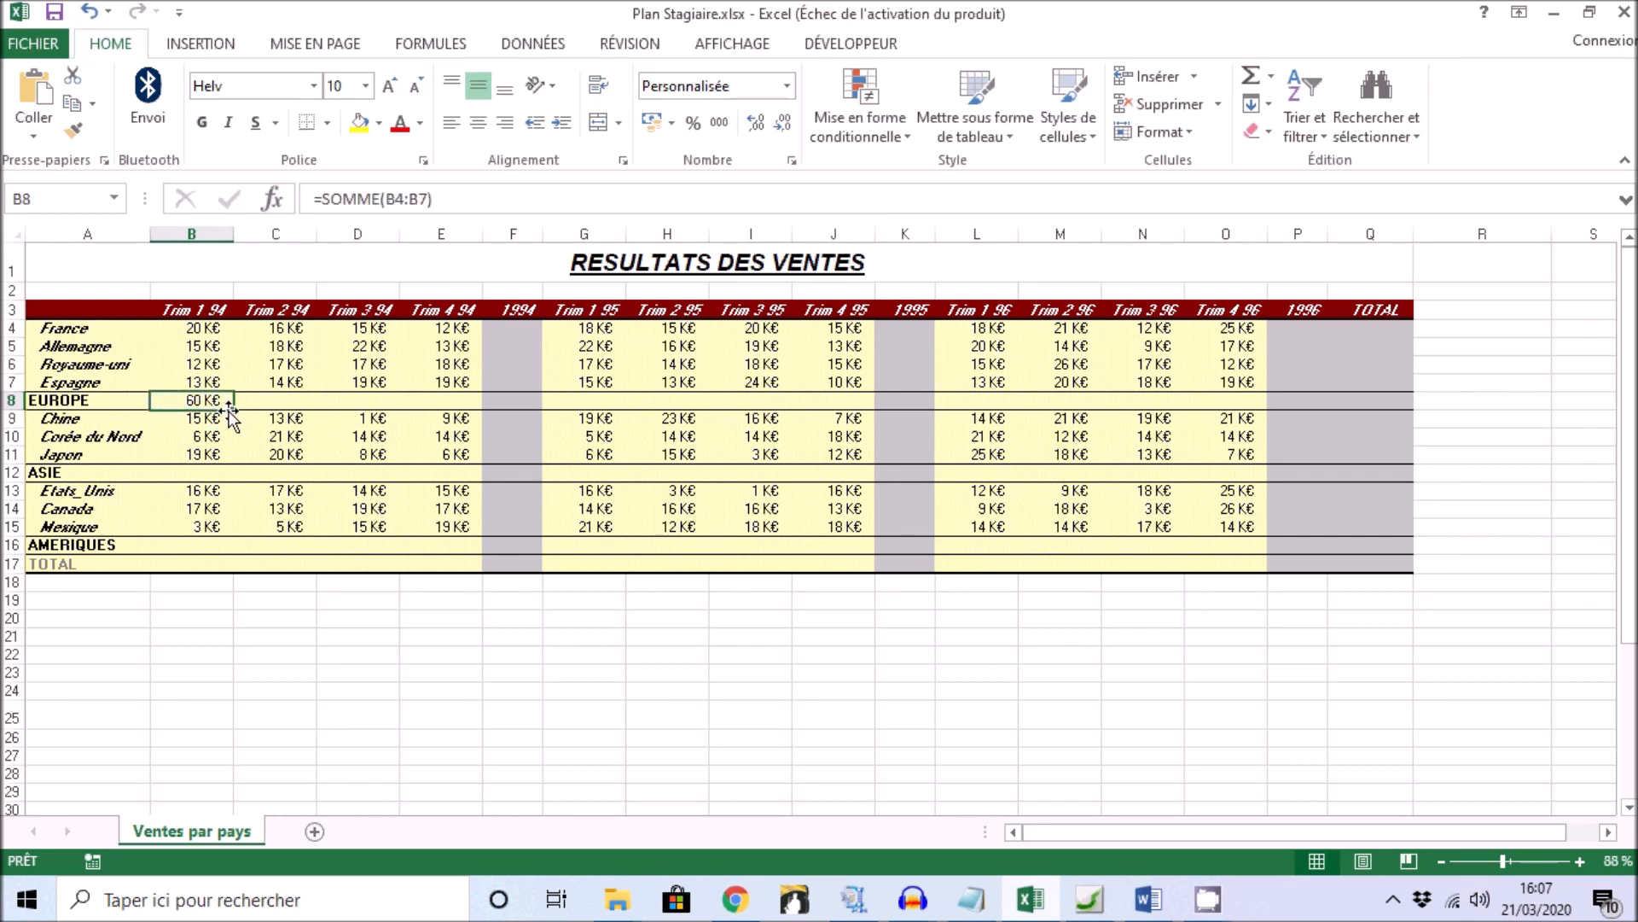
{"action": "left_click_drag", "start_coordinate": [236, 412], "coordinate": [1401, 407]}
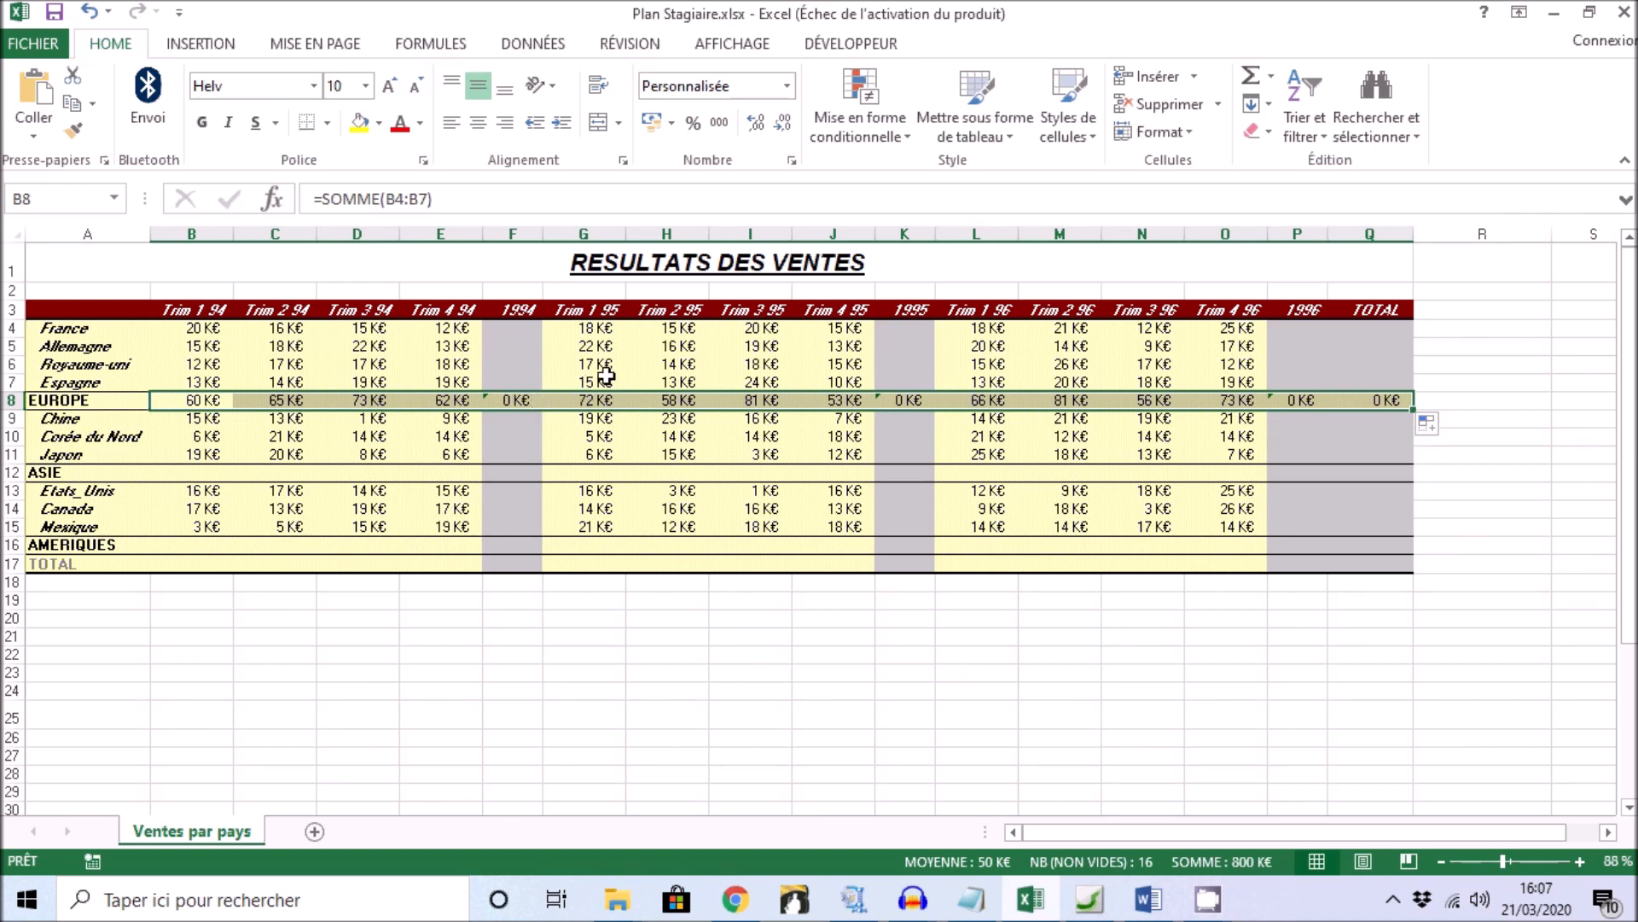
{"action": "left_click", "coordinate": [520, 441]}
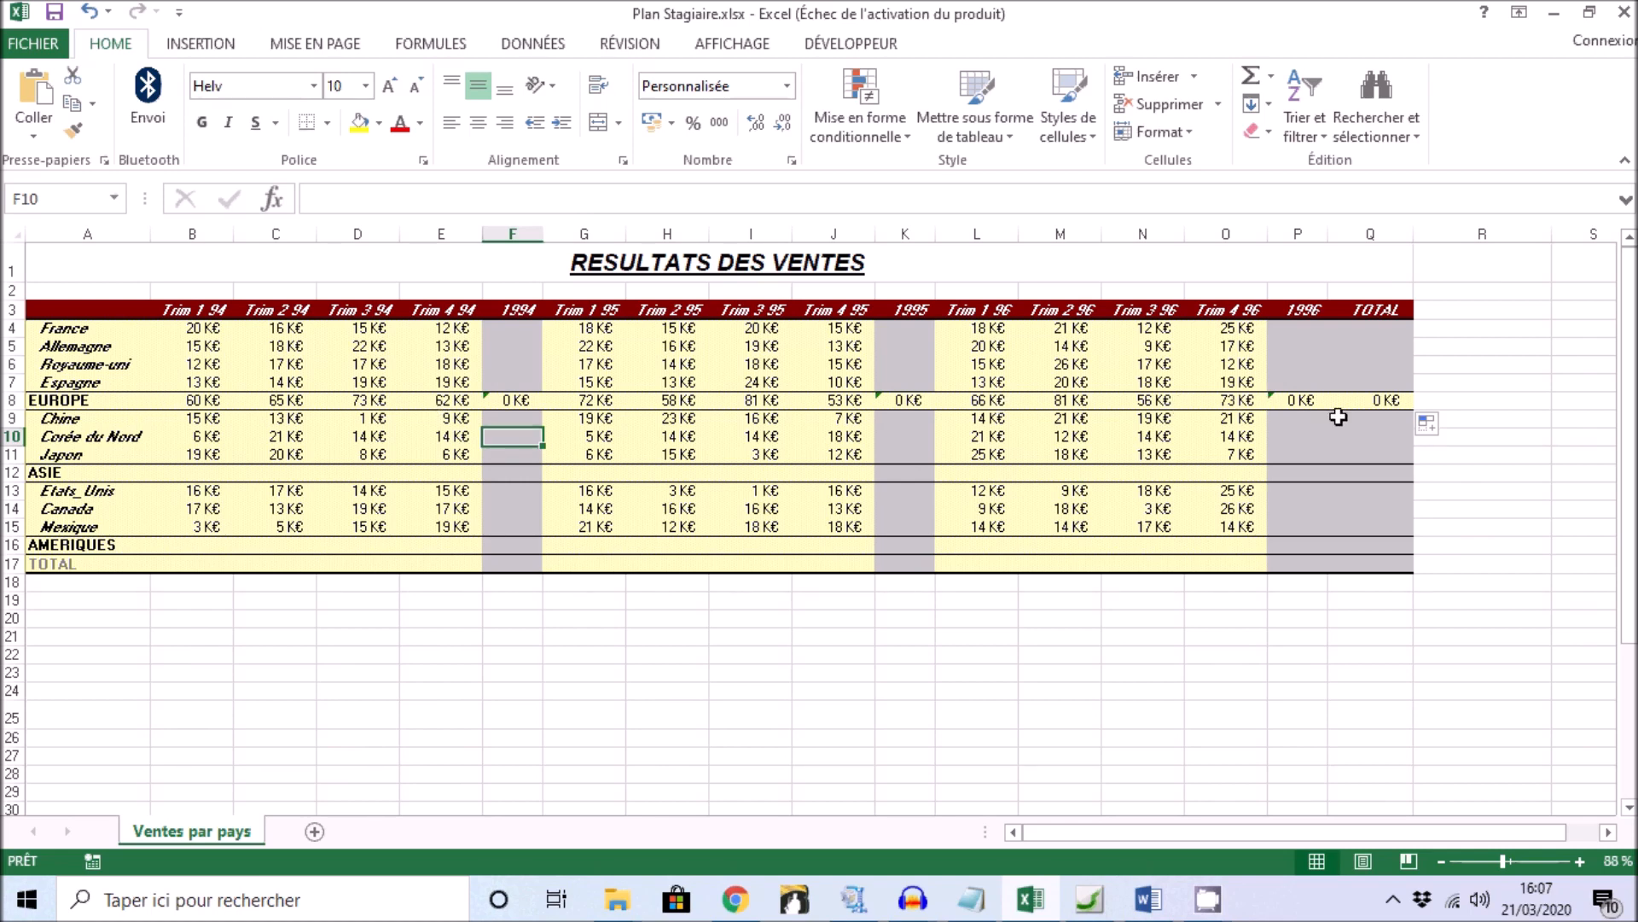
{"action": "left_click", "coordinate": [1449, 429]}
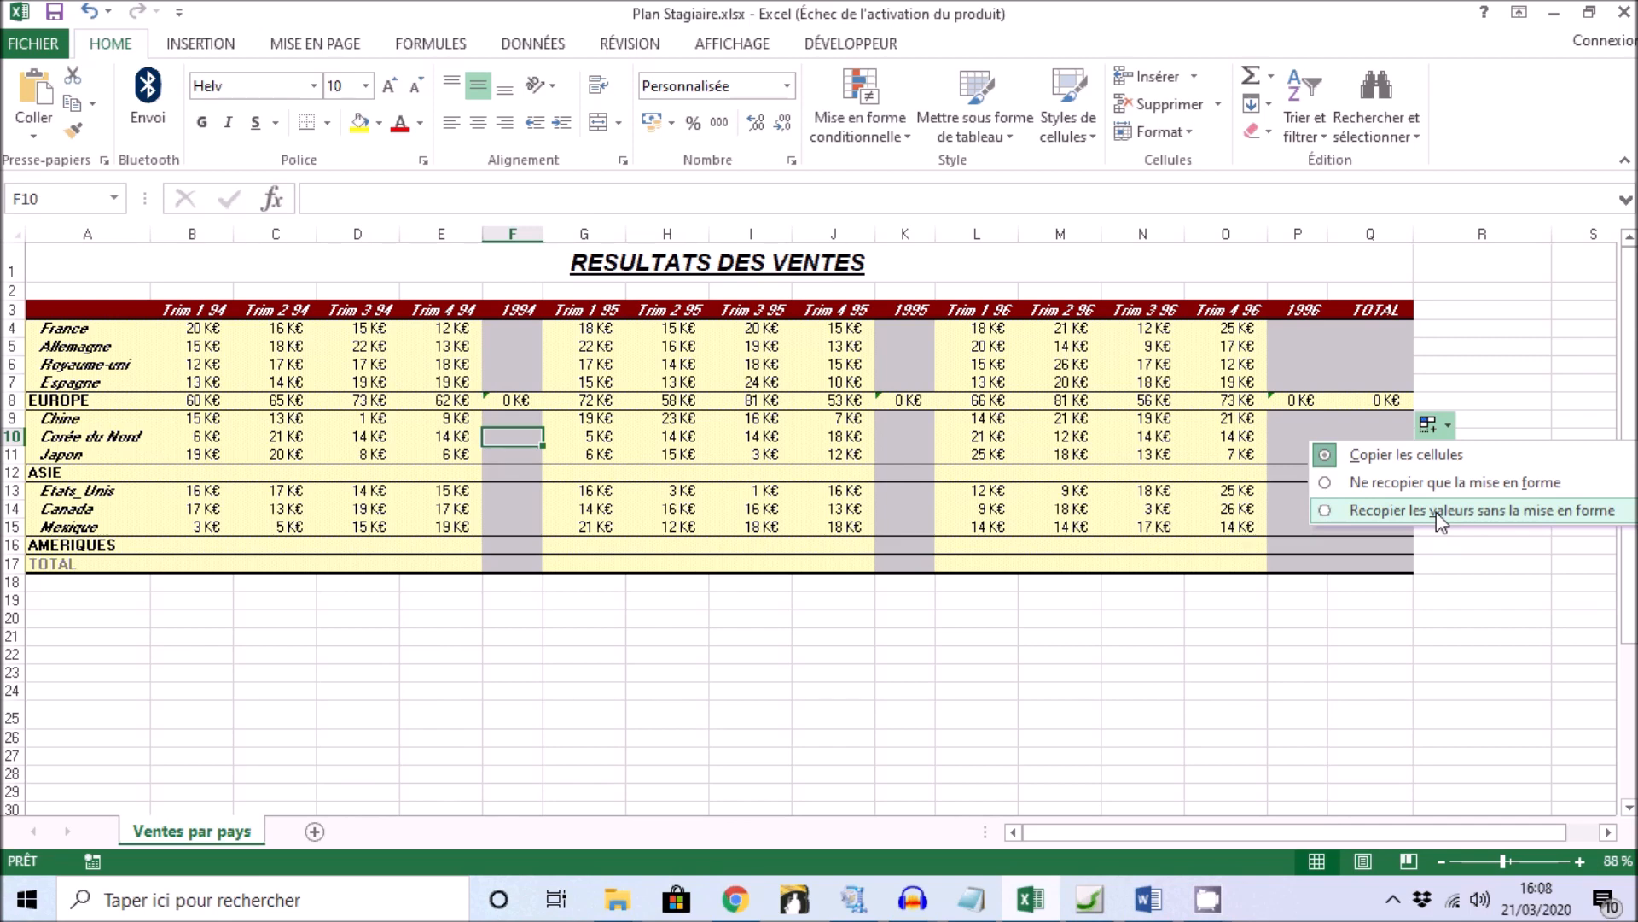
{"action": "left_click", "coordinate": [1367, 507]}
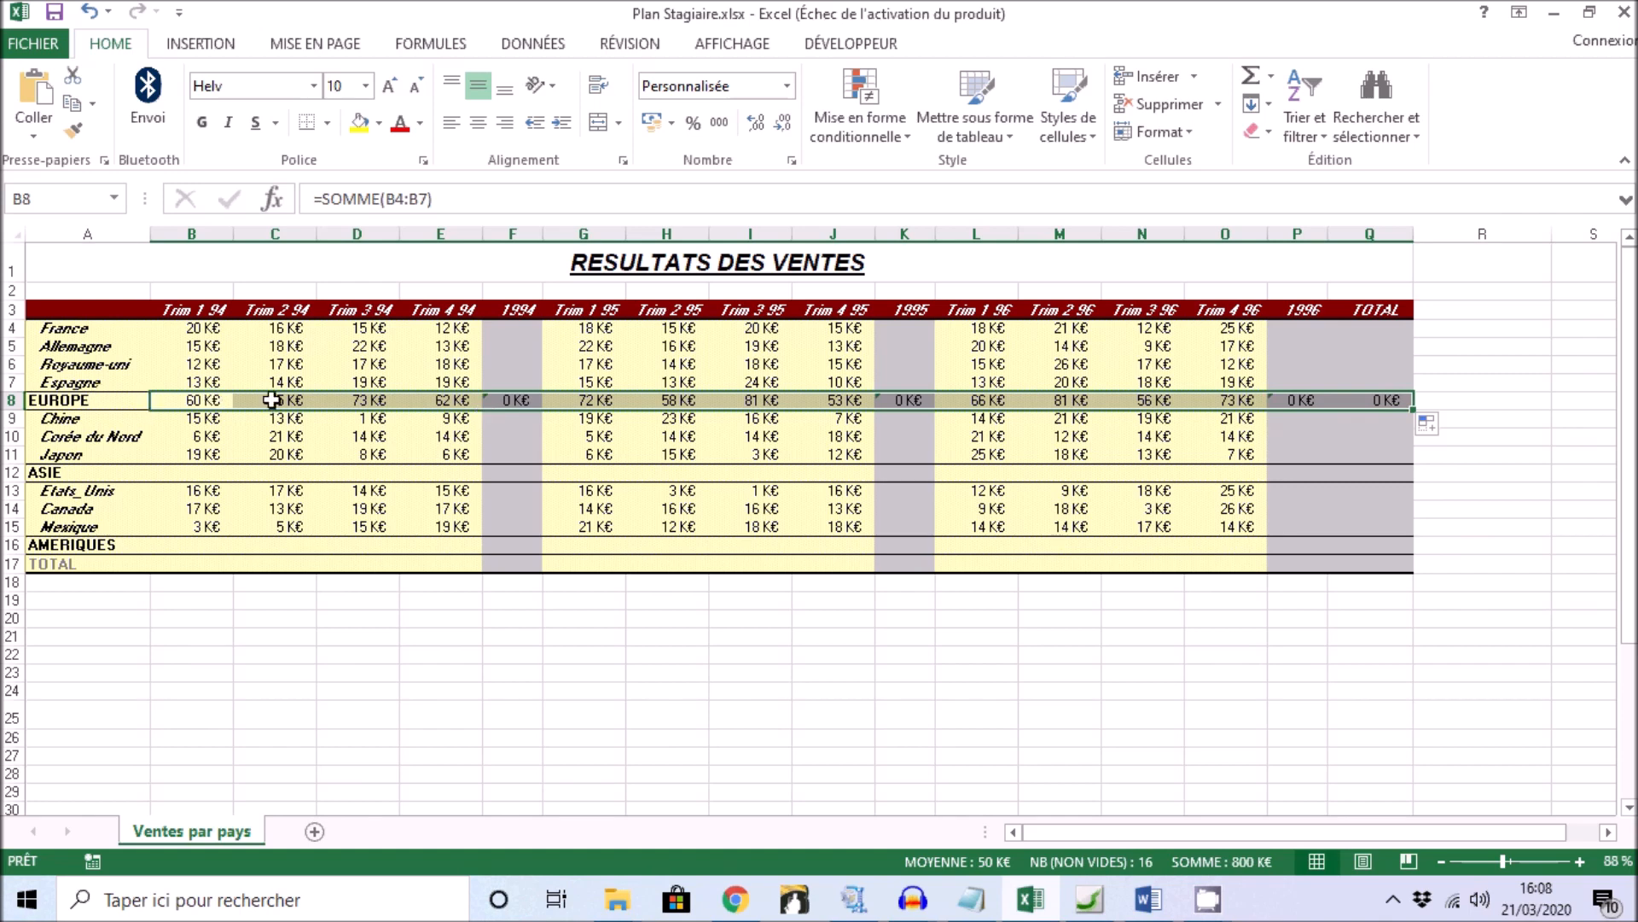
Try the error-checking suggestion to update the Europe 1994 formula in F8 to include adjacent cells, and undo it.
{"action": "left_click", "coordinate": [601, 395]}
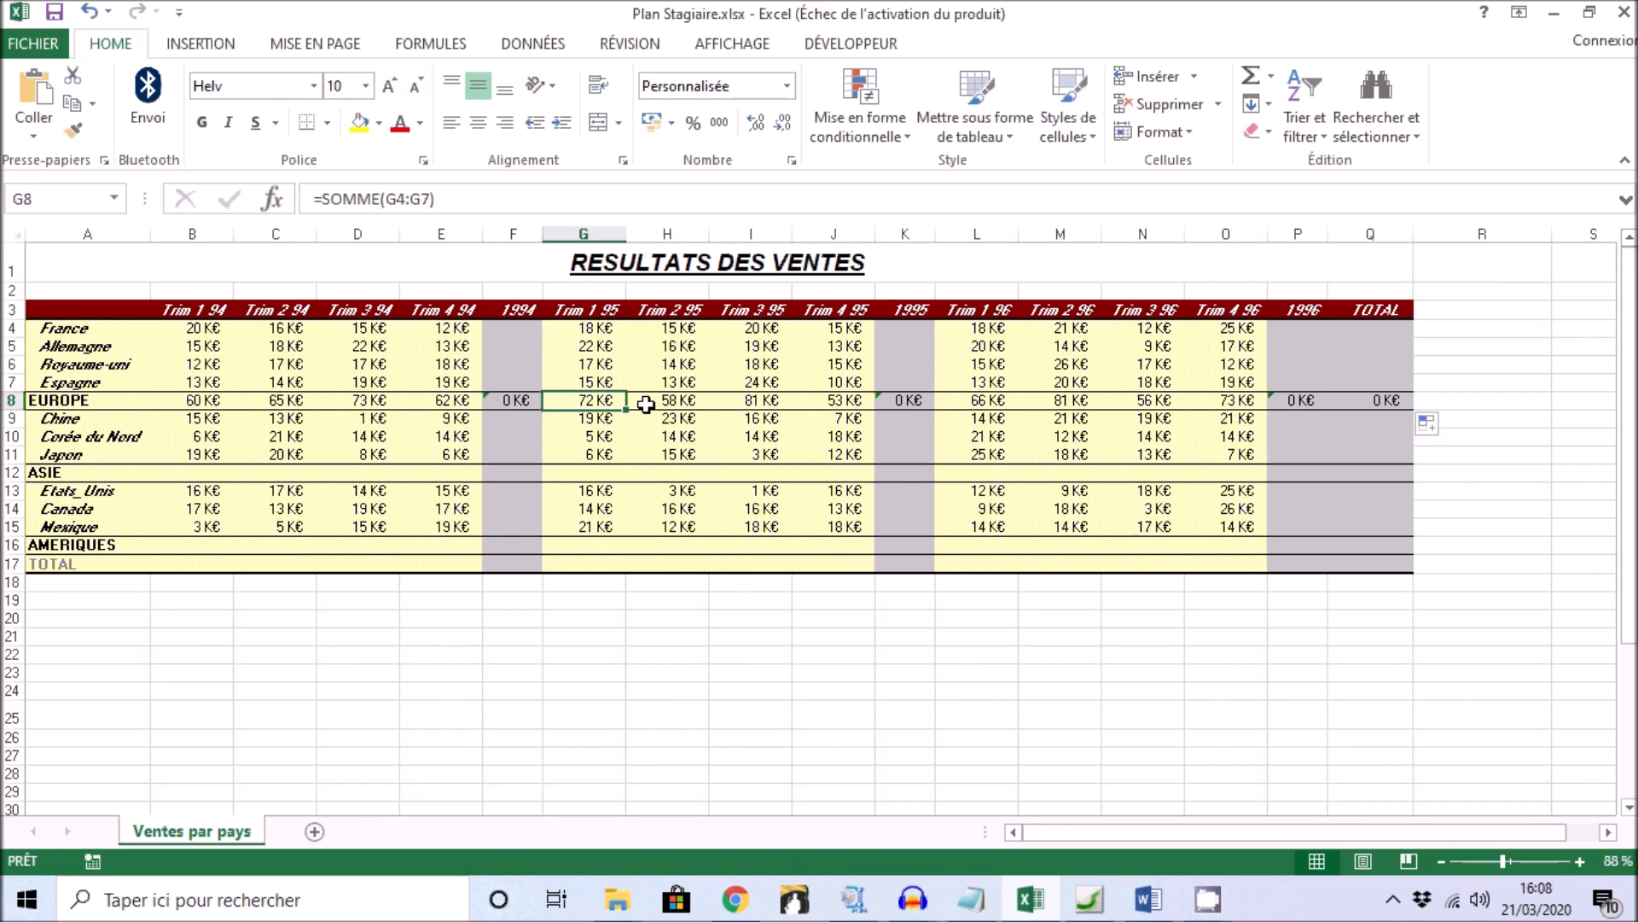
{"action": "left_click", "coordinate": [507, 400]}
{"action": "left_click", "coordinate": [466, 404]}
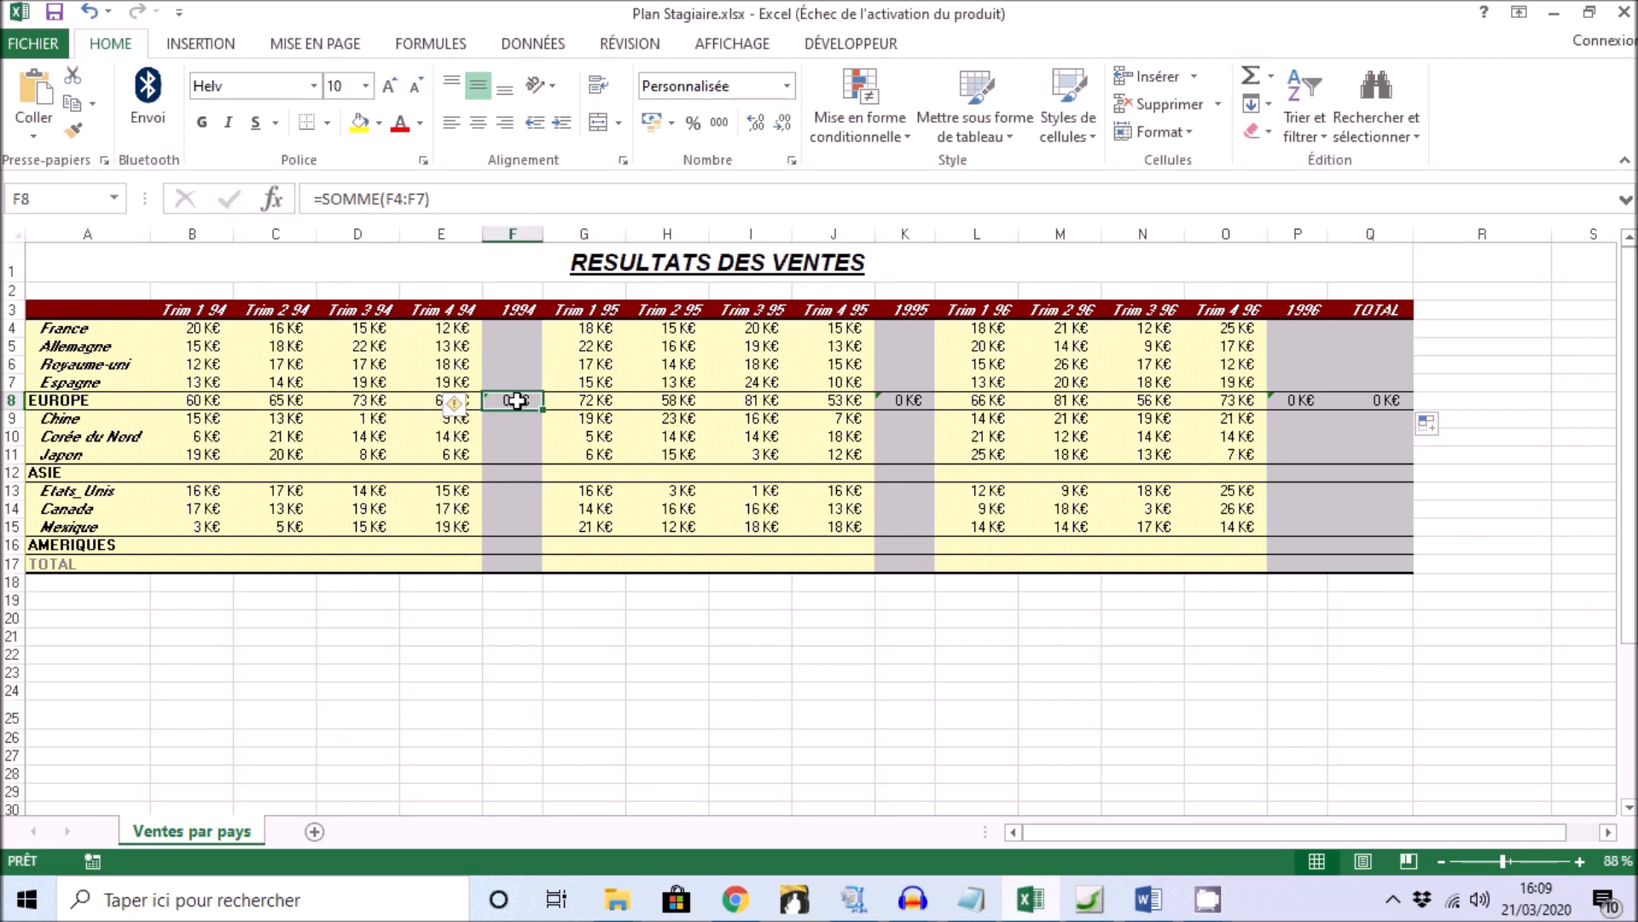
{"action": "left_click", "coordinate": [473, 407]}
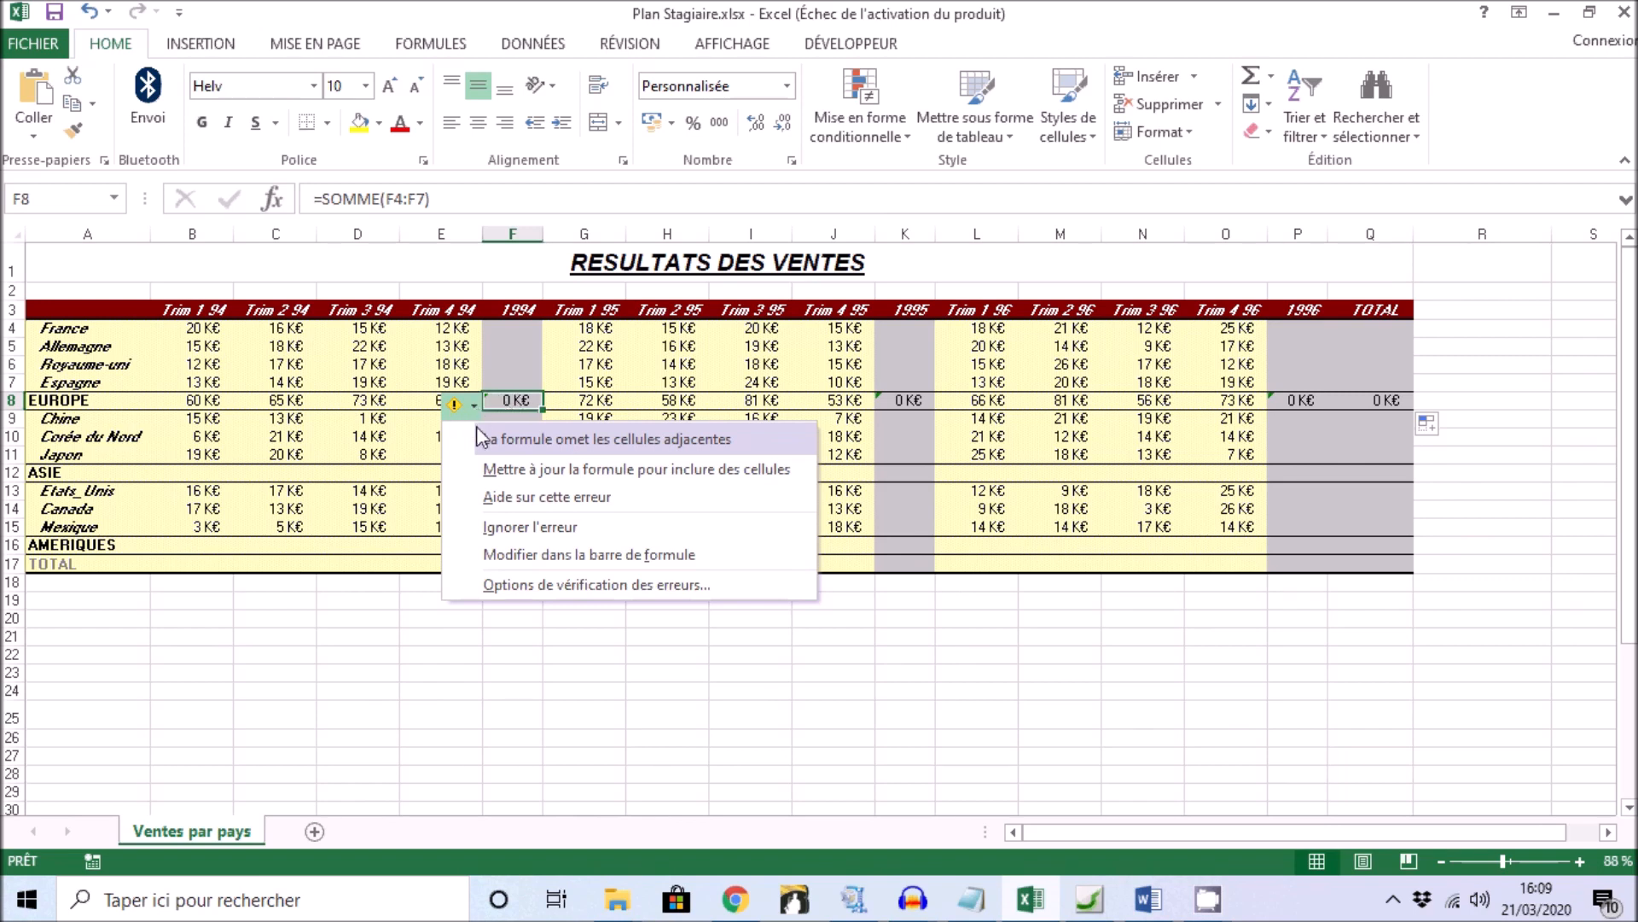
{"action": "left_click", "coordinate": [539, 472]}
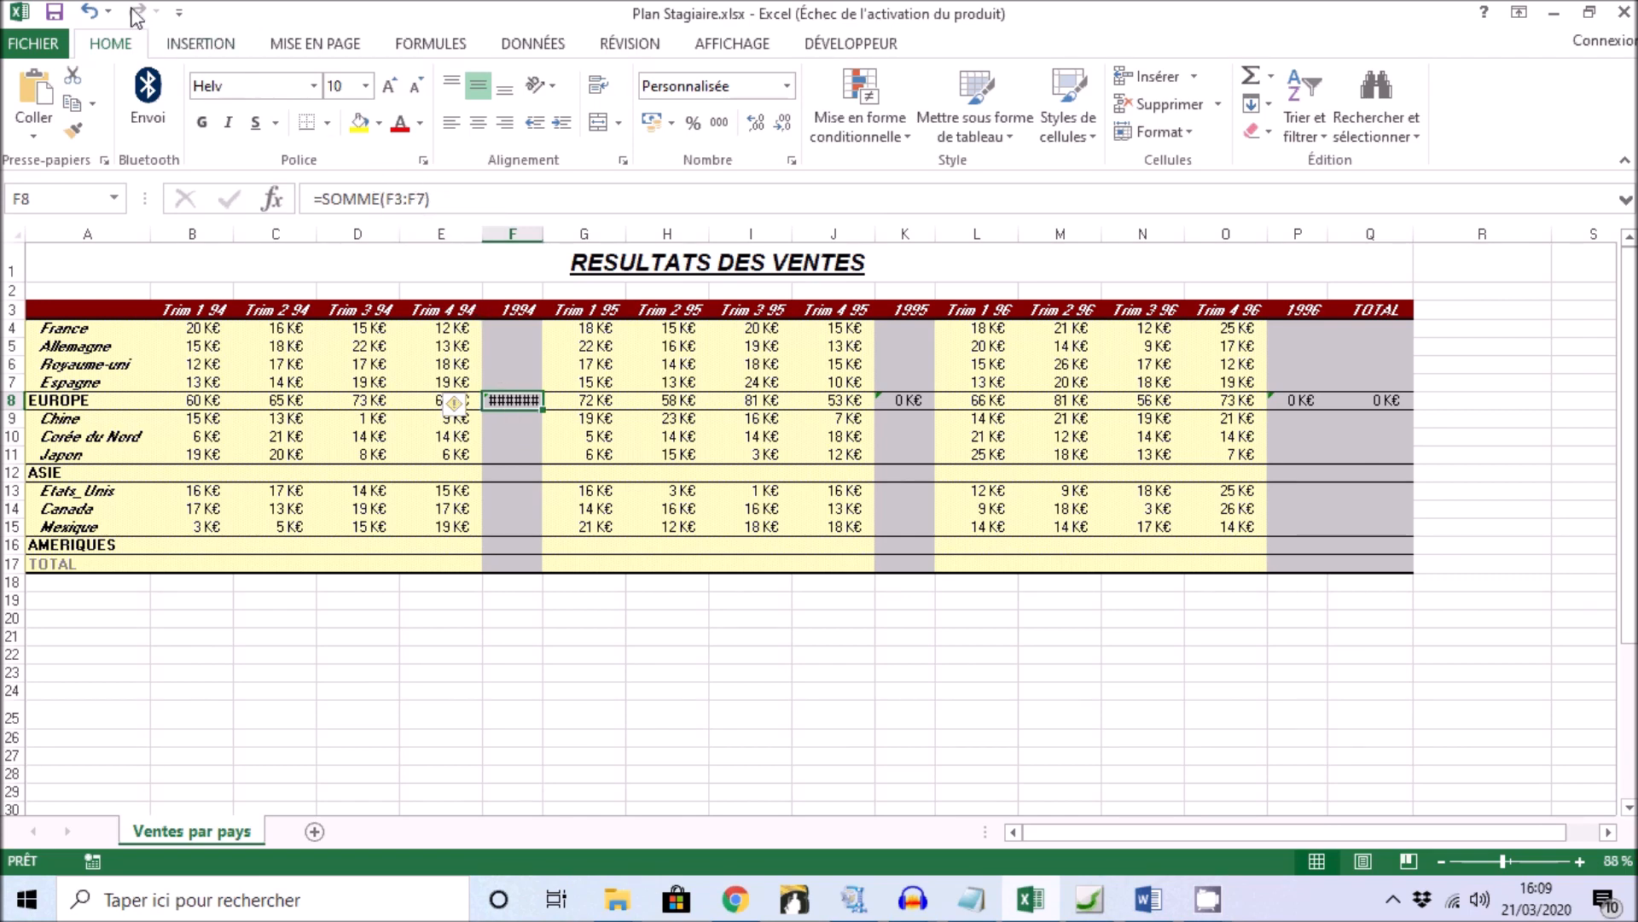
{"action": "left_click", "coordinate": [88, 13]}
Enter the Asia subtotal for Trim 1 94 in B12 as the sum of B9:B11.
{"action": "left_click", "coordinate": [194, 474]}
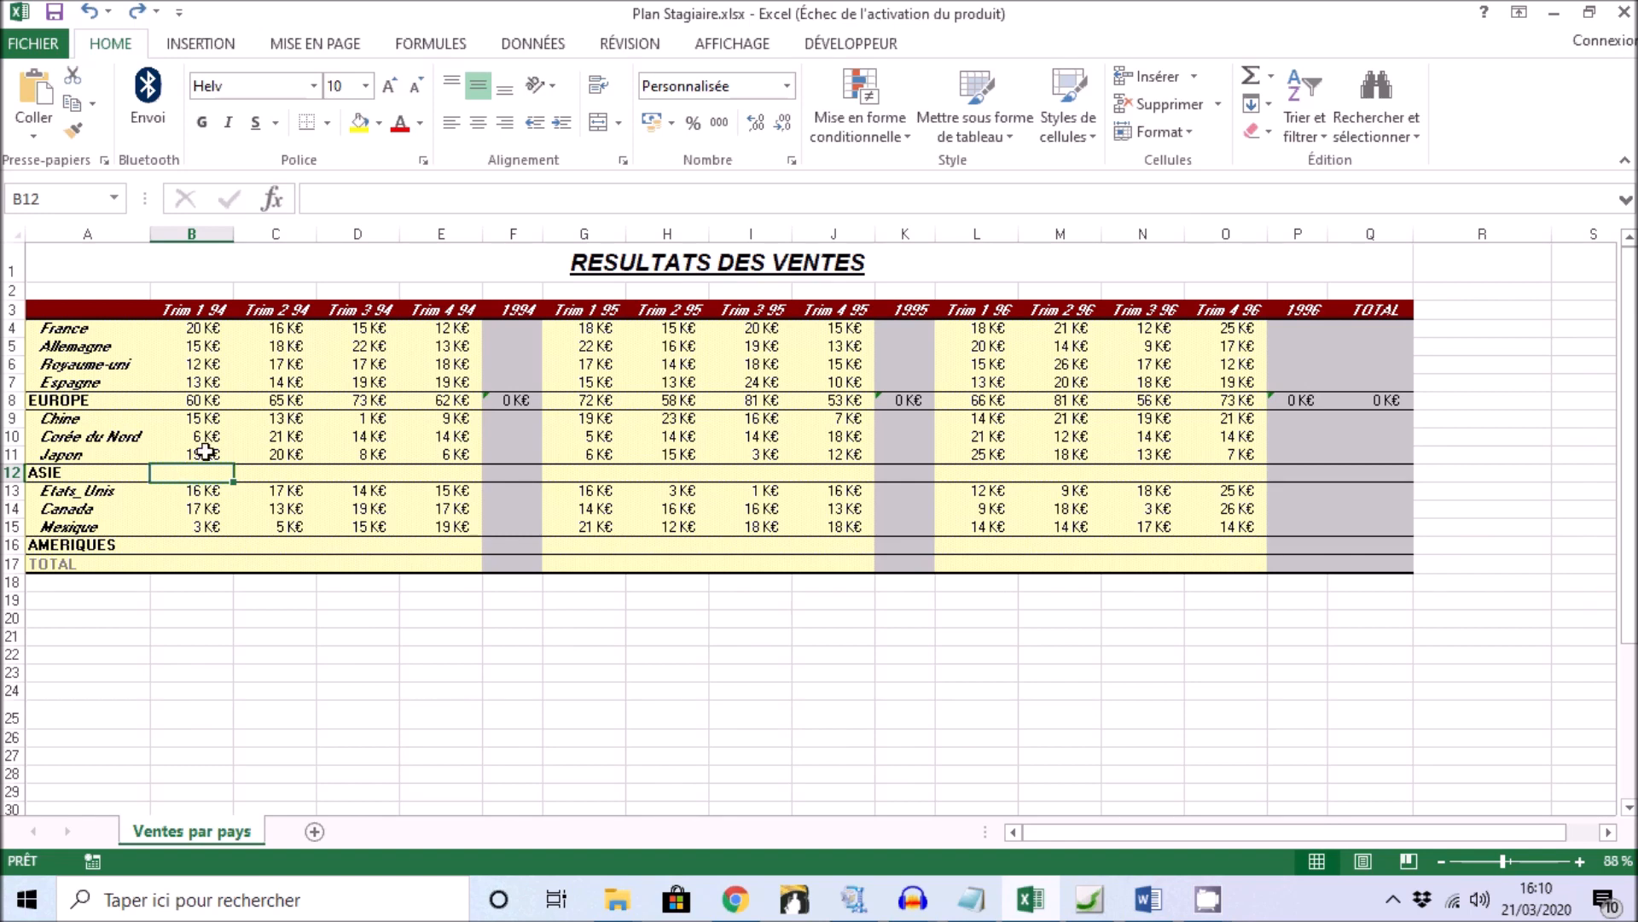
{"action": "left_click", "coordinate": [1251, 79]}
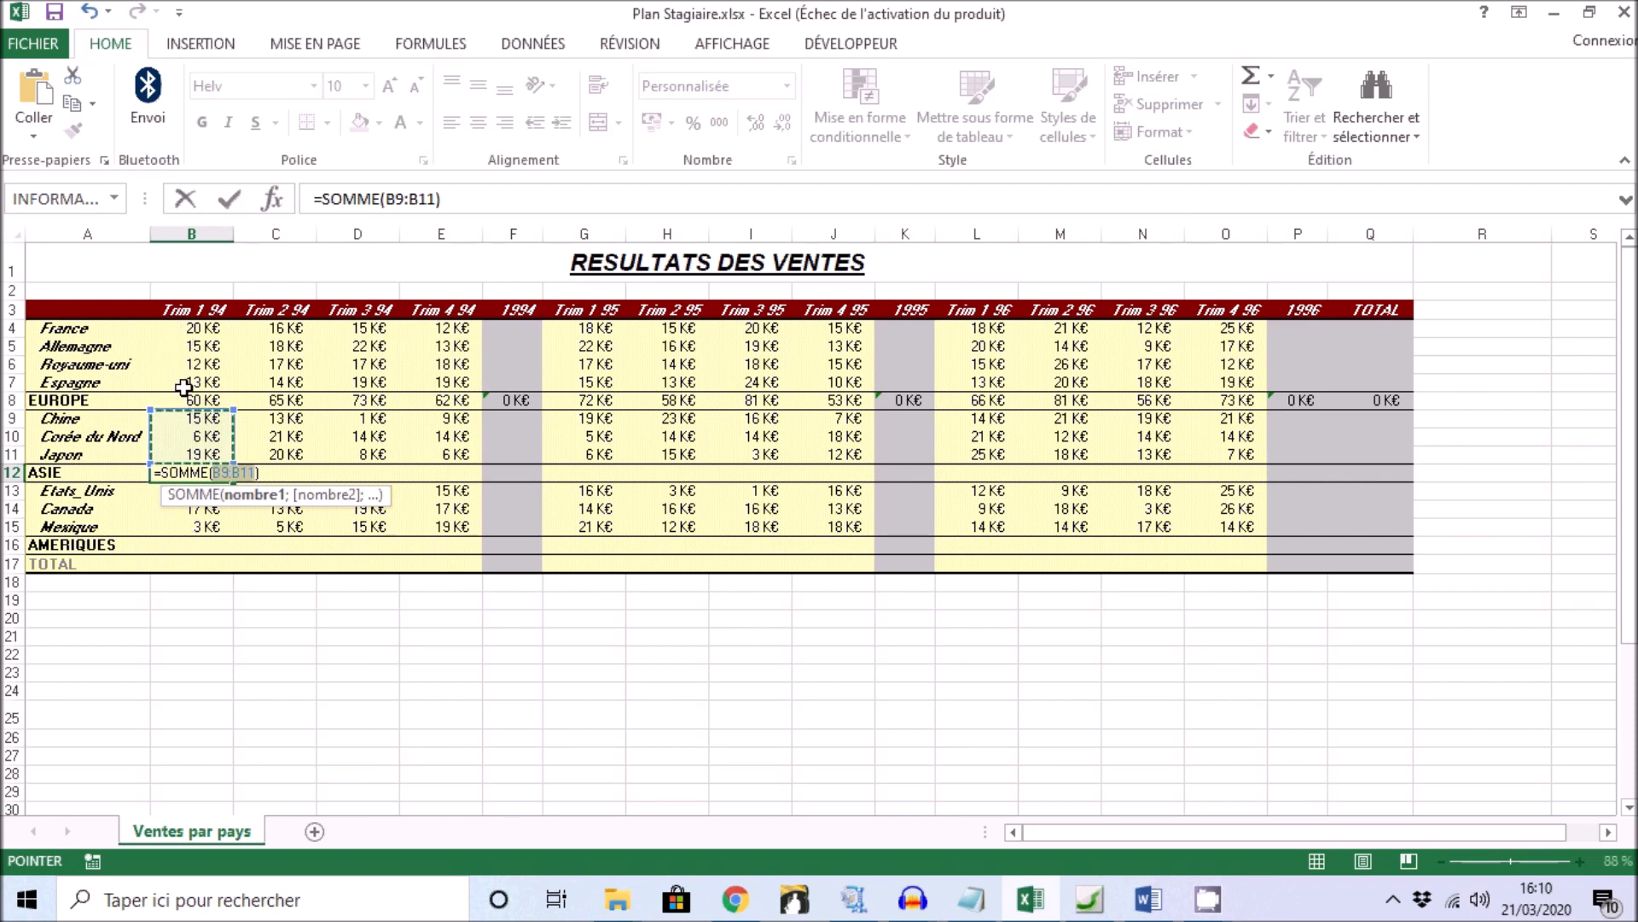
{"action": "key", "text": "Return"}
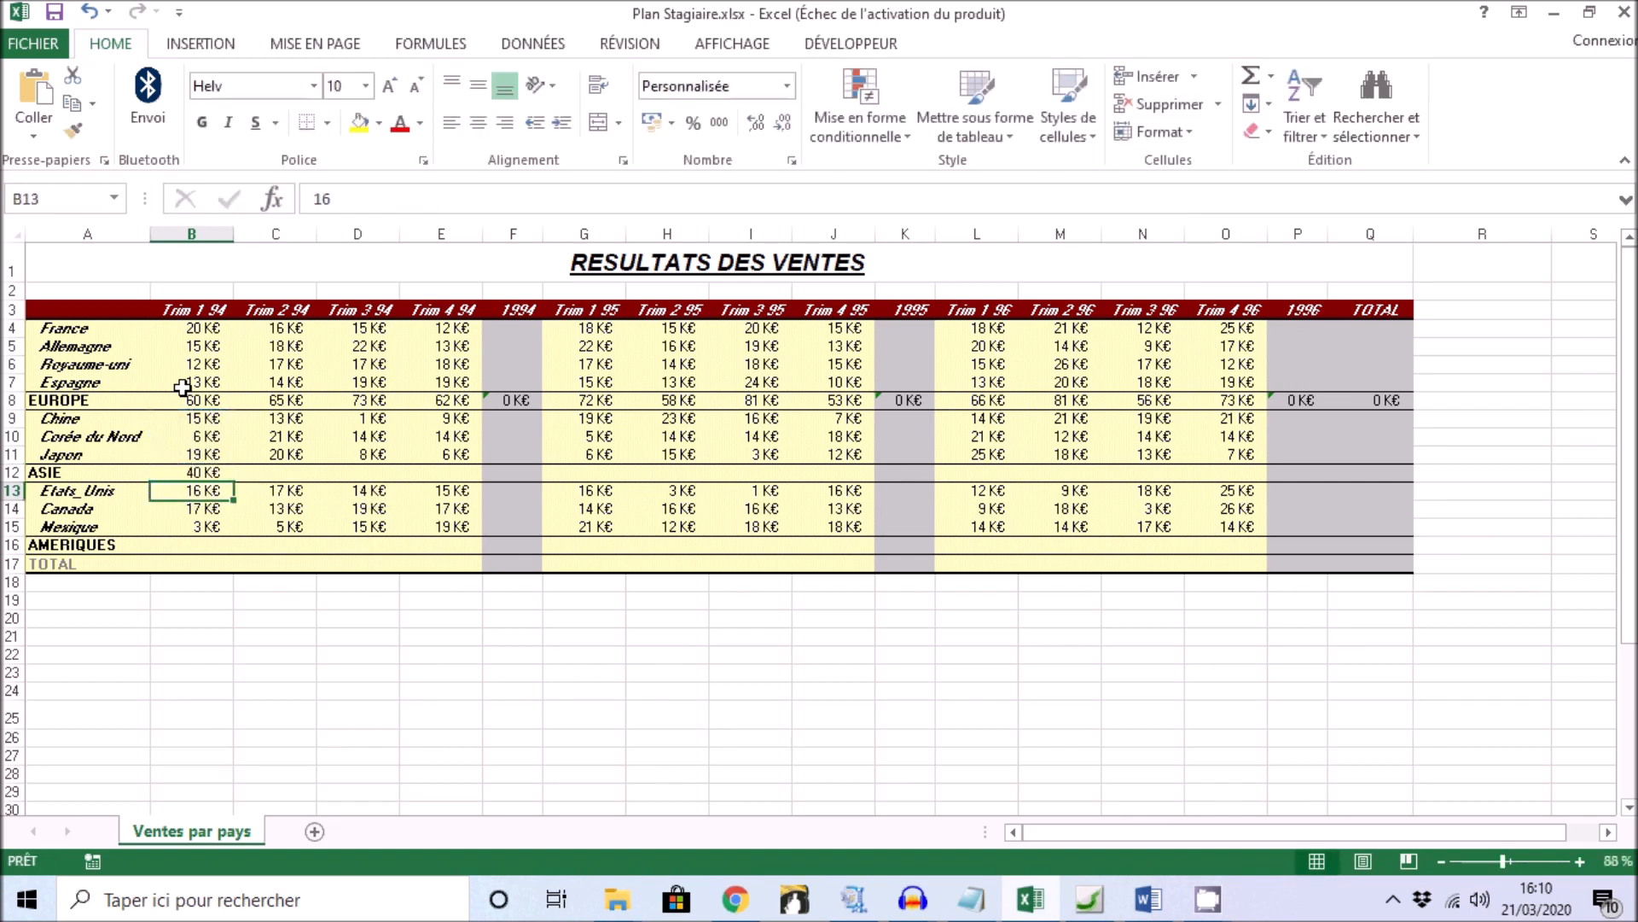
Fill the Asia subtotal formula from B12 across to Q12, without copying the formatting.
{"action": "left_click", "coordinate": [204, 472]}
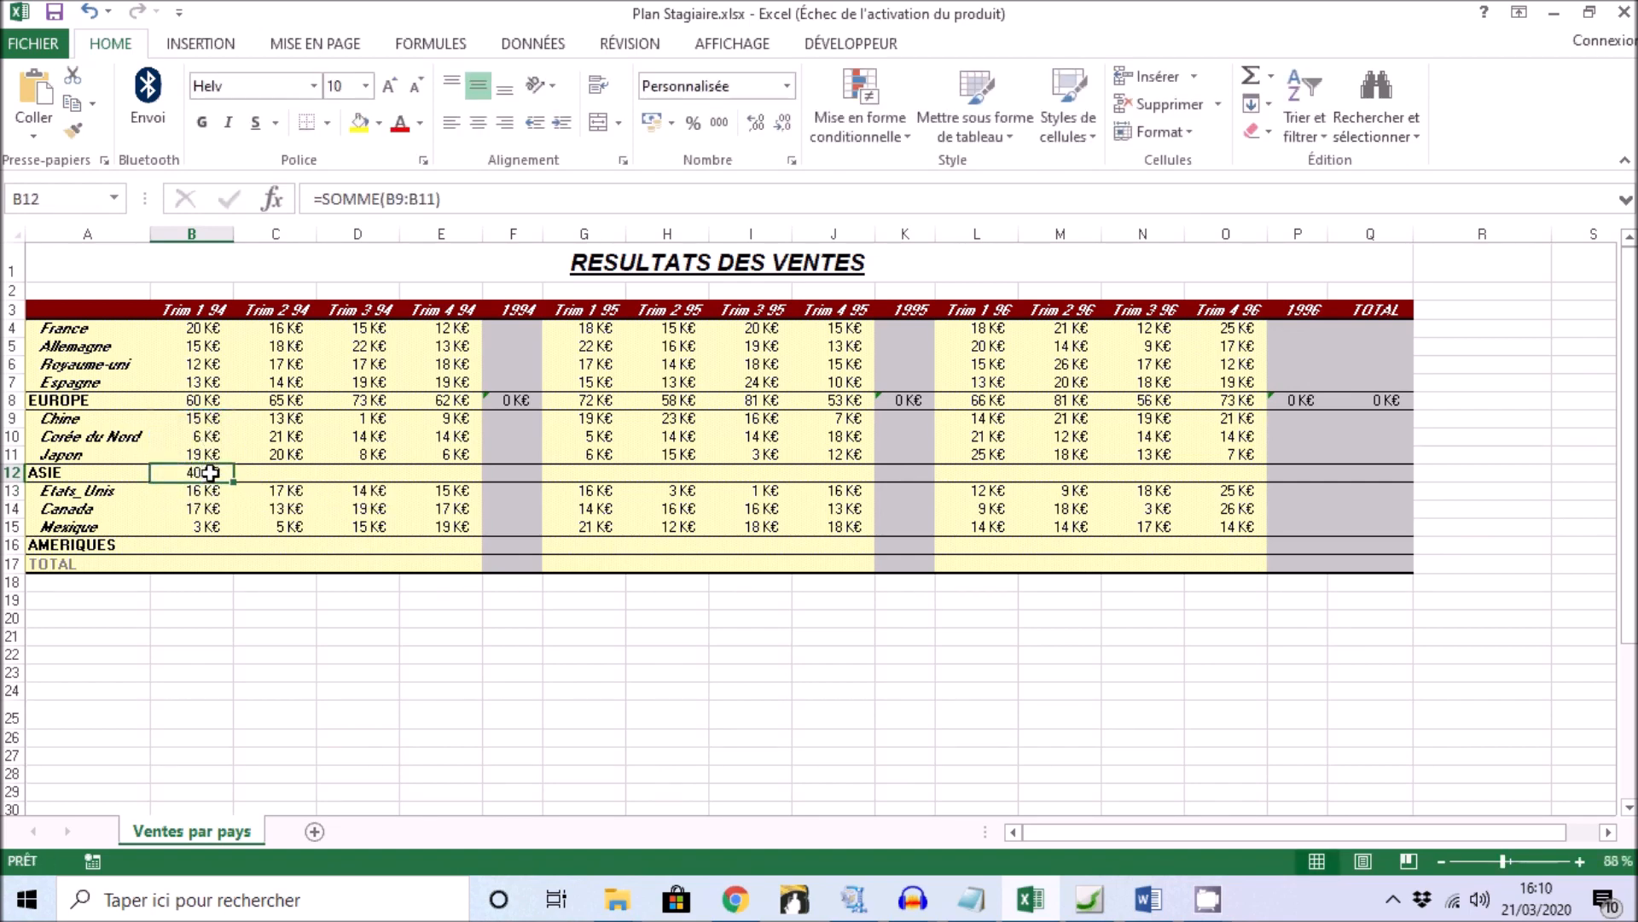
{"action": "left_click_drag", "start_coordinate": [231, 483], "coordinate": [1386, 486]}
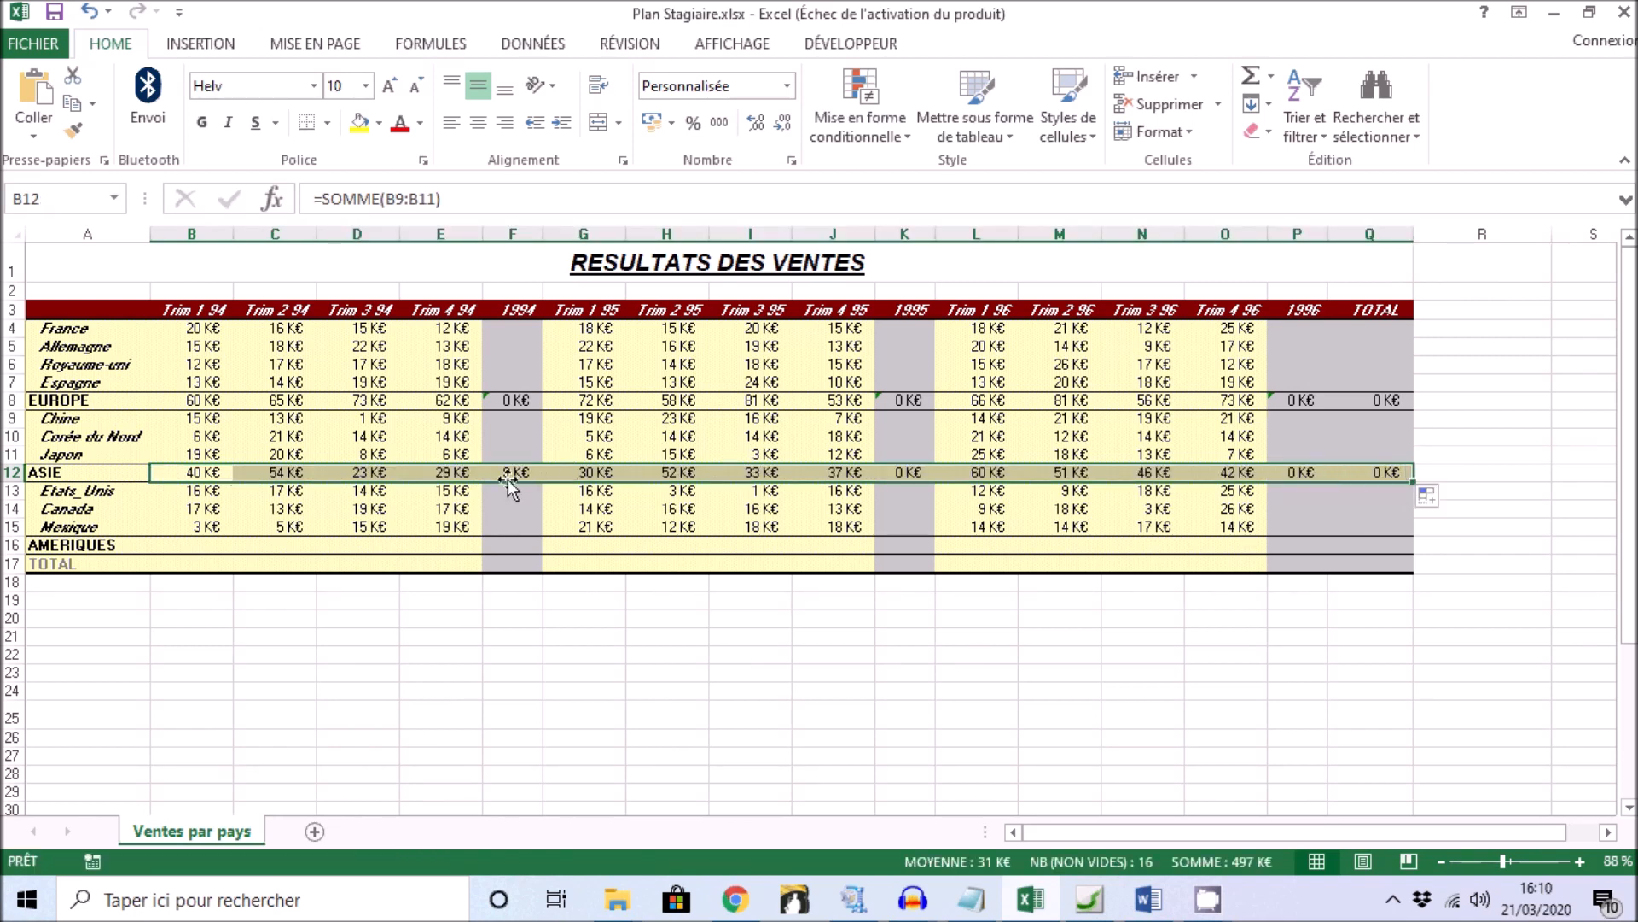
{"action": "left_click", "coordinate": [1430, 505]}
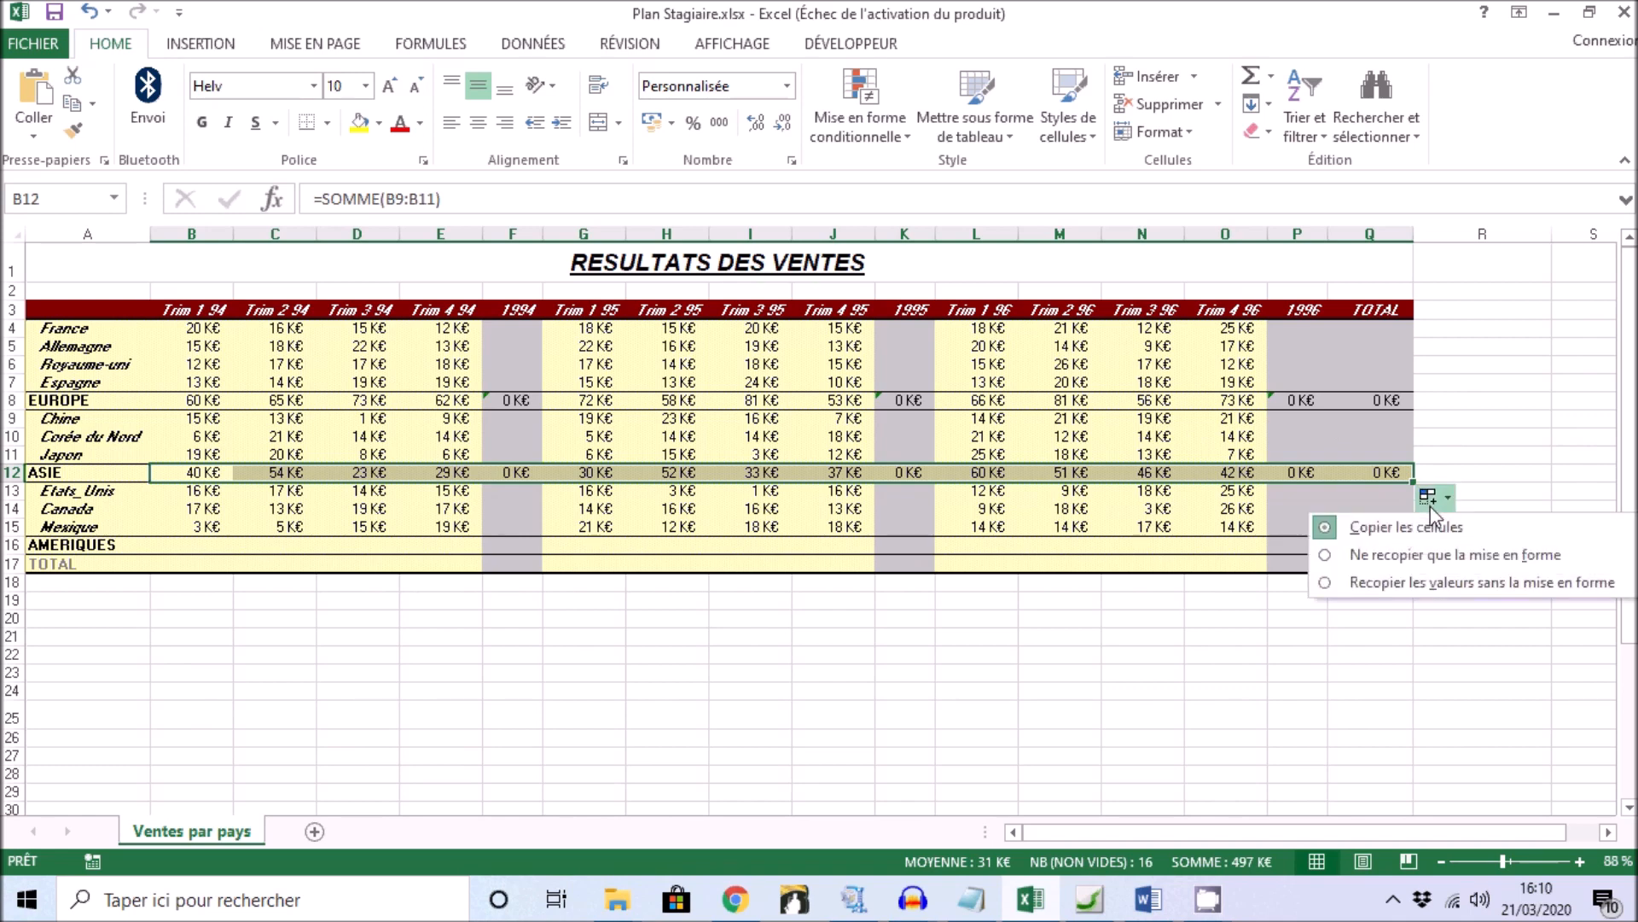
{"action": "left_click", "coordinate": [1348, 584]}
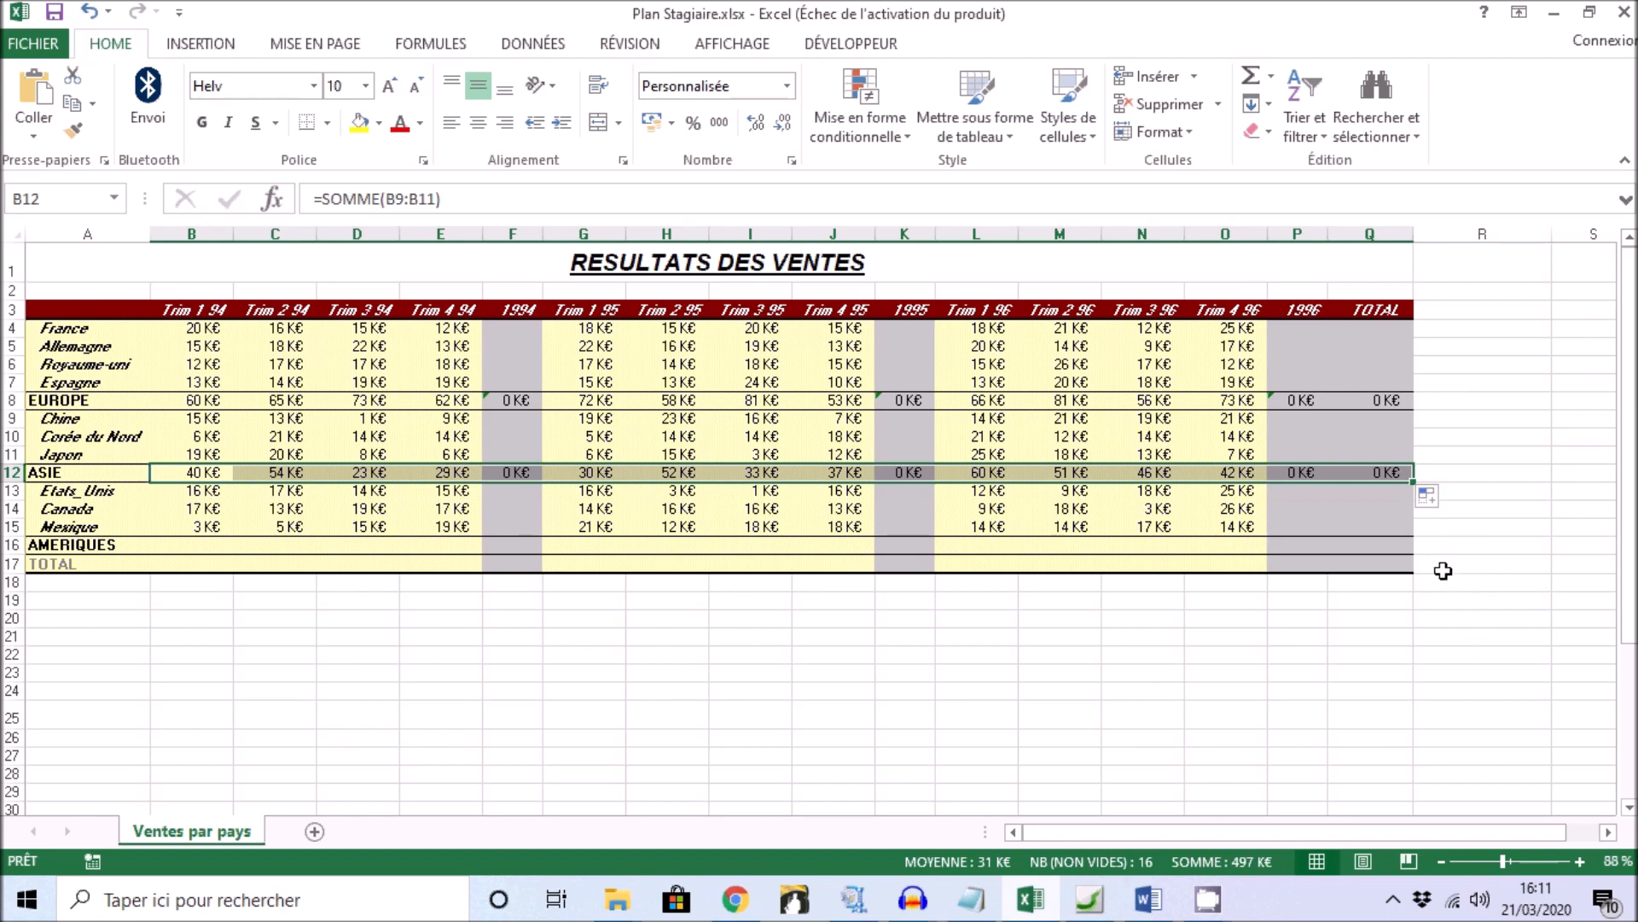
Copy the Asia subtotal formulas from B12:Q12 into the AMERIQUES row starting at B16.
{"action": "key", "text": "ctrl+c"}
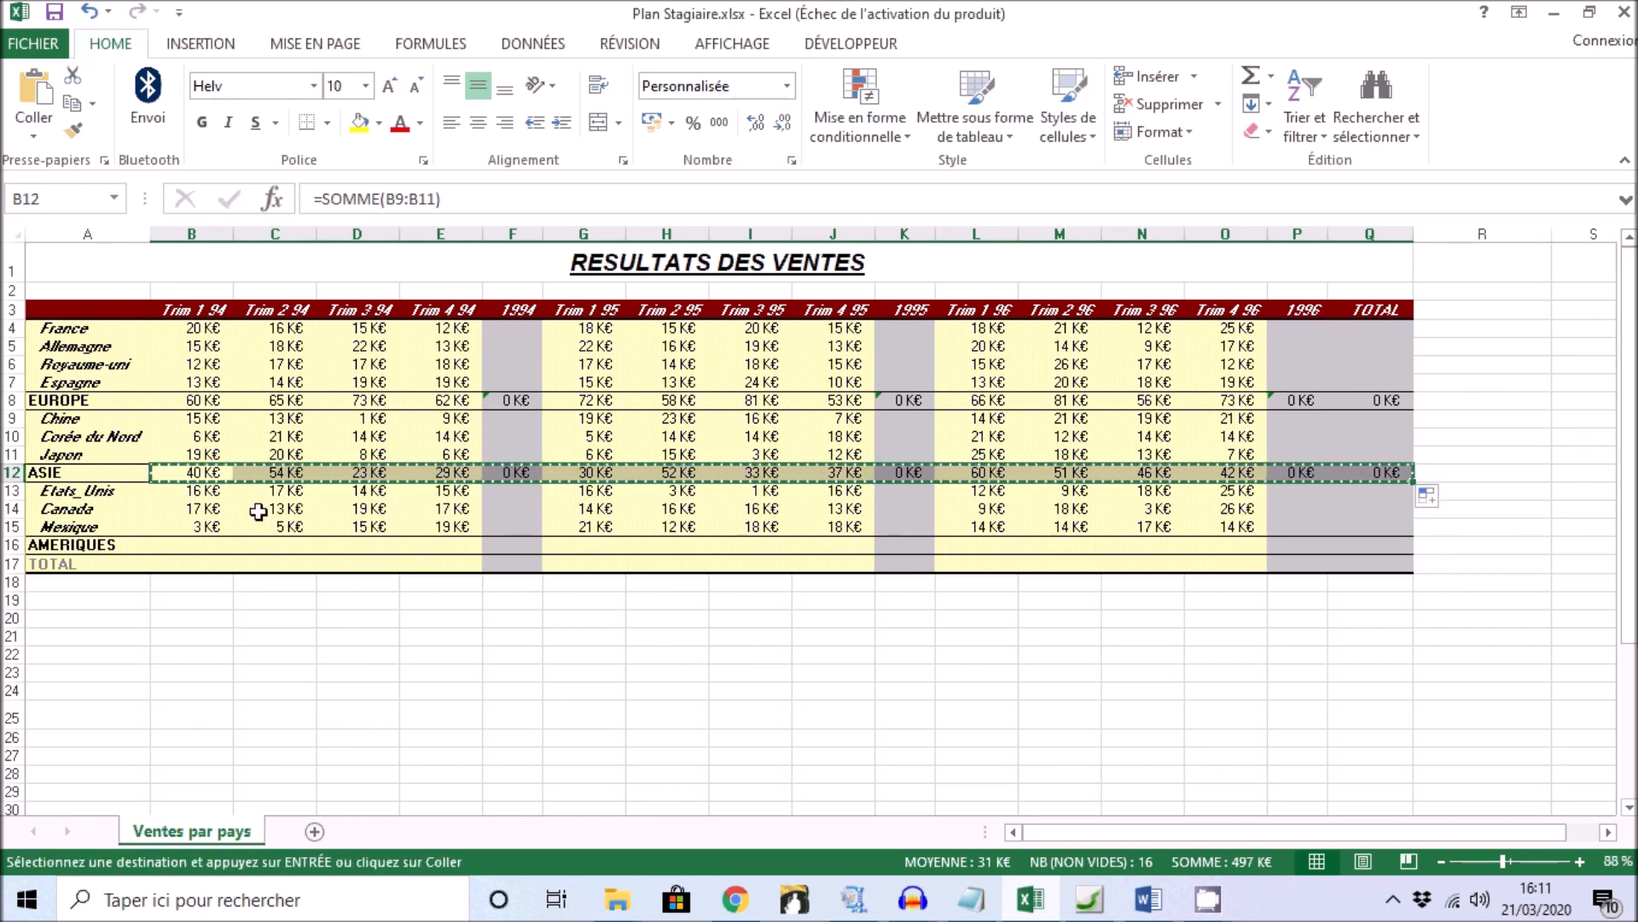
{"action": "left_click", "coordinate": [195, 544]}
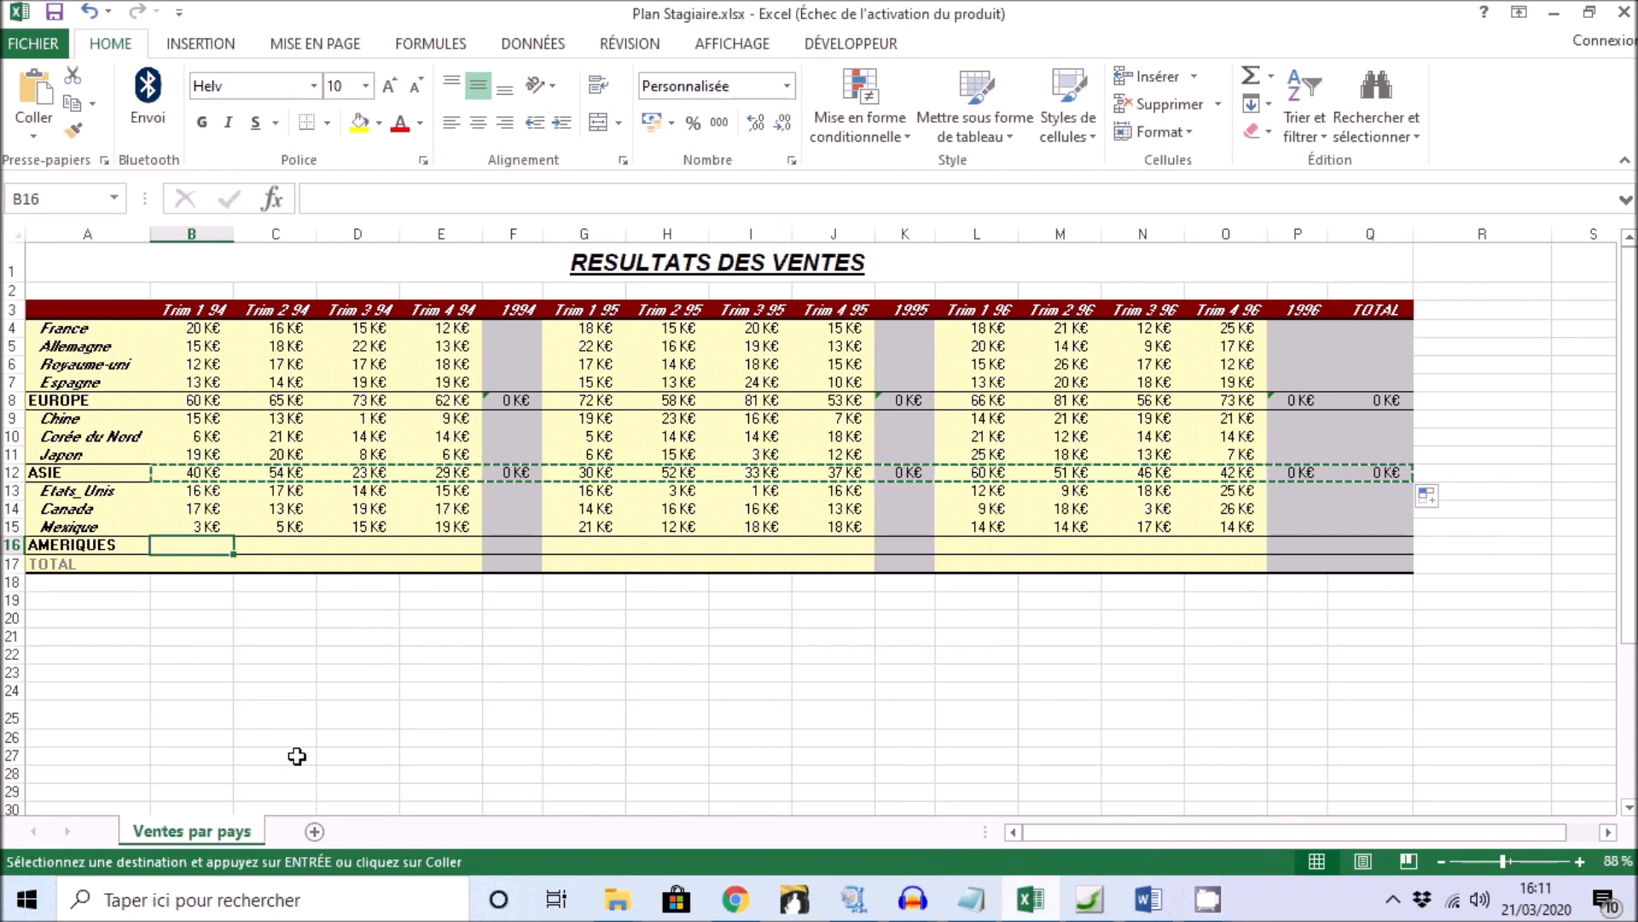
{"action": "key", "text": "ctrl+v"}
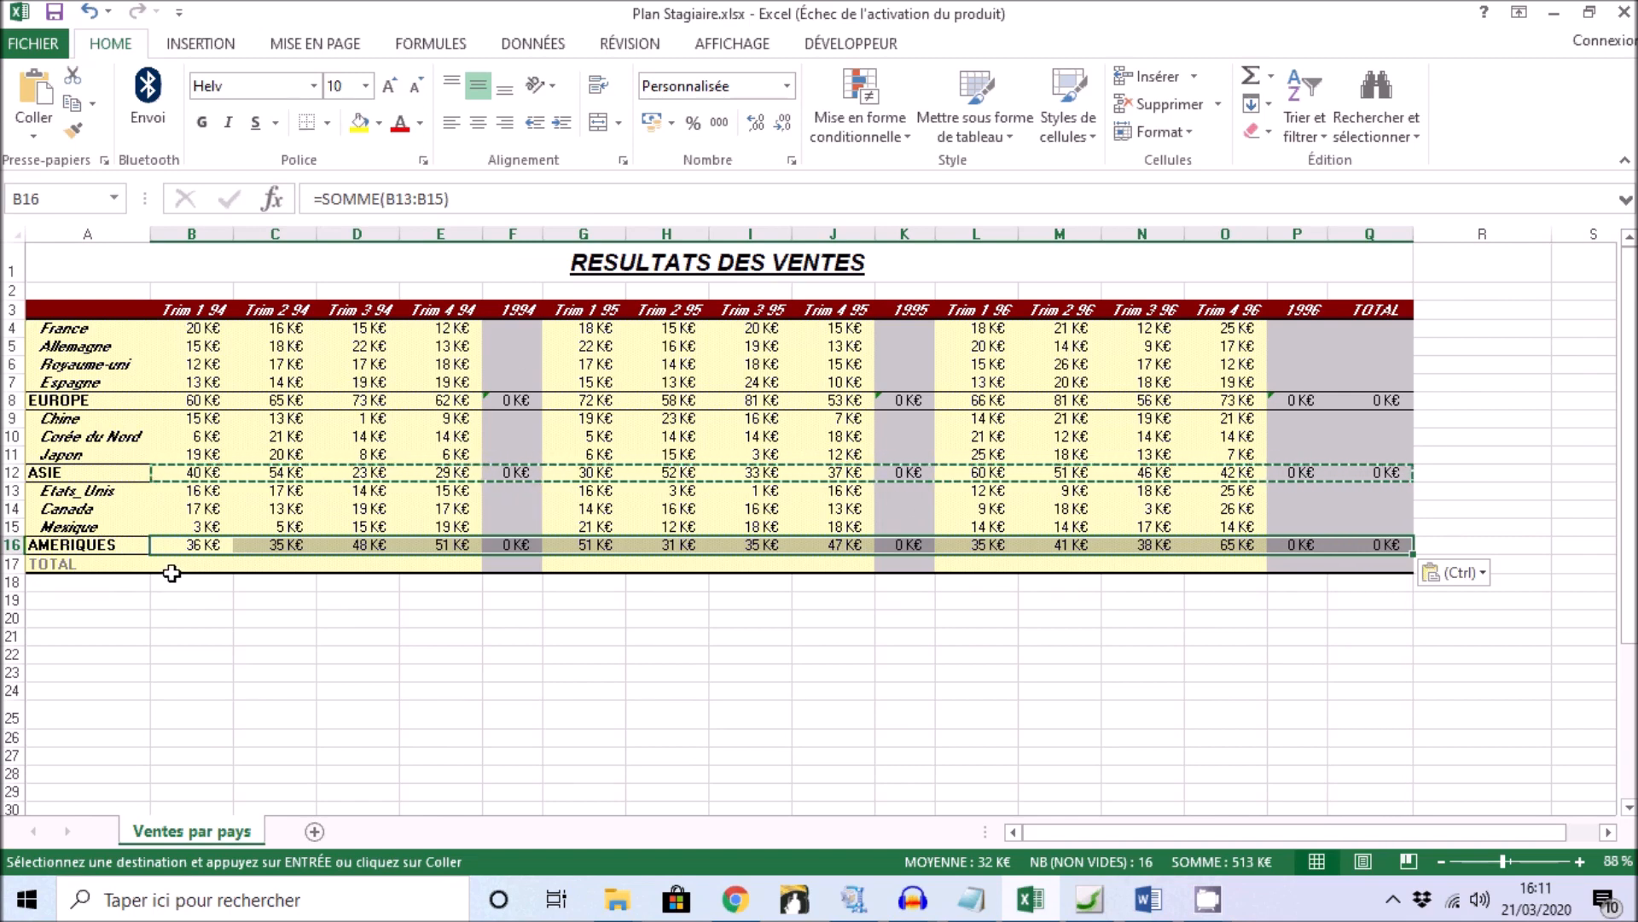
Enter the overall total for Trim 1 94 in B17 as =SOMME(B16;B12;B8).
{"action": "left_click", "coordinate": [191, 565]}
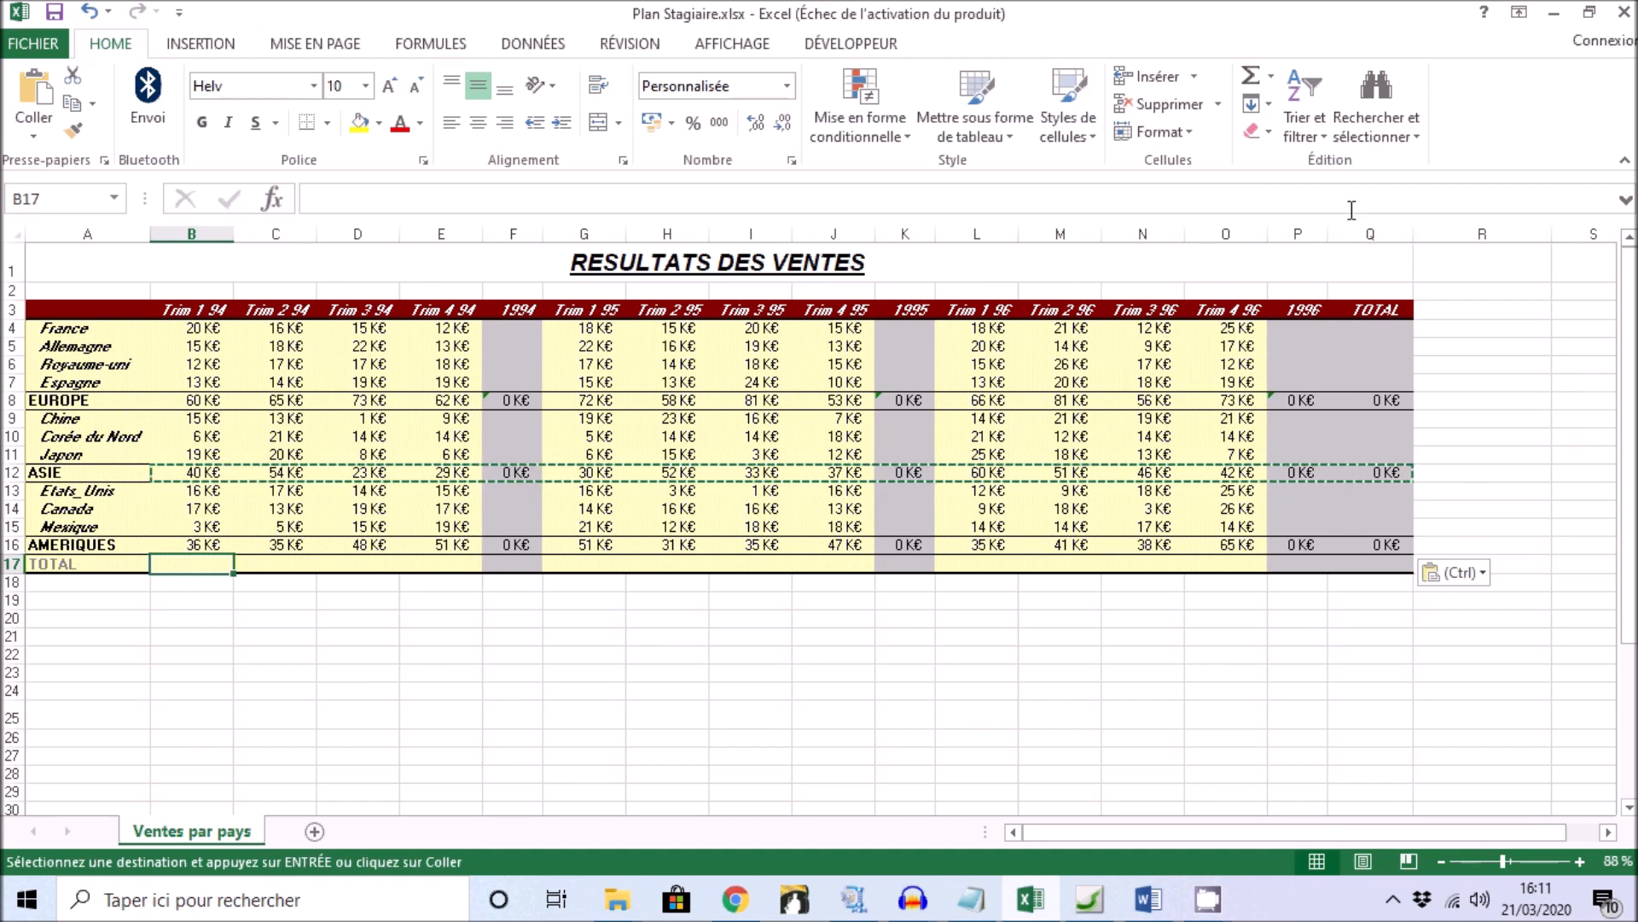
{"action": "left_click", "coordinate": [1251, 78]}
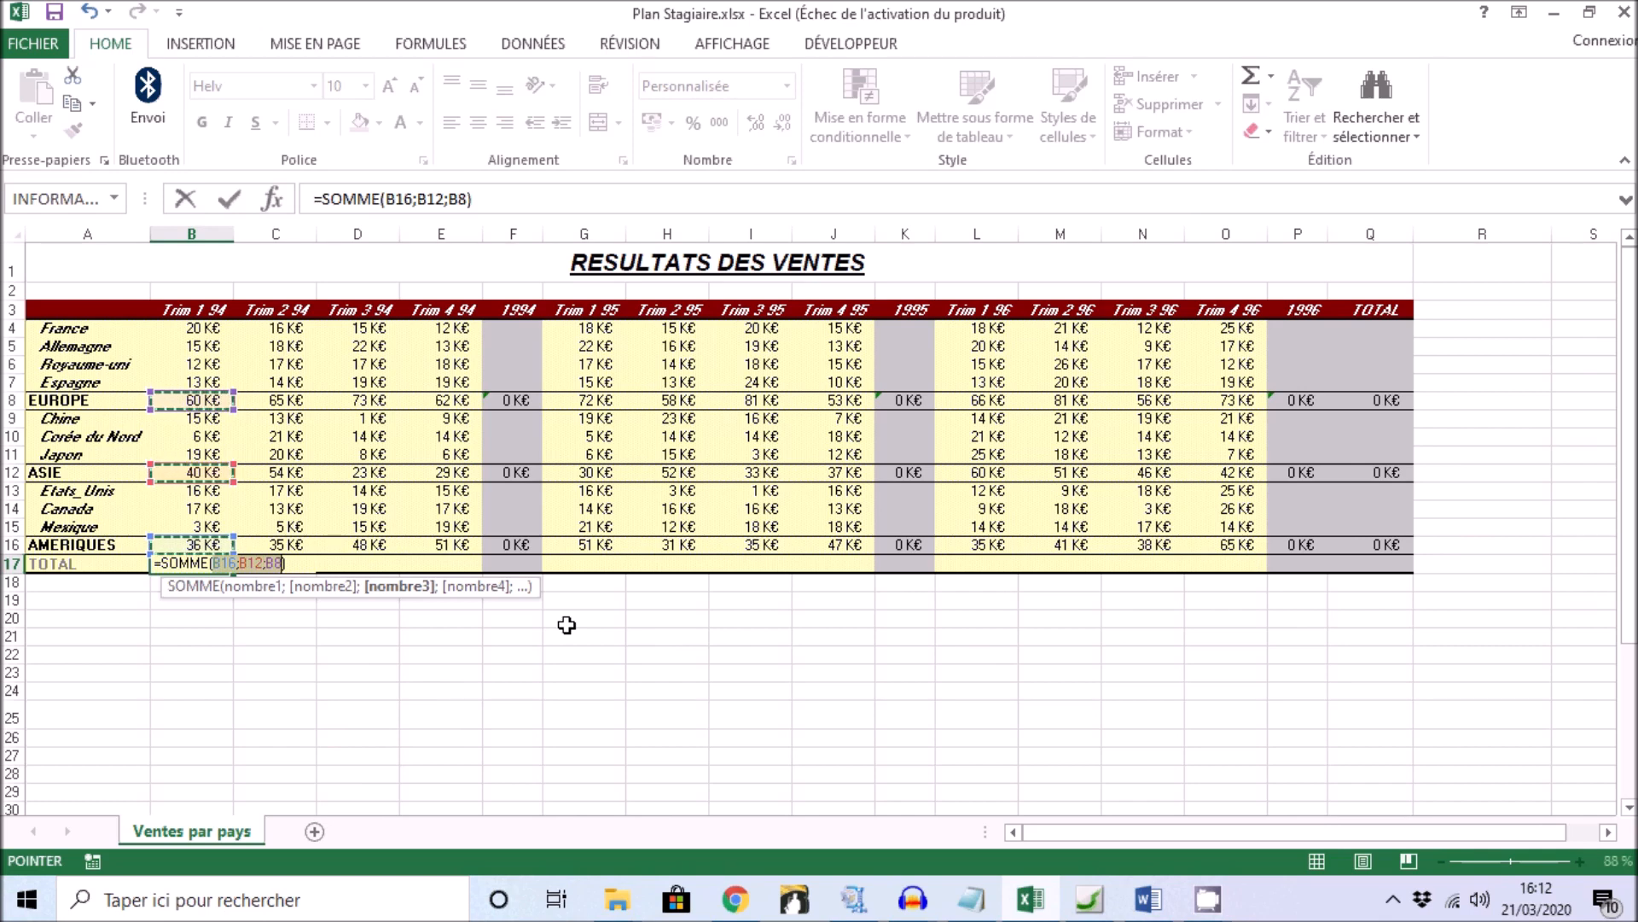
{"action": "key", "text": "Return"}
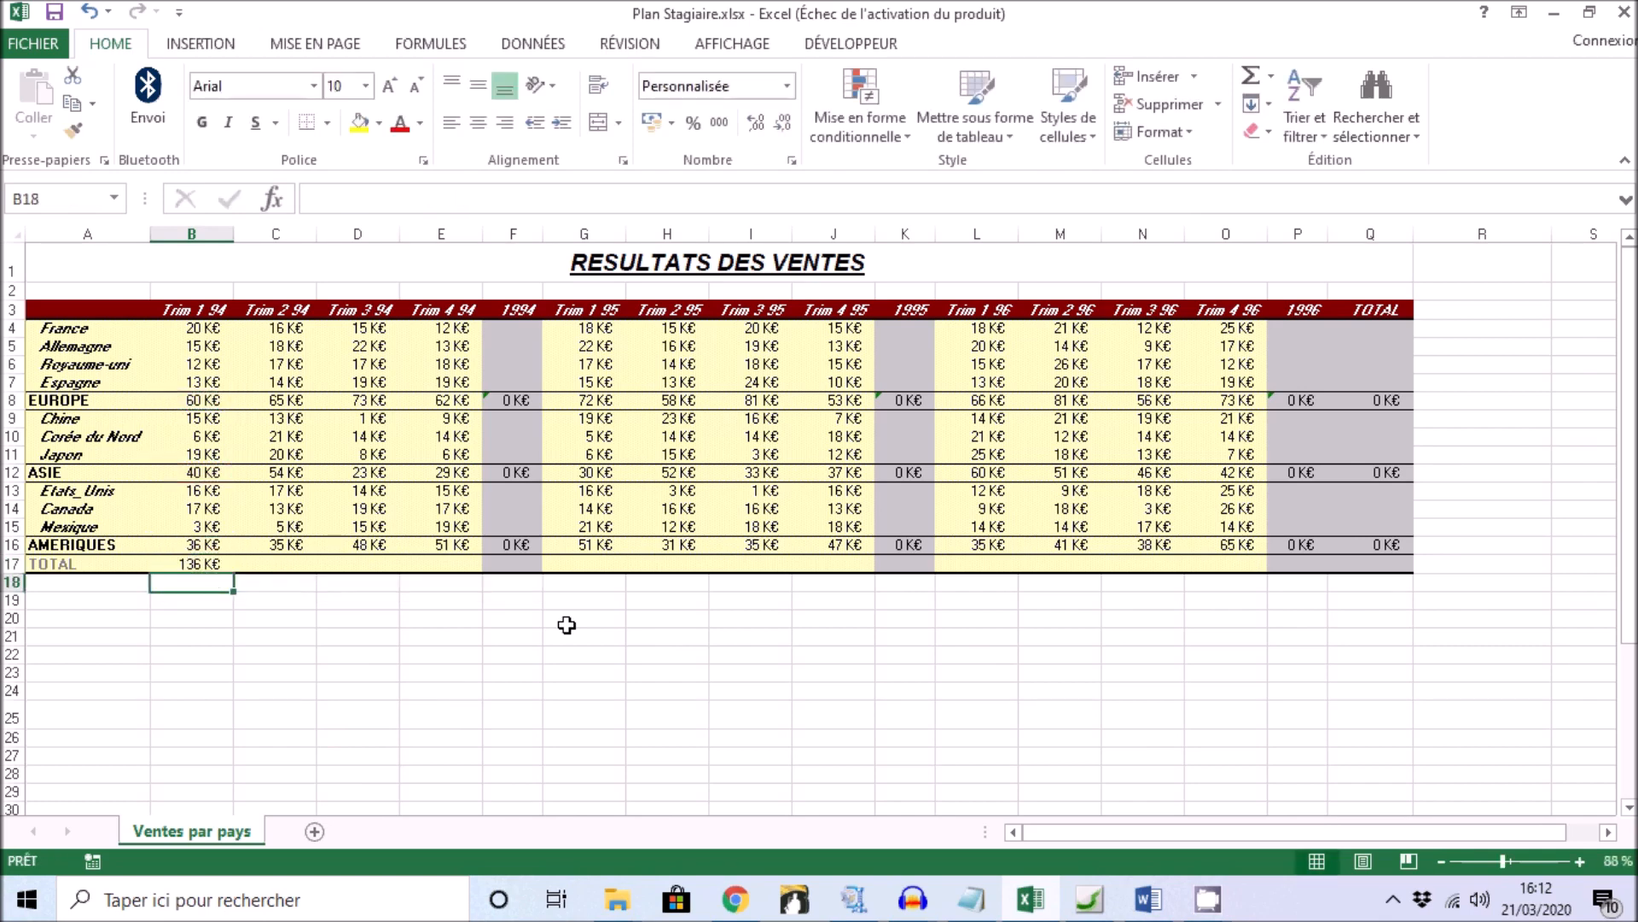
{"action": "left_click", "coordinate": [187, 559]}
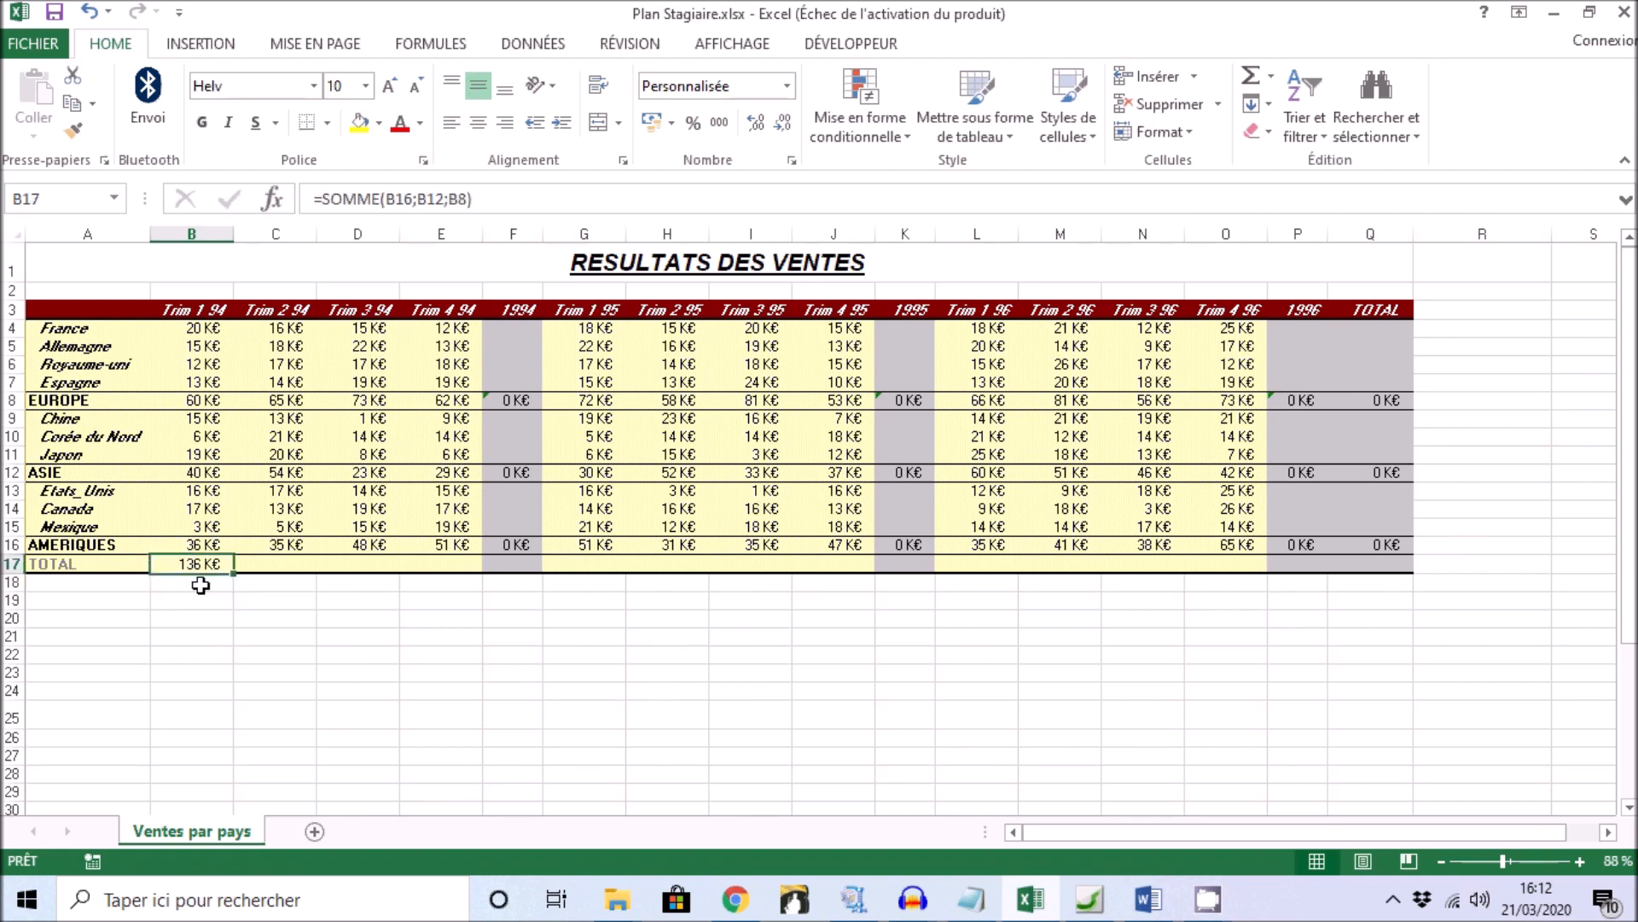
Fill the overall total formula from B17 across to Q17, without copying the formatting.
{"action": "left_click_drag", "start_coordinate": [231, 573], "coordinate": [1416, 591]}
{"action": "left_click", "coordinate": [1442, 590]}
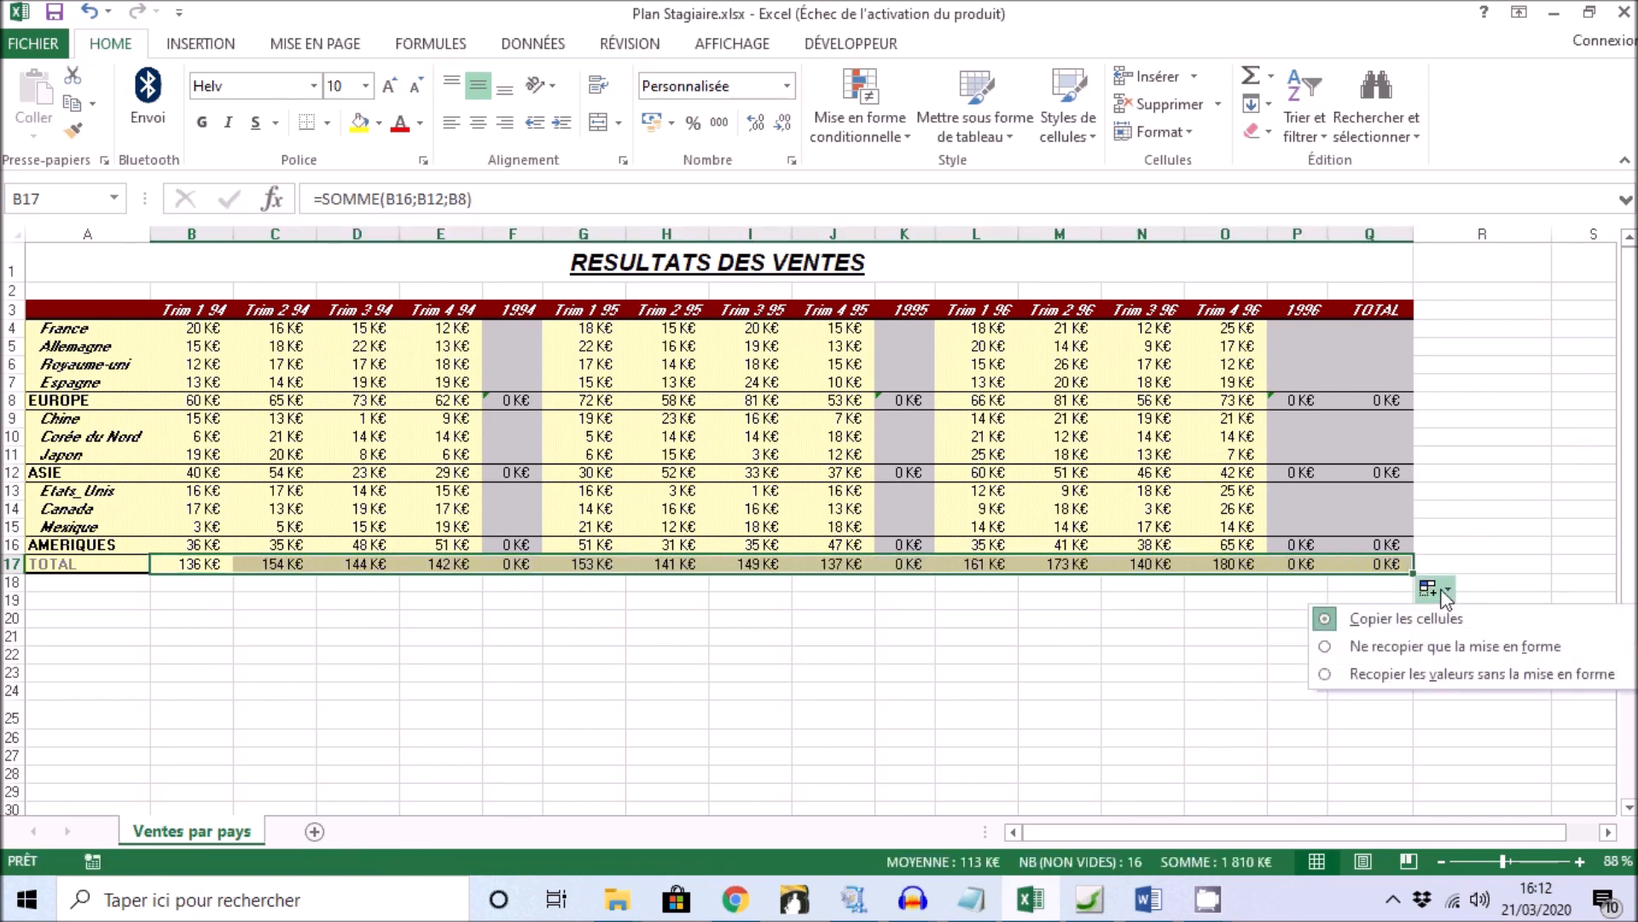
{"action": "left_click", "coordinate": [1411, 674]}
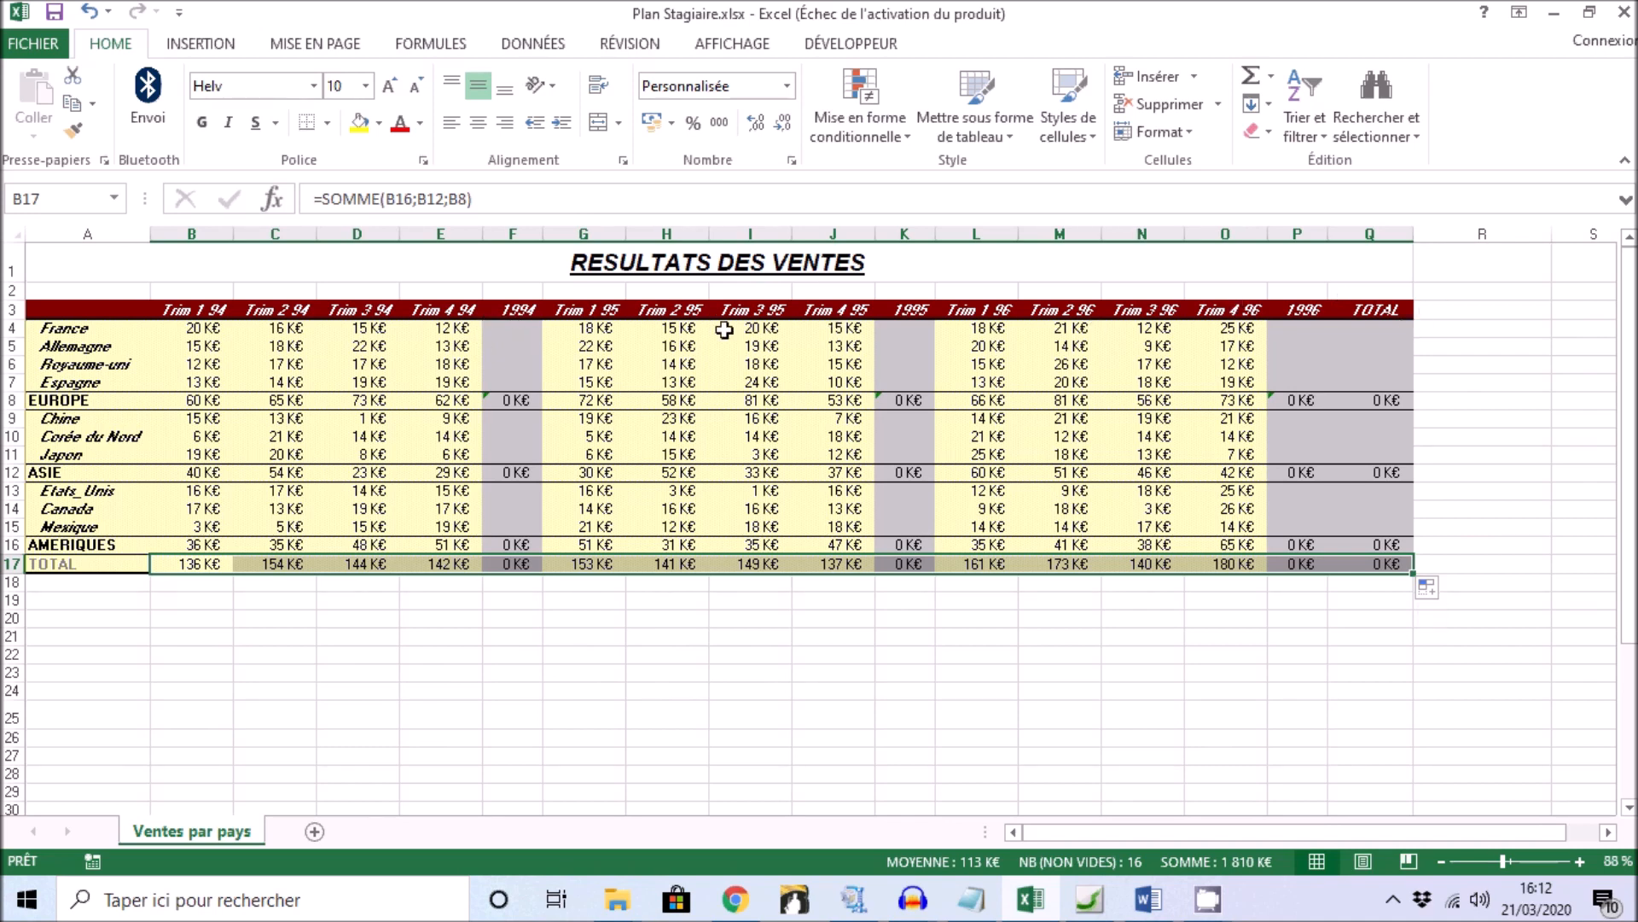
Enter the 1994 total for France in F4 as =SOMME(B4:E4).
{"action": "left_click", "coordinate": [515, 329]}
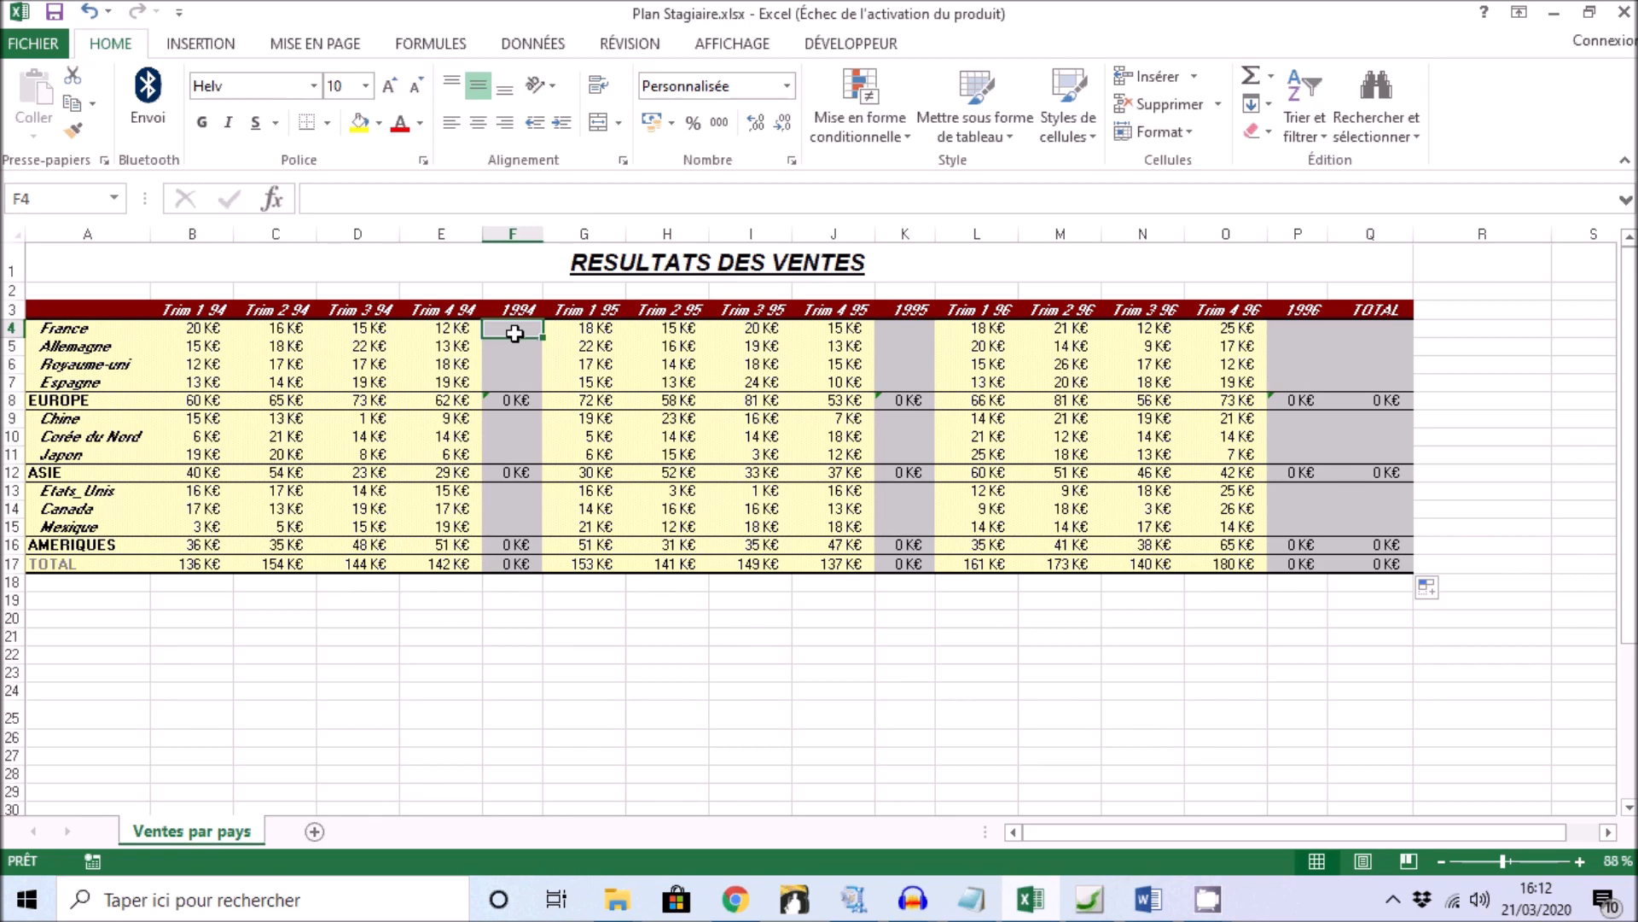
{"action": "left_click", "coordinate": [1250, 76]}
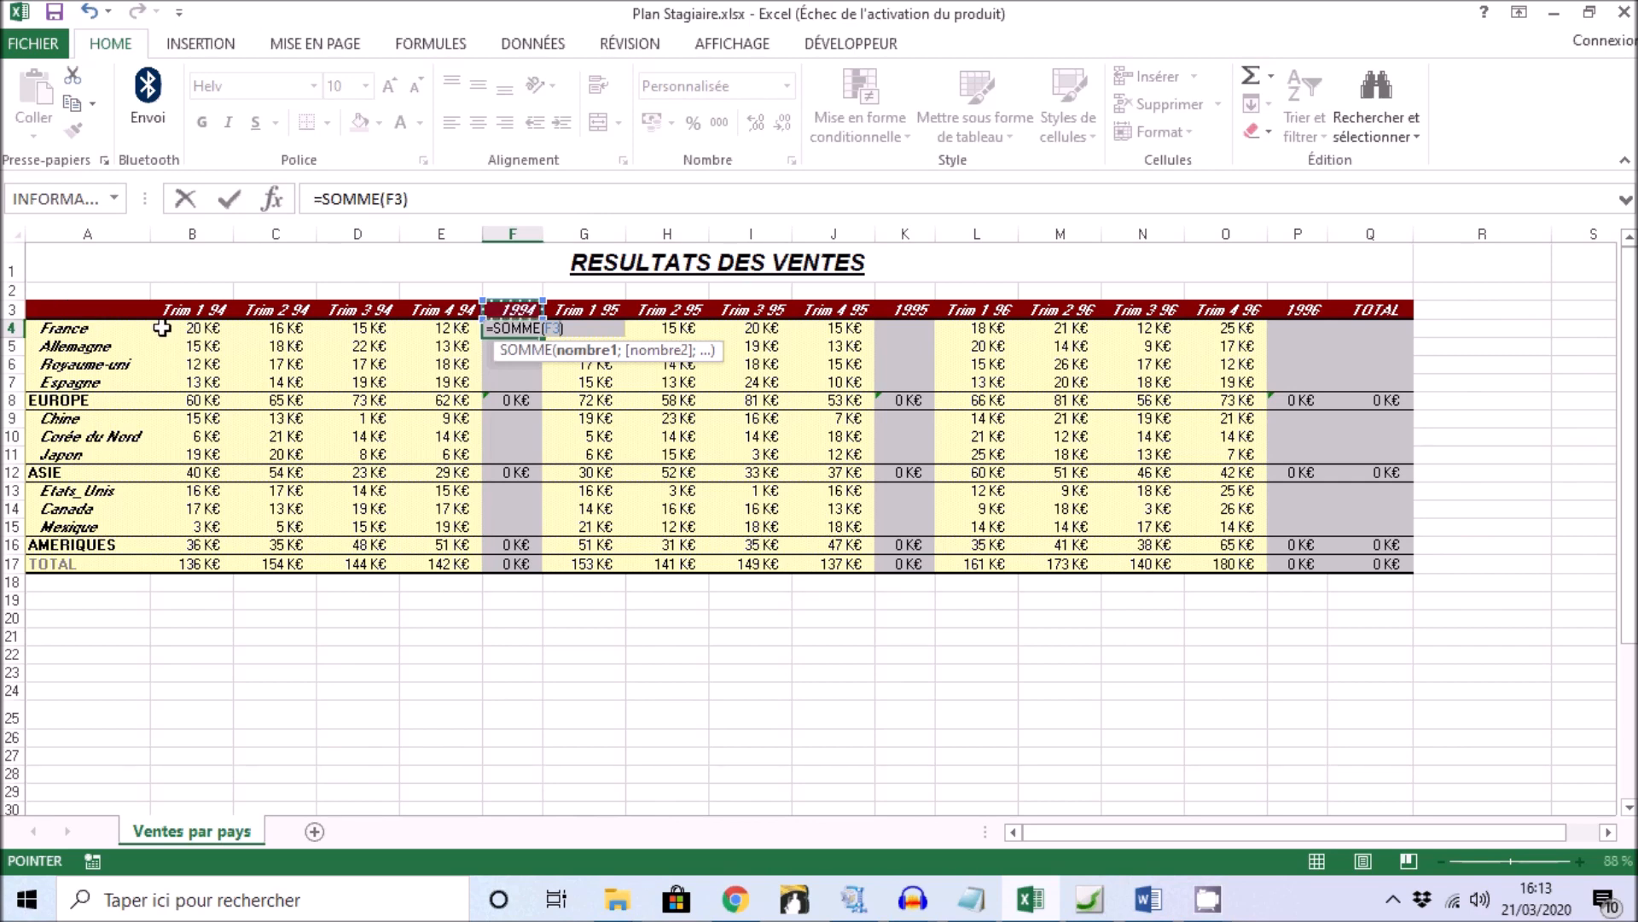
{"action": "left_click", "coordinate": [210, 326]}
{"action": "left_click_drag", "start_coordinate": [210, 326], "coordinate": [439, 329]}
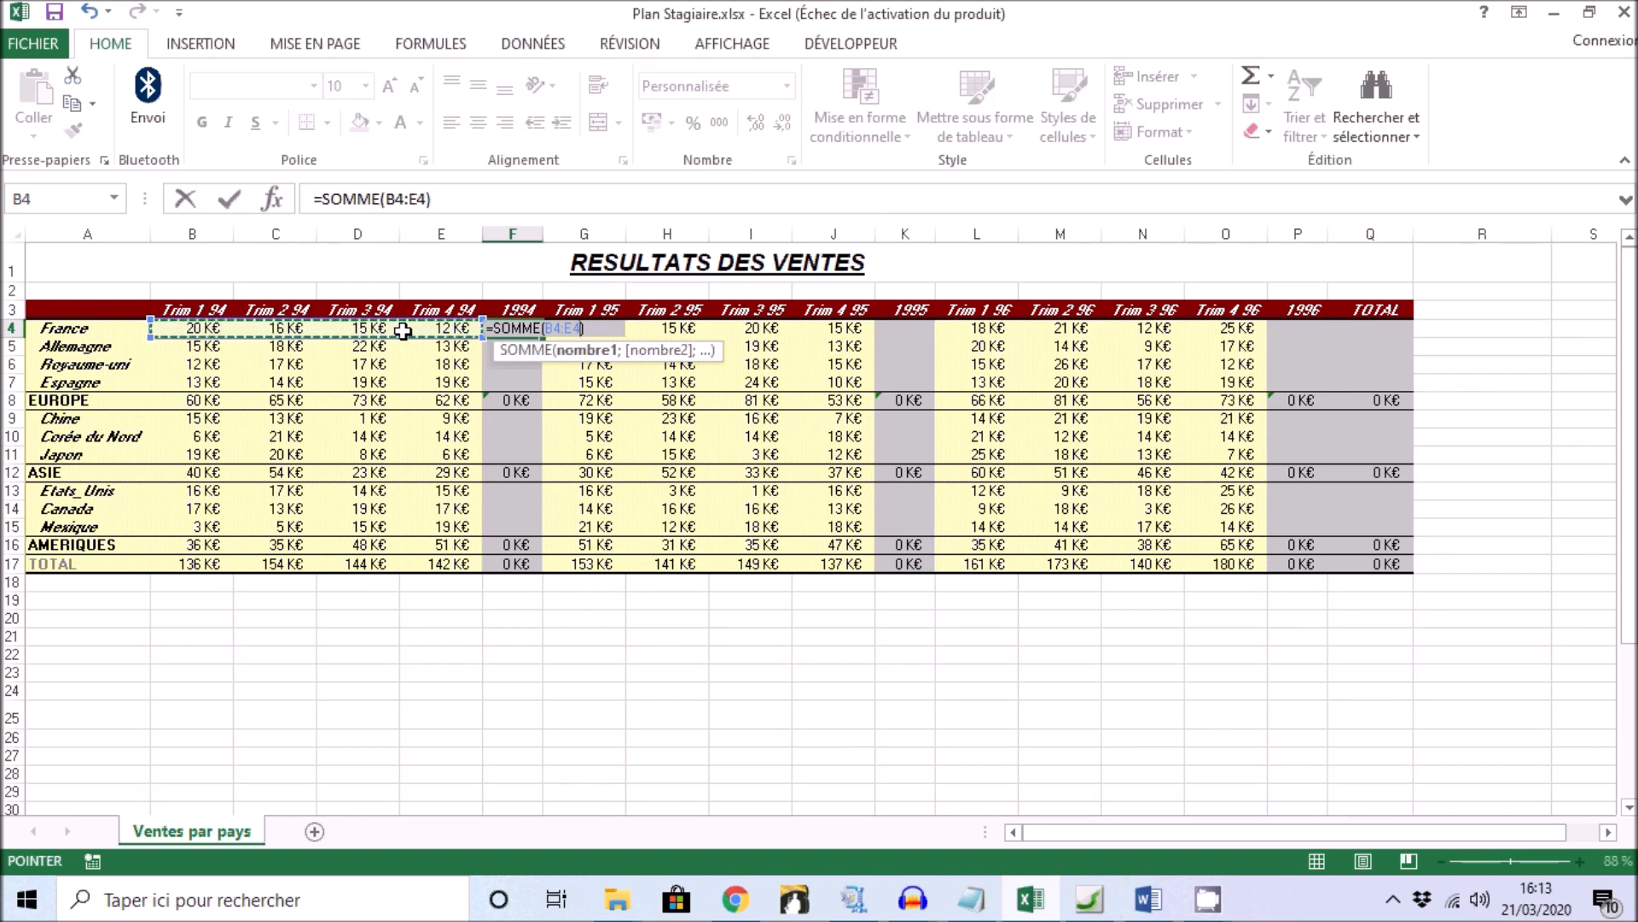
{"action": "key", "text": "Return"}
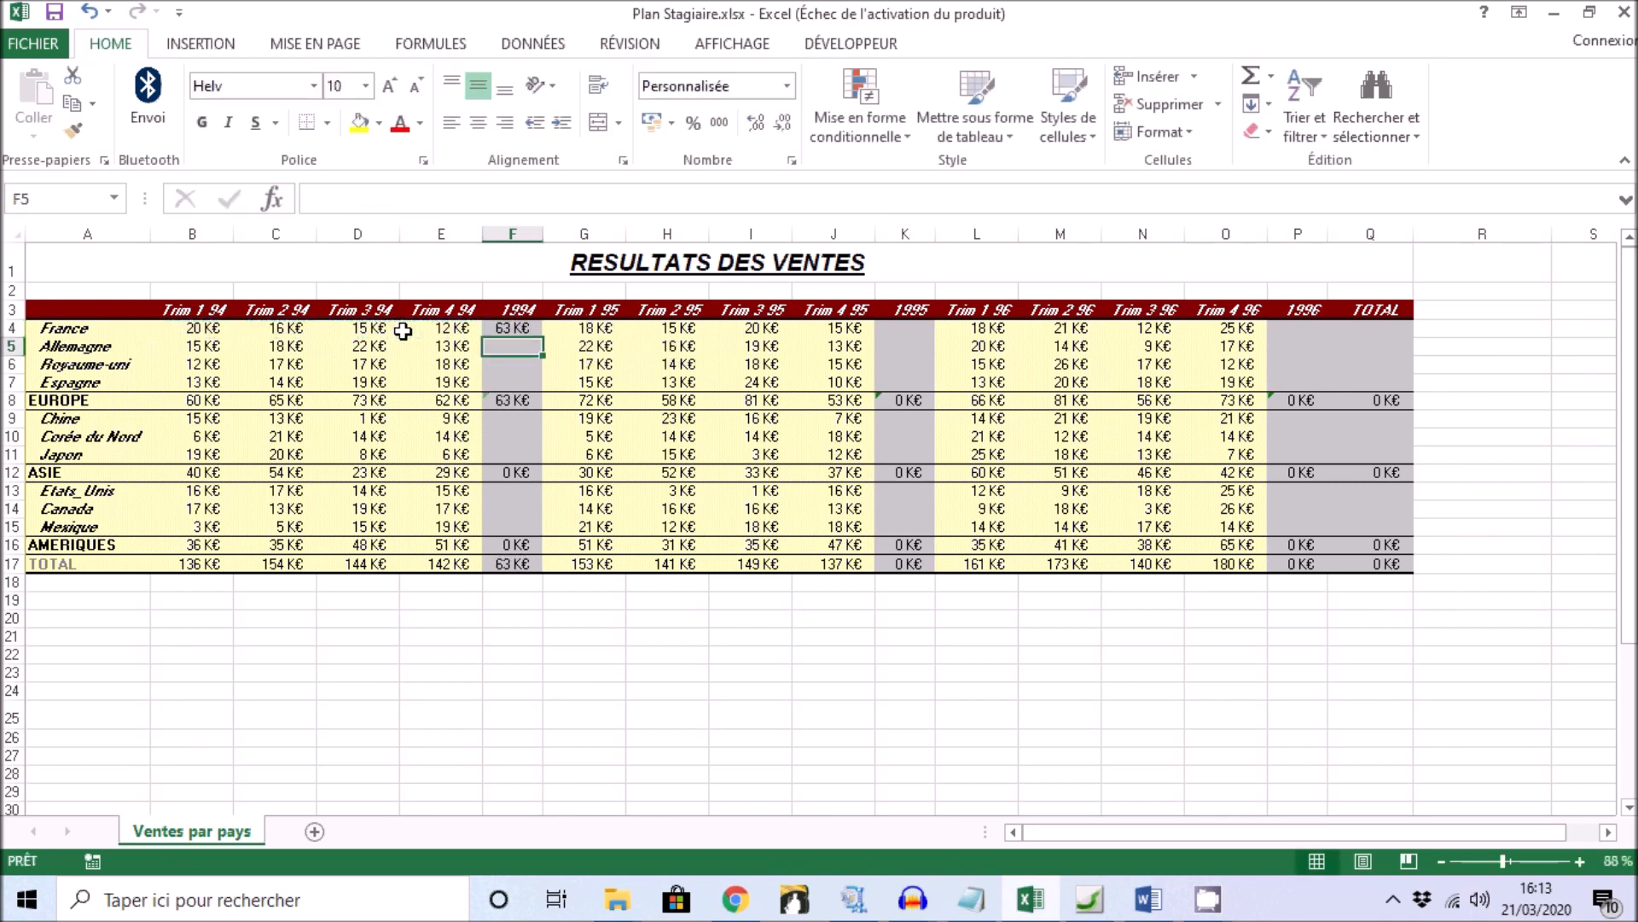
Fill the 1994 total formula from F4 down to F17, without copying the formatting.
{"action": "left_click", "coordinate": [512, 328]}
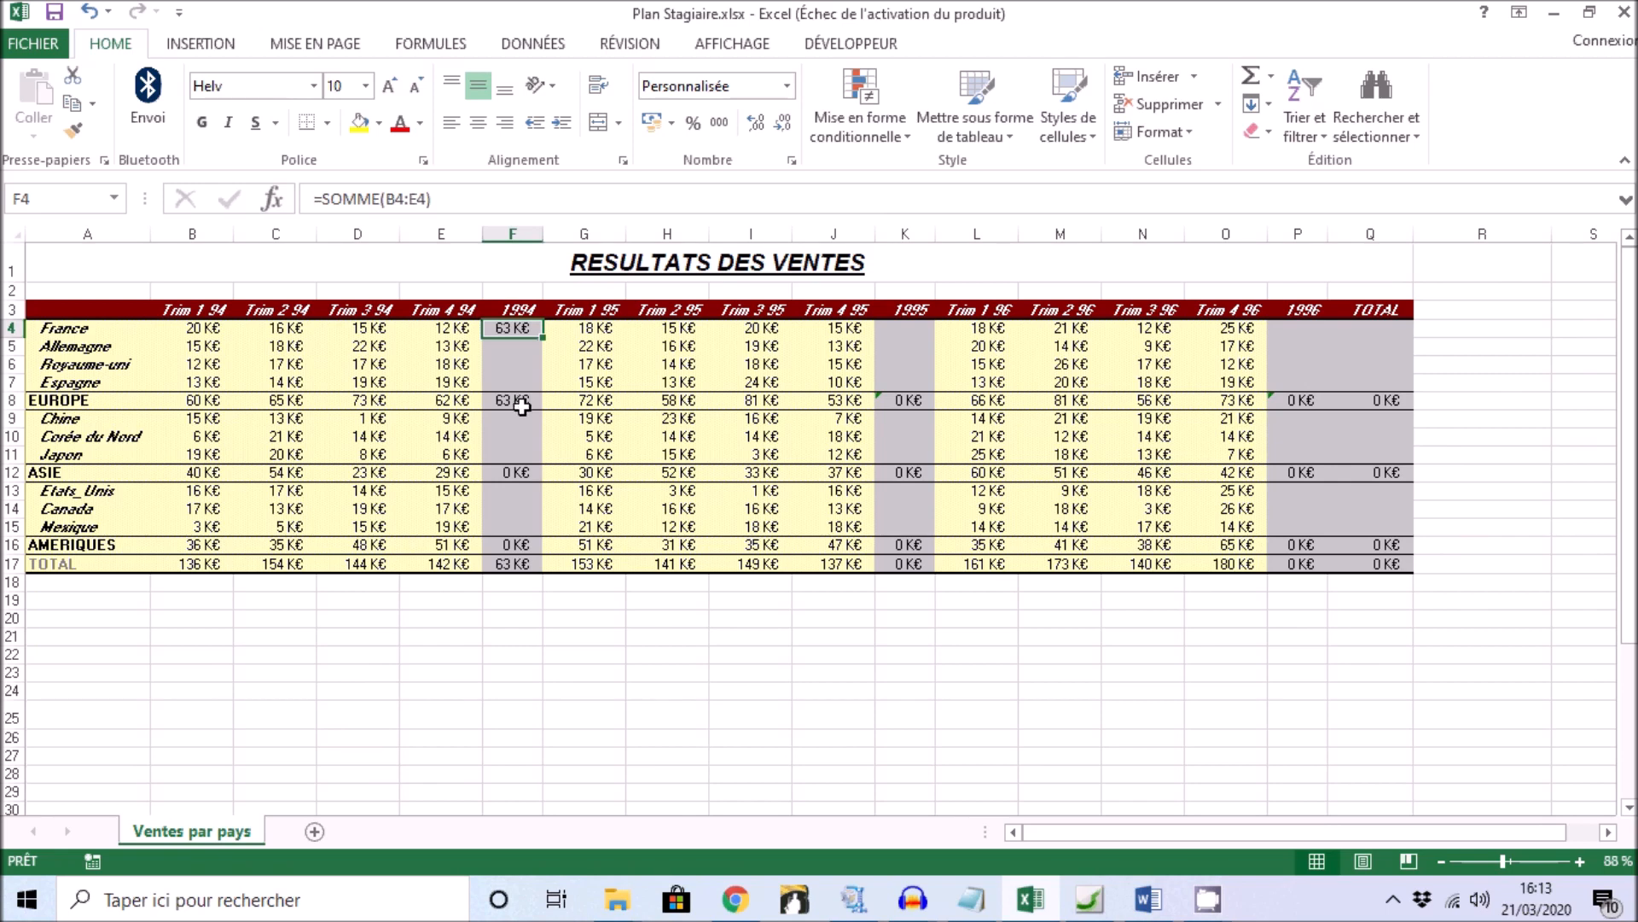
{"action": "left_click_drag", "start_coordinate": [543, 340], "coordinate": [522, 571]}
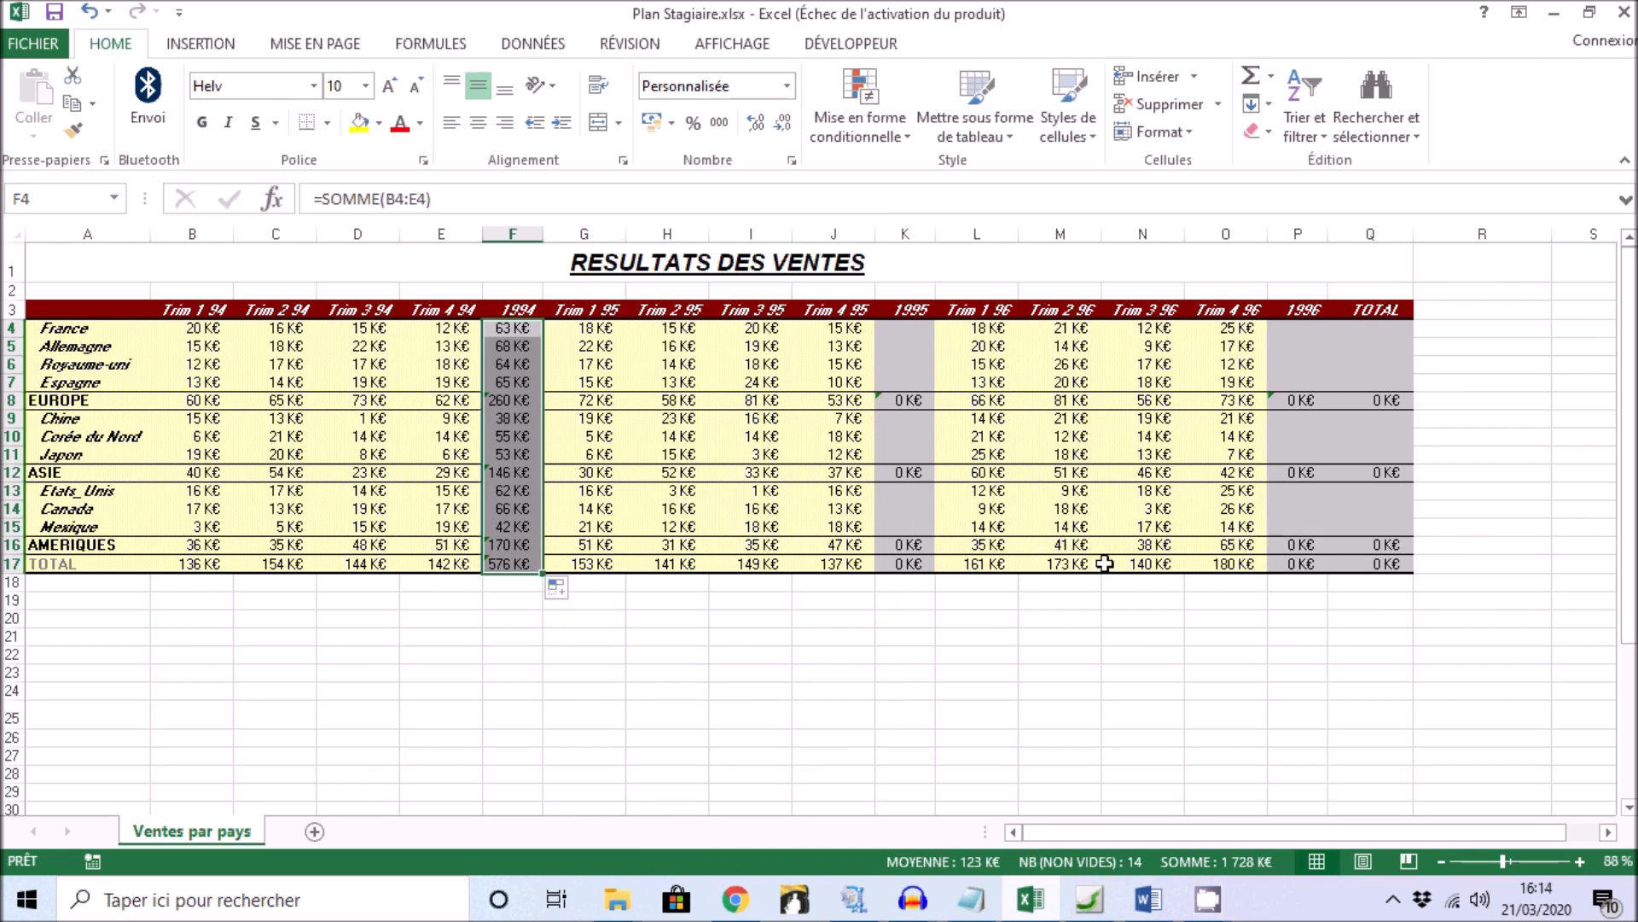
{"action": "left_click", "coordinate": [556, 588]}
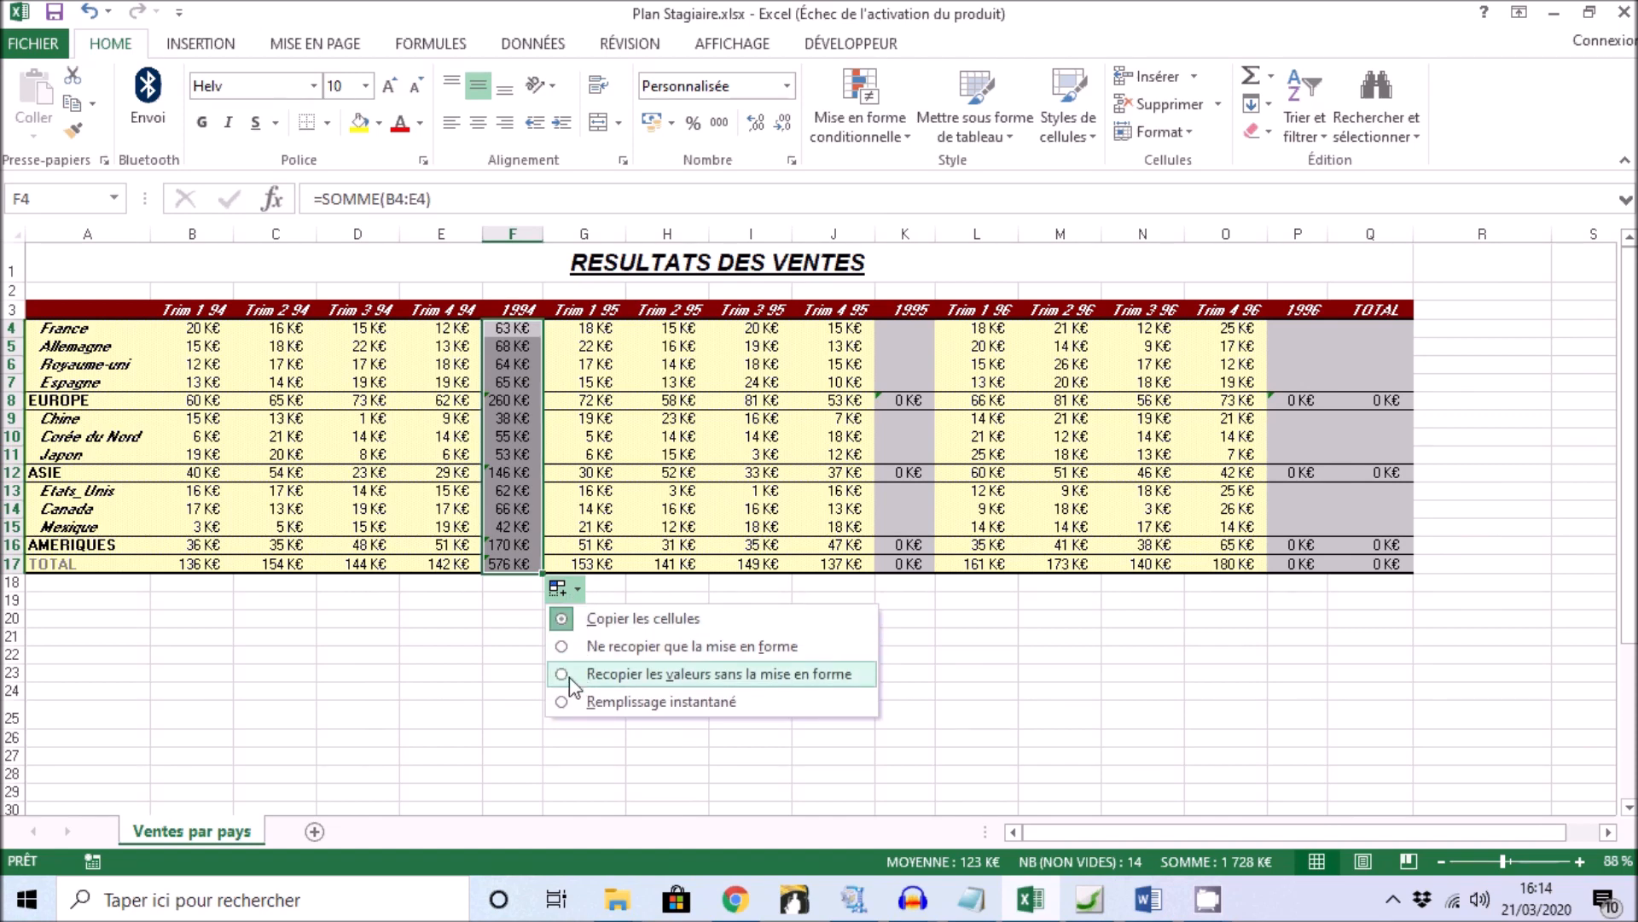
{"action": "left_click", "coordinate": [570, 677]}
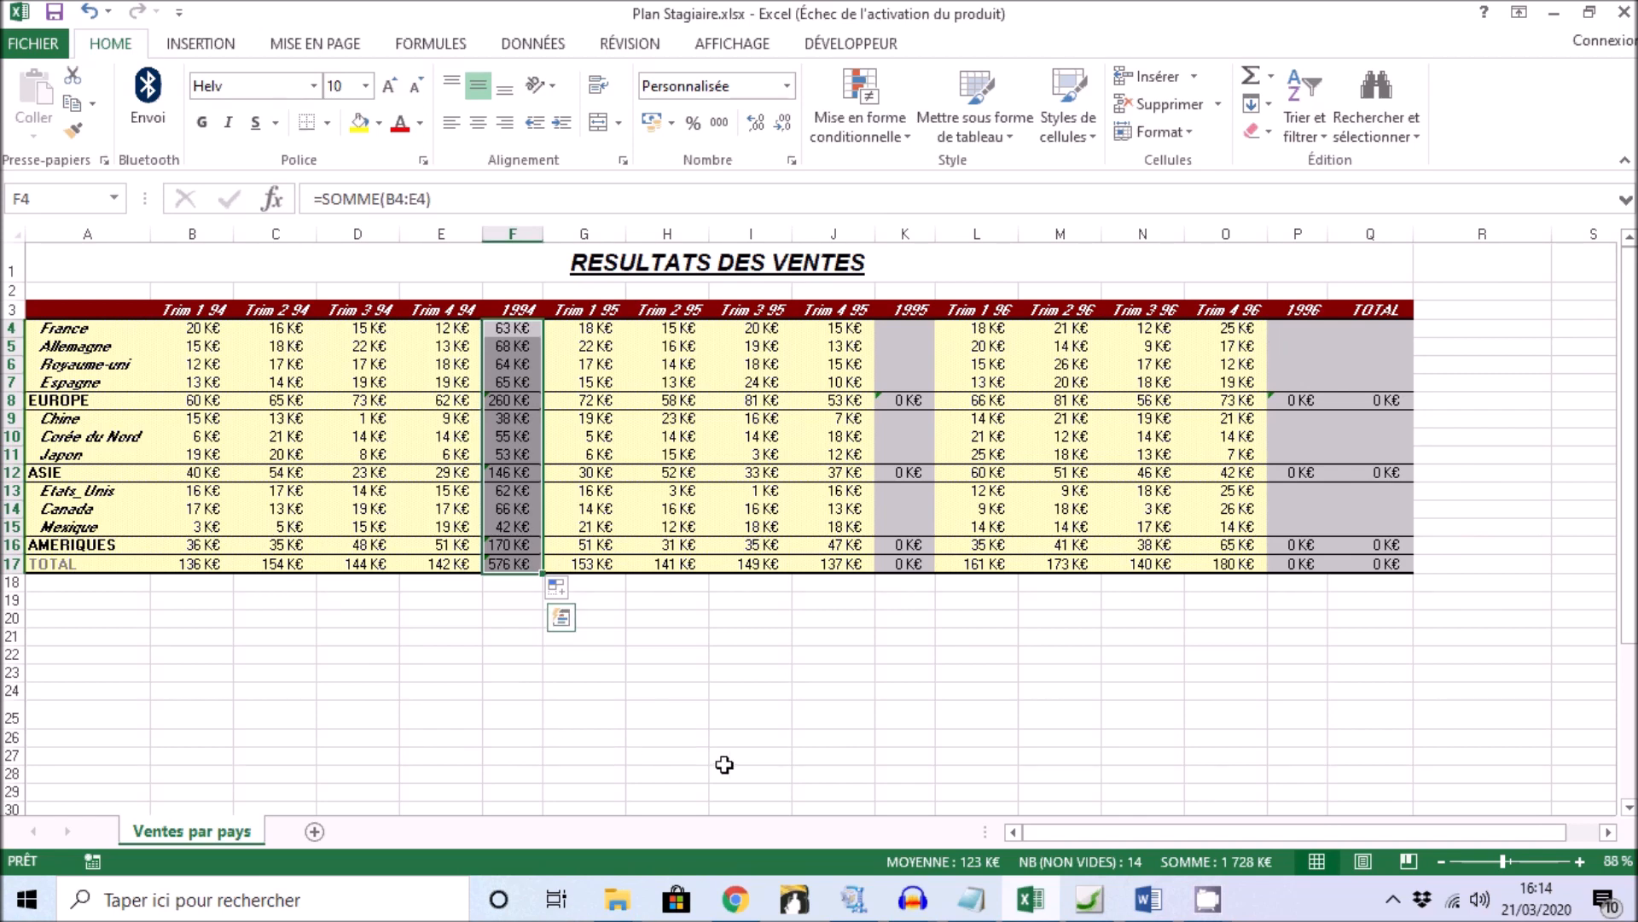
Copy the 1994 totals in F4:F17 into the 1995 and 1996 columns, starting at K4 and P4.
{"action": "key", "text": "ctrl+c"}
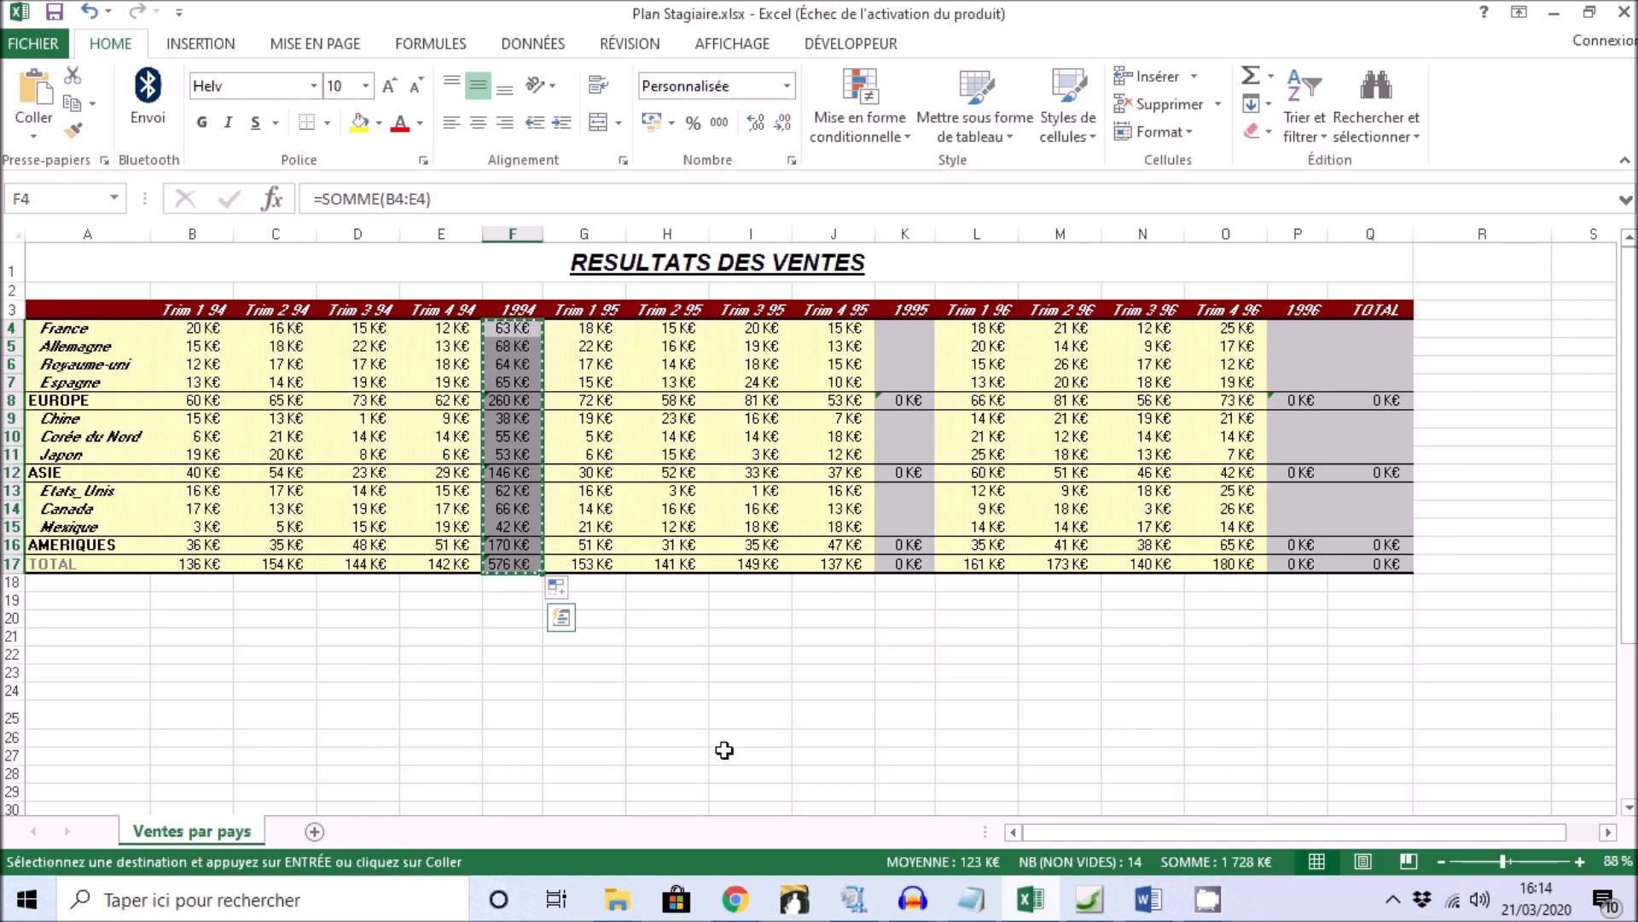
{"action": "left_click", "coordinate": [917, 324]}
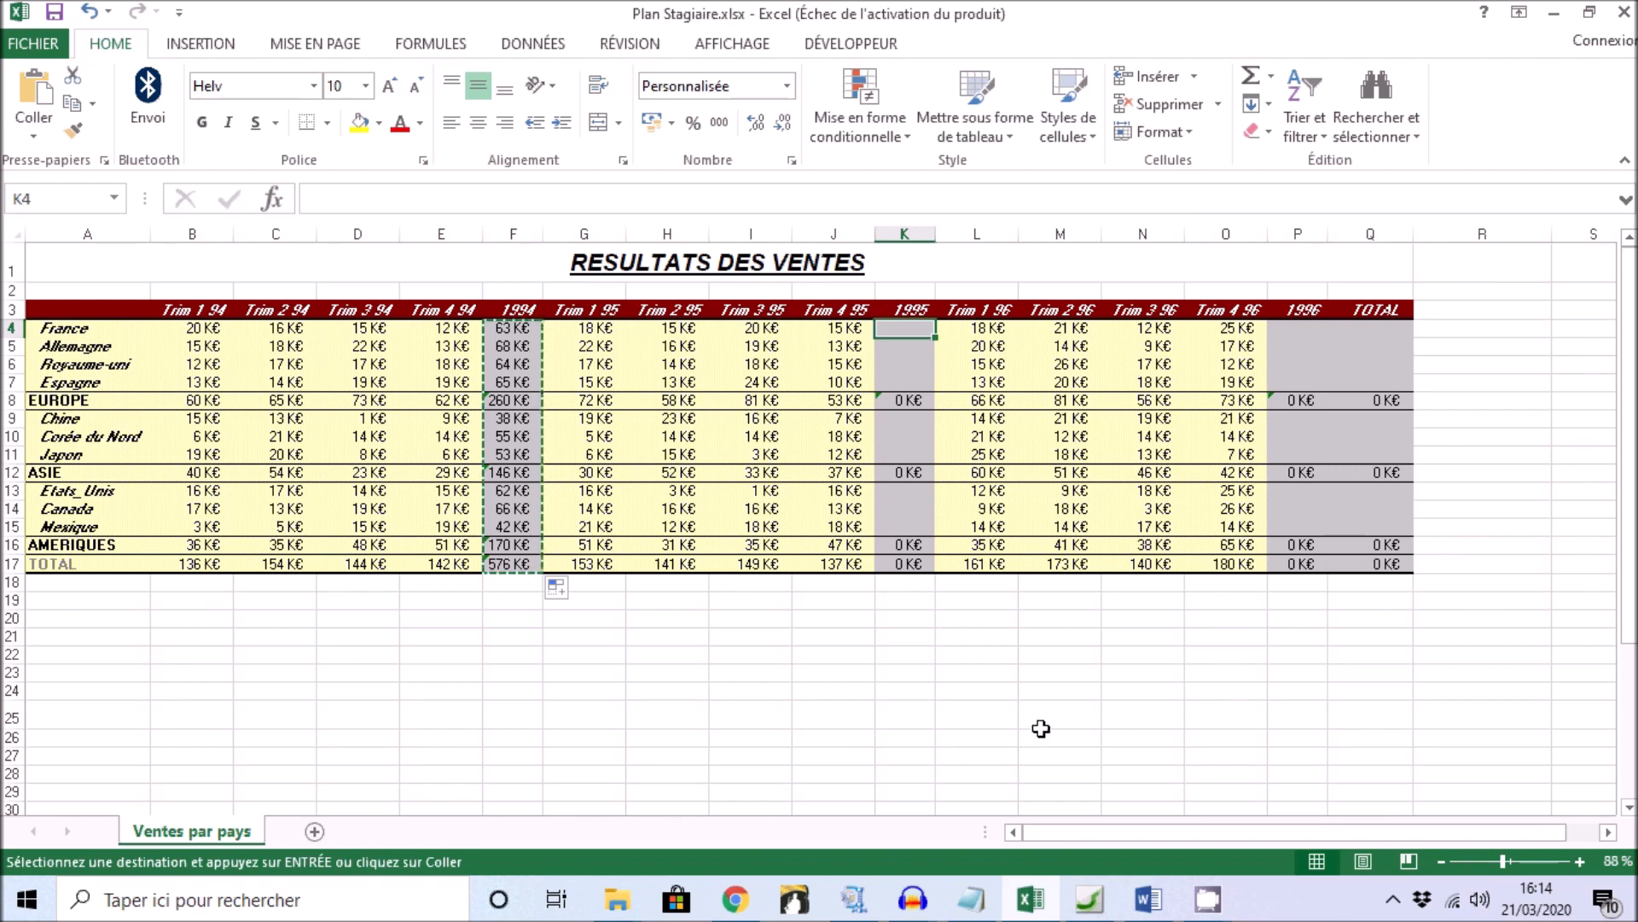
{"action": "key", "text": "ctrl+v"}
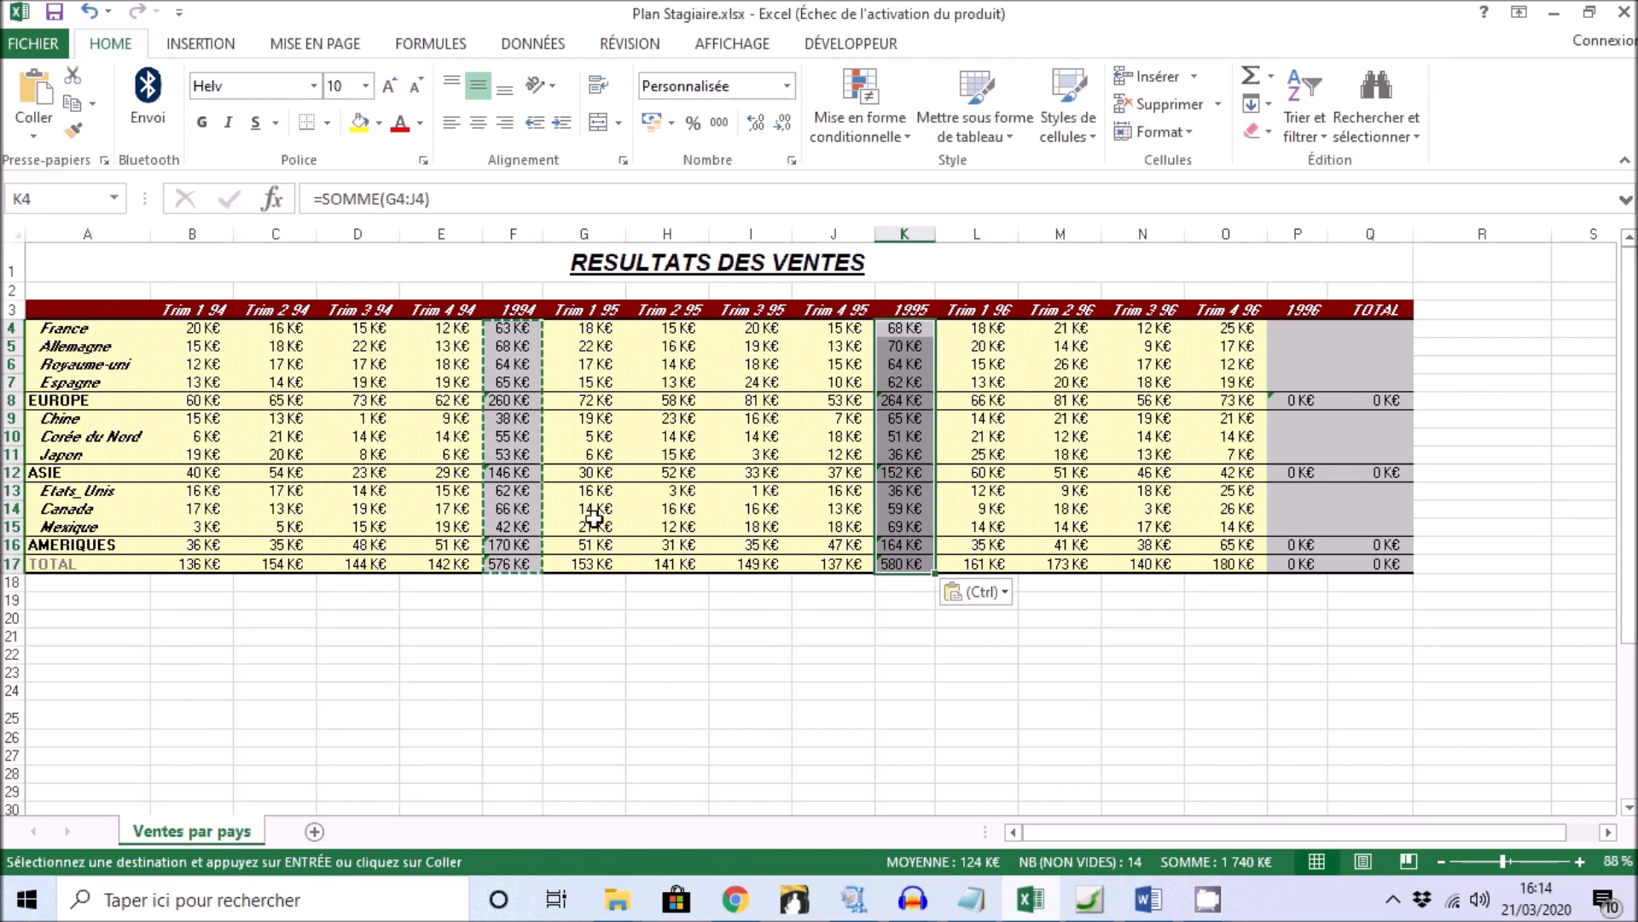
{"action": "left_click", "coordinate": [1295, 328]}
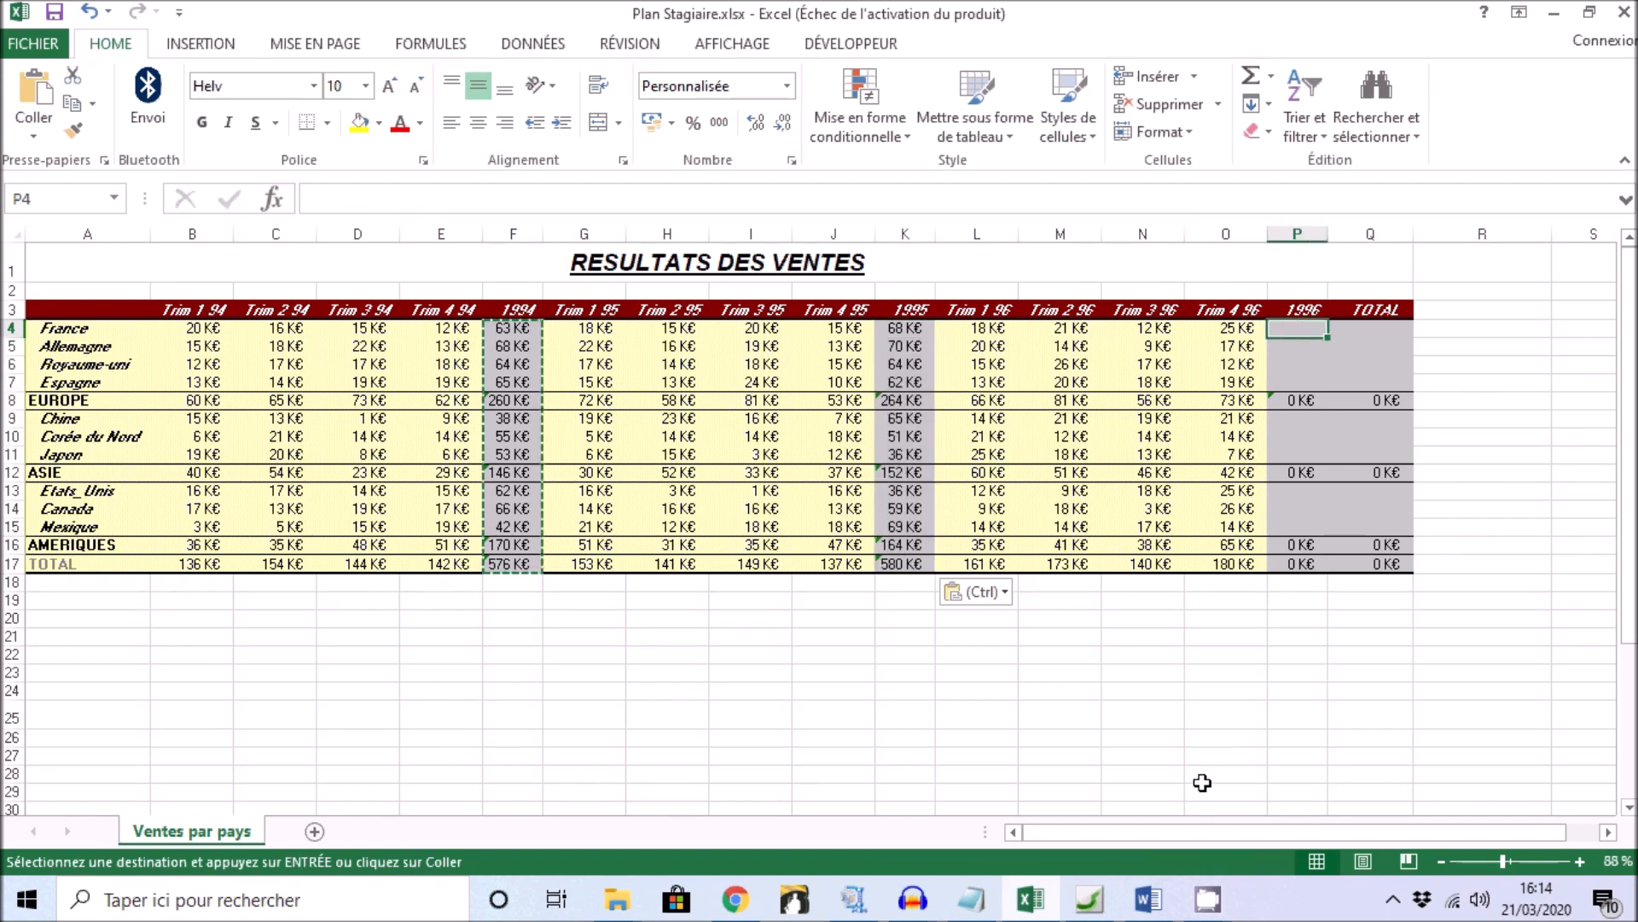
{"action": "key", "text": "ctrl+v"}
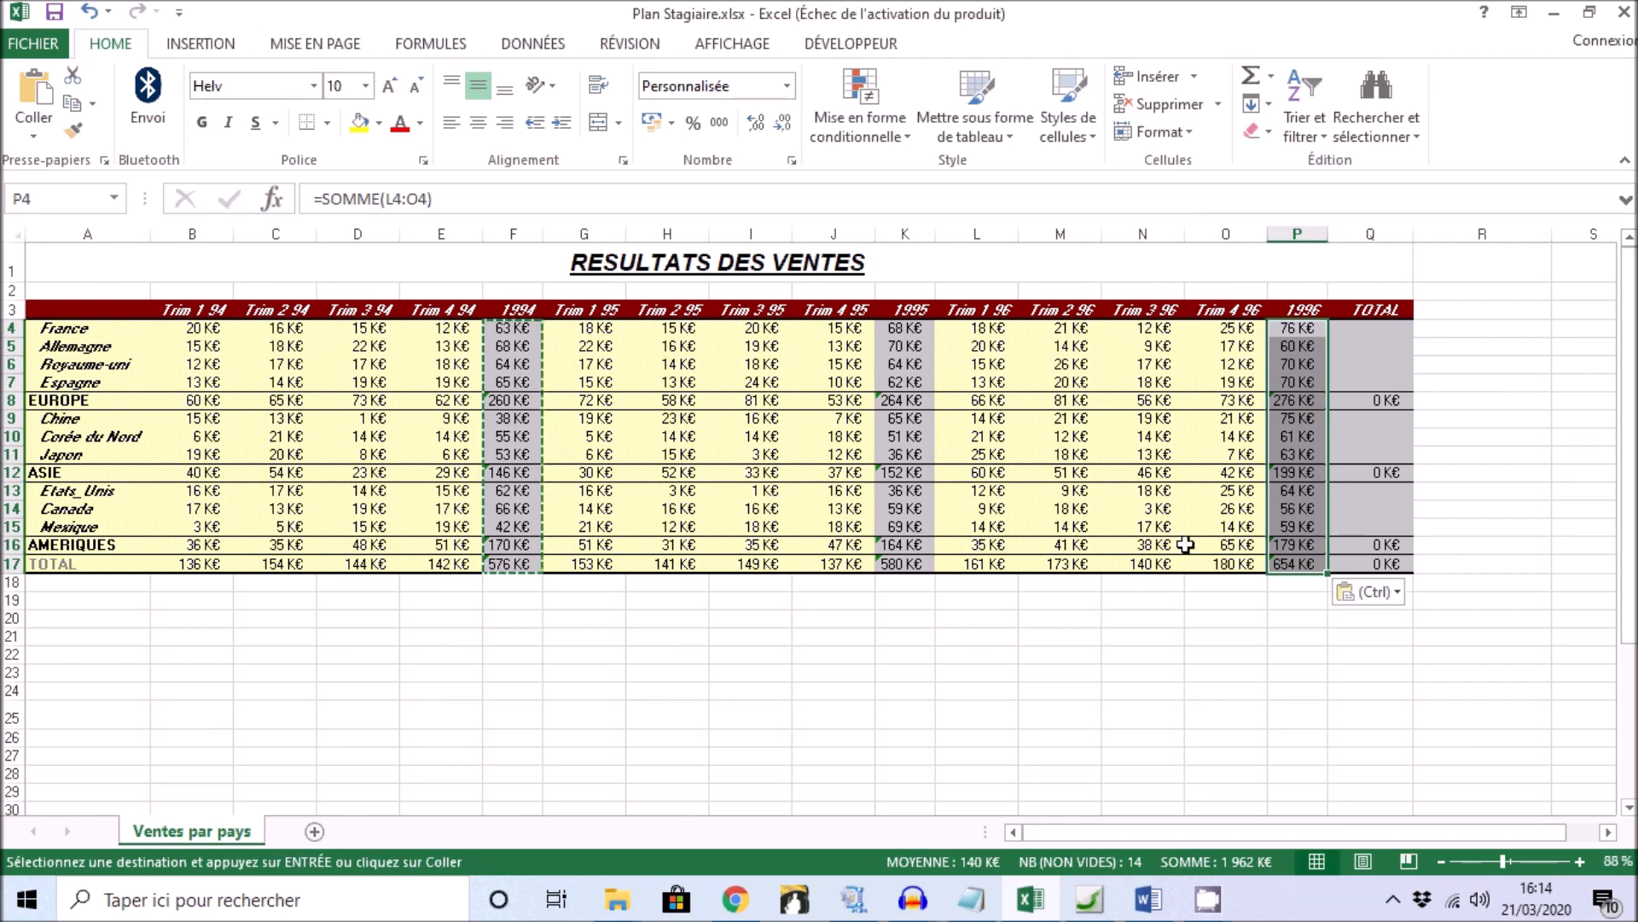
Enter the three-year total for France in Q4 as =SOMME(P4;K4;F4).
{"action": "left_click", "coordinate": [1370, 328]}
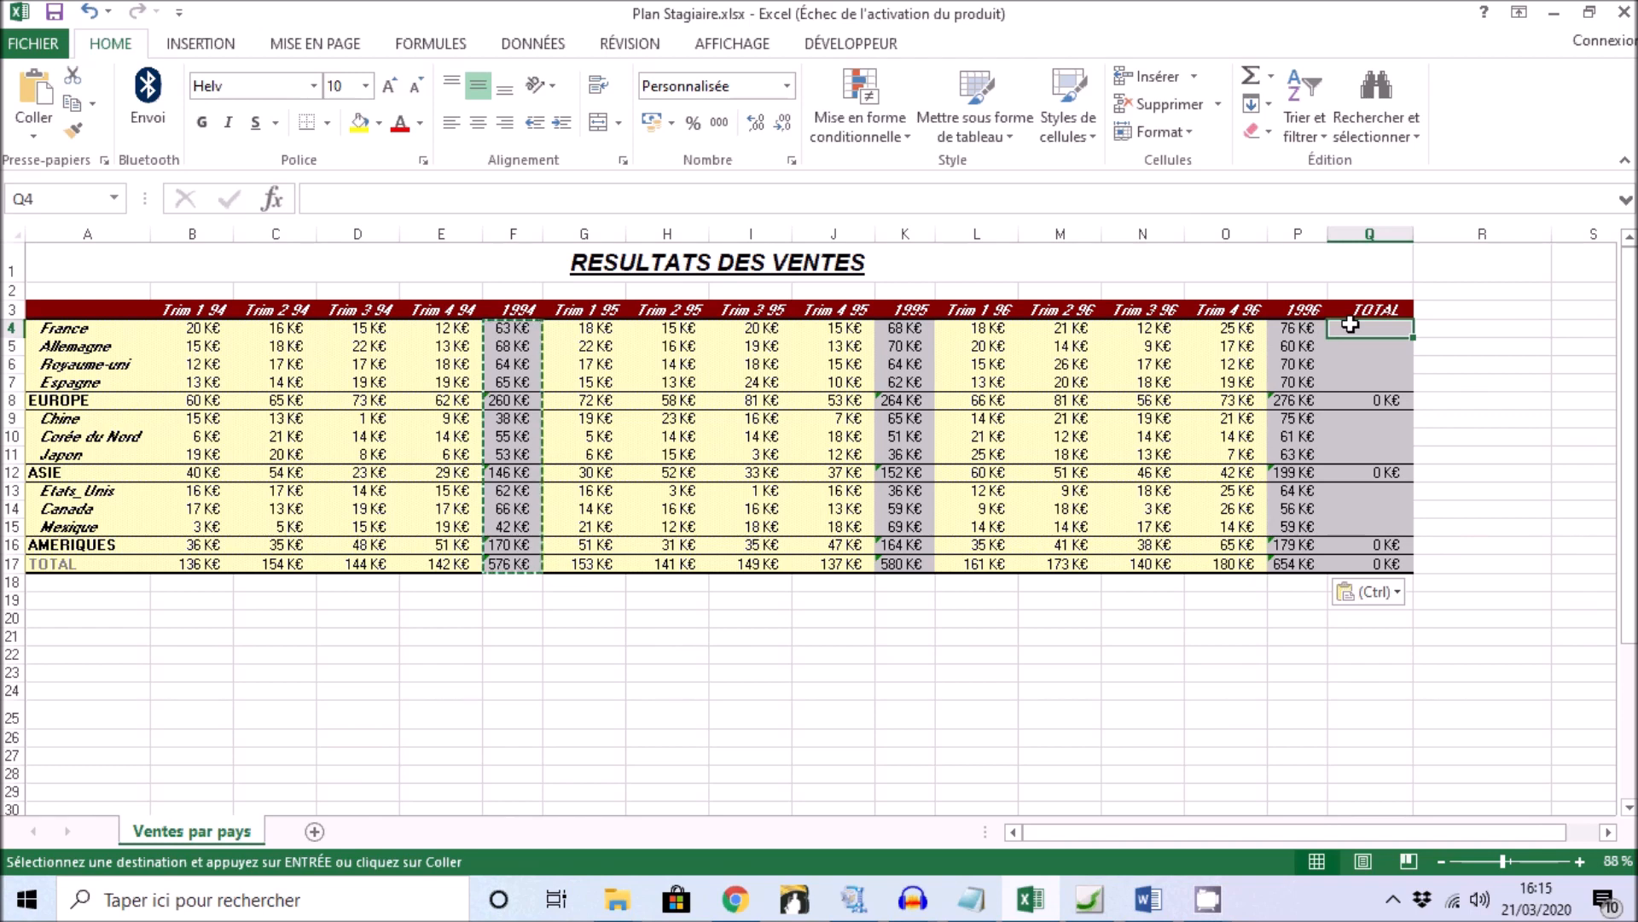
{"action": "left_click", "coordinate": [1252, 83]}
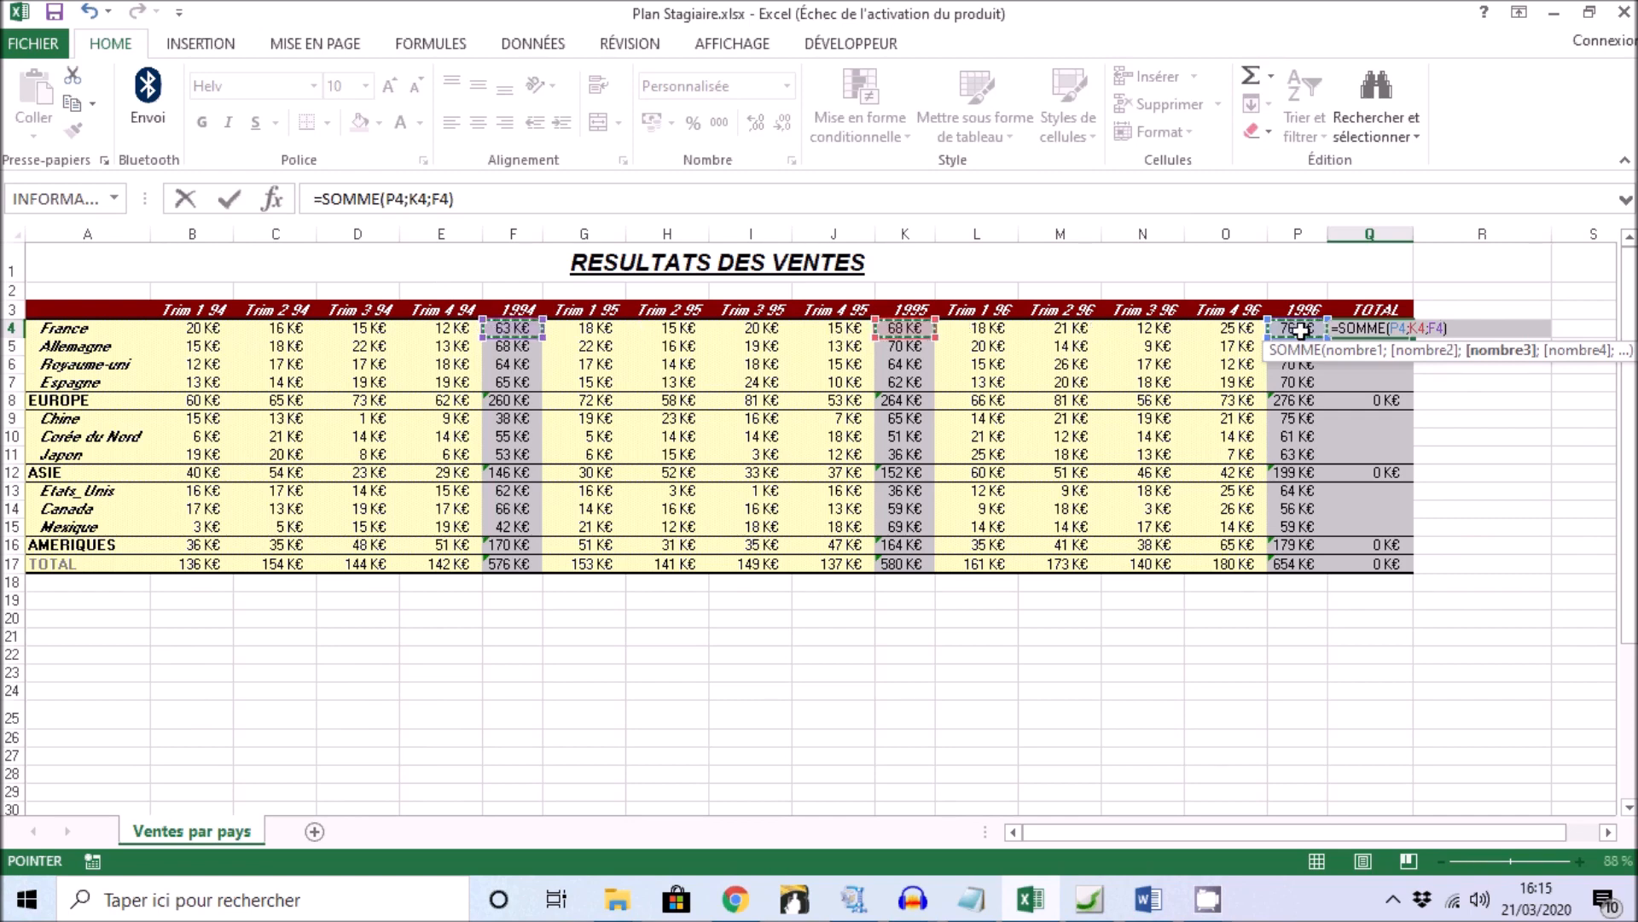
{"action": "key", "text": "Return"}
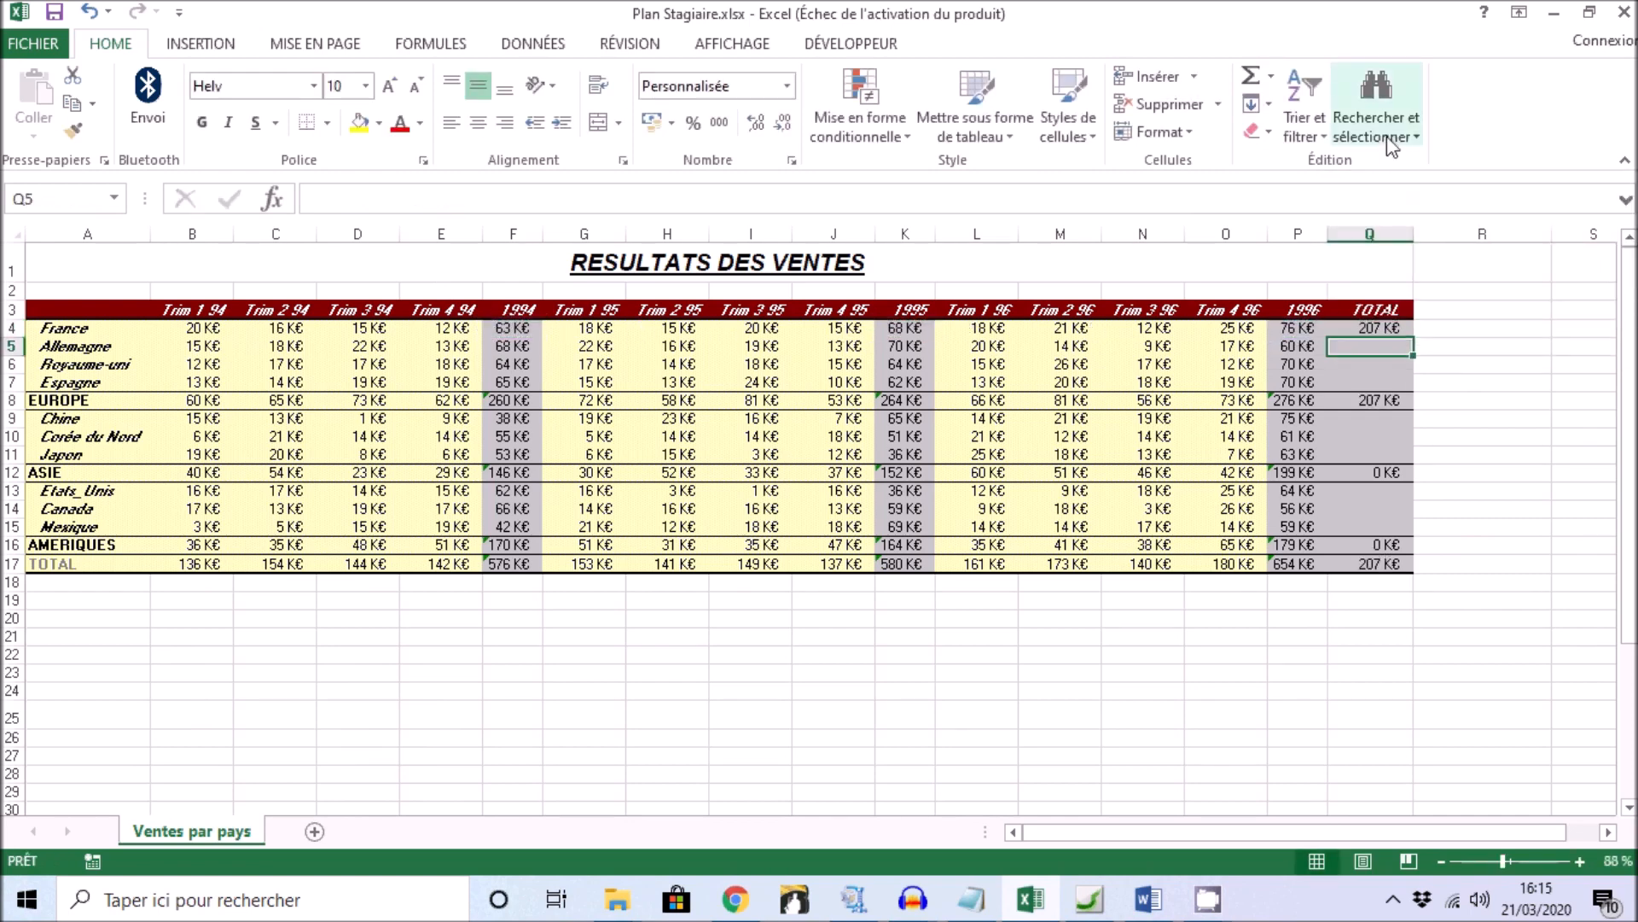
Fill the three-year total formula from Q4 down to Q17, without copying the formatting.
{"action": "left_click", "coordinate": [1355, 329]}
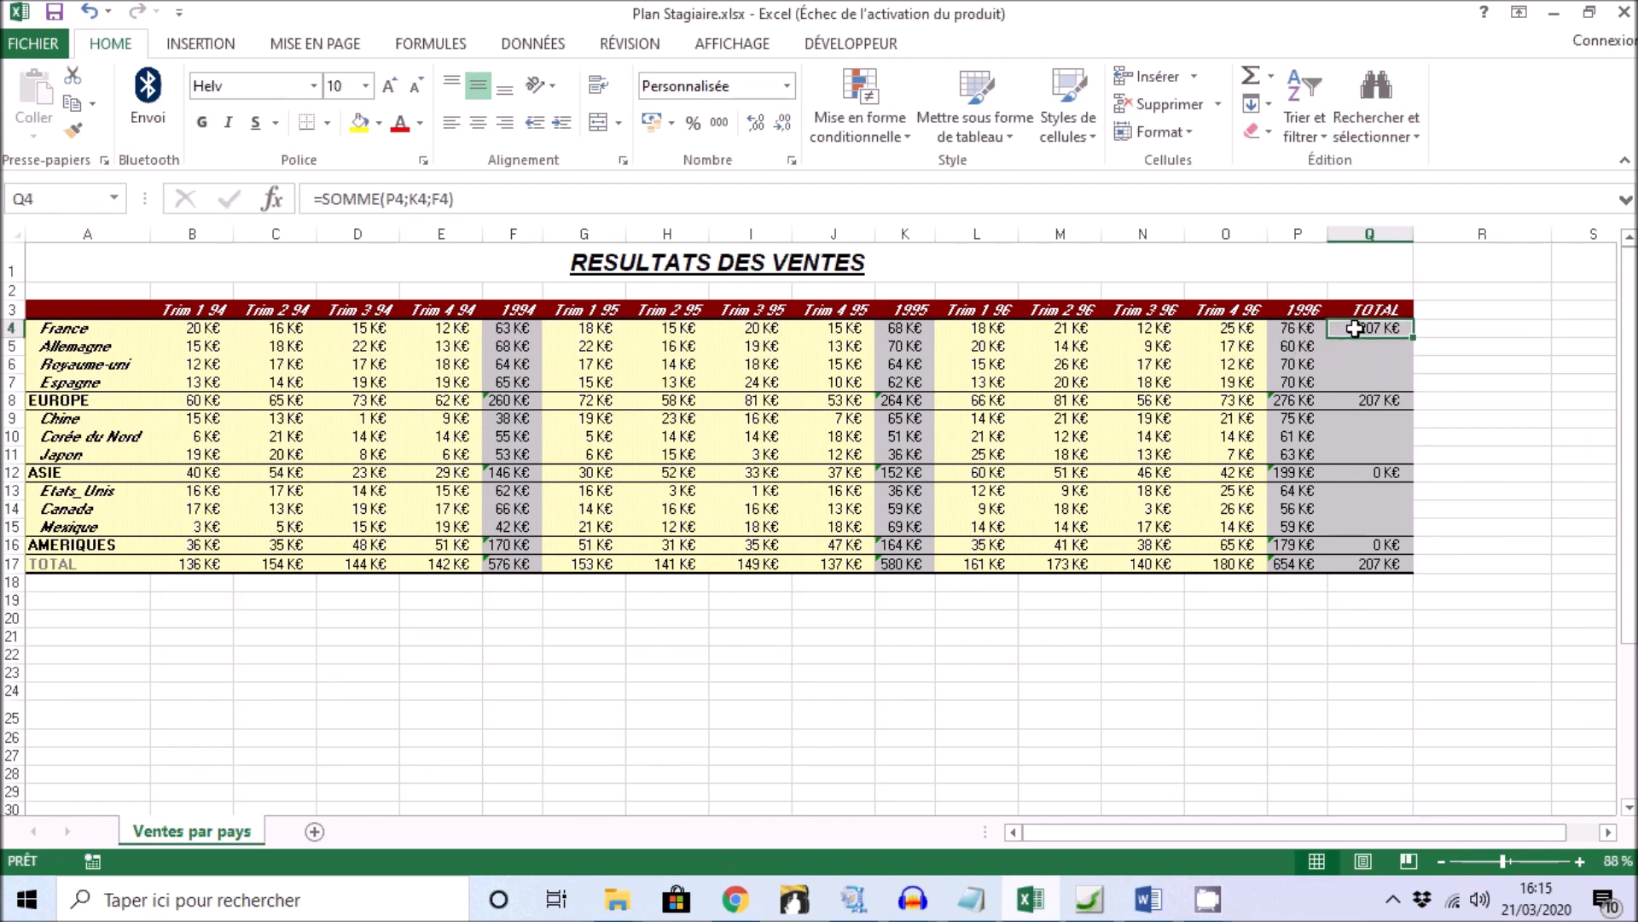
{"action": "left_click_drag", "start_coordinate": [1413, 337], "coordinate": [1395, 574]}
{"action": "left_click", "coordinate": [1437, 590]}
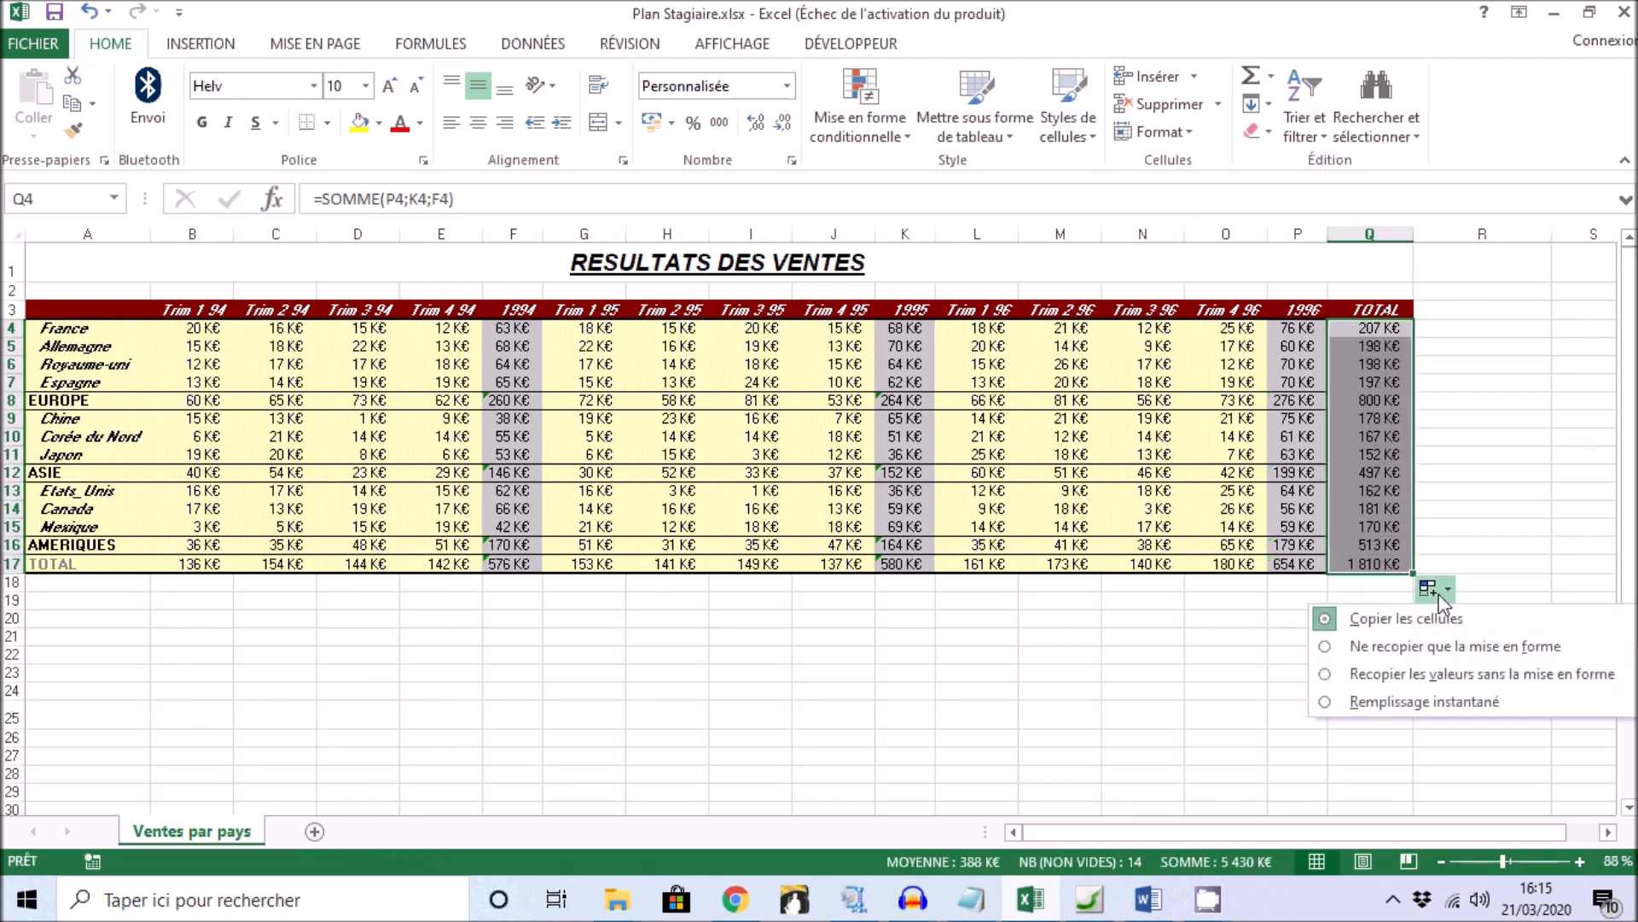
{"action": "left_click", "coordinate": [1356, 679]}
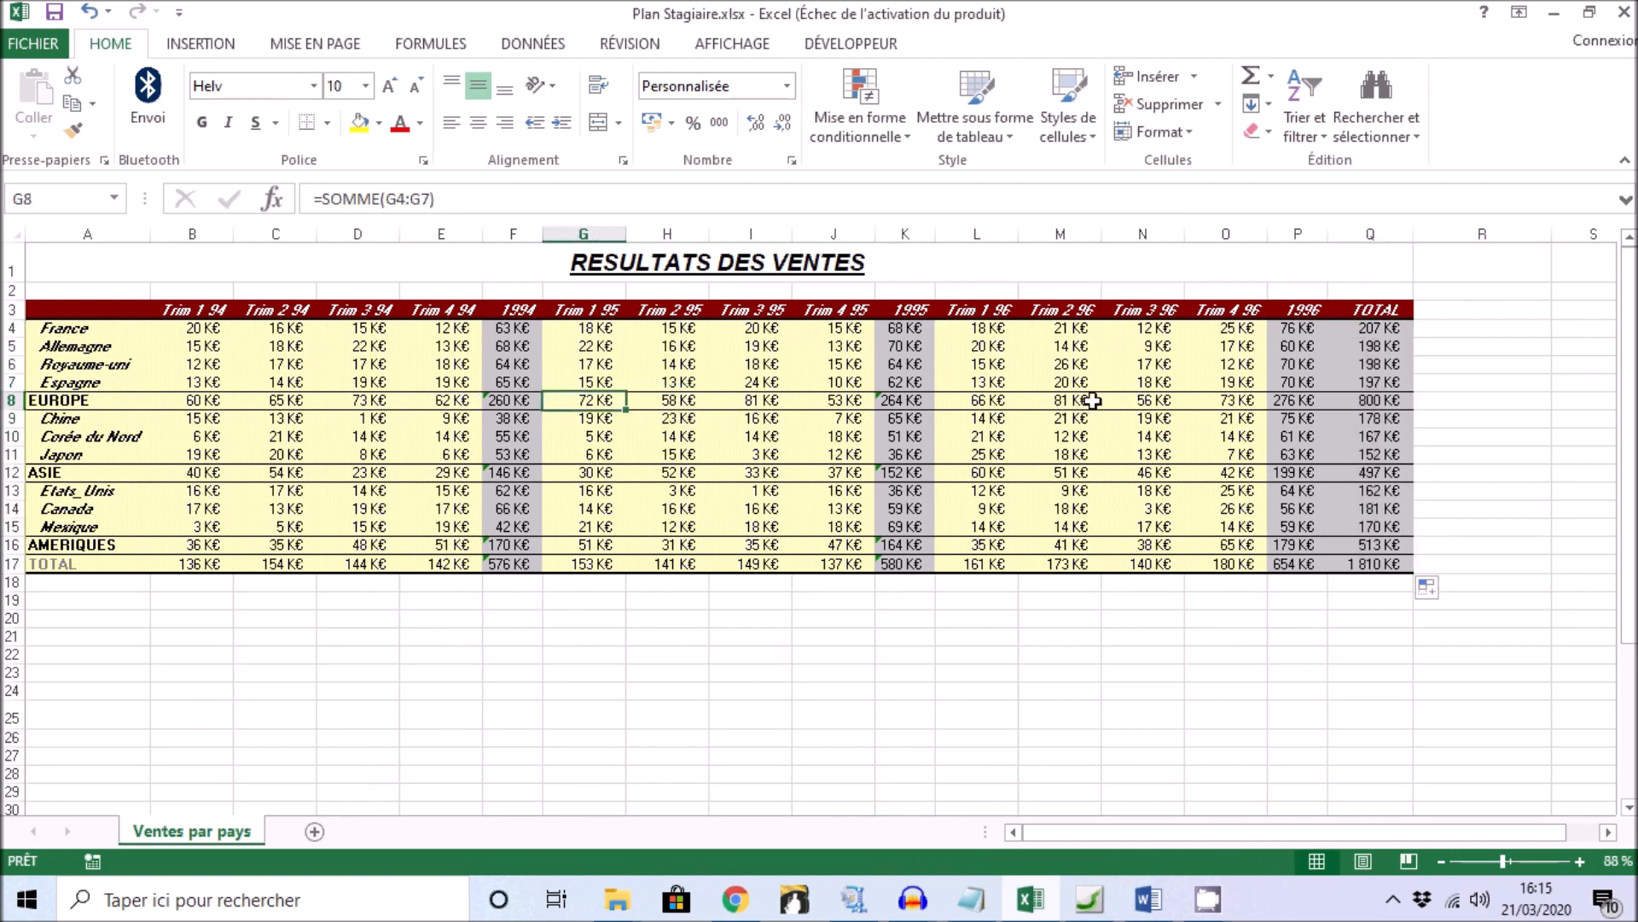
Create an automatic outline of the sales table from a single cell inside it.
{"action": "left_click", "coordinate": [822, 354]}
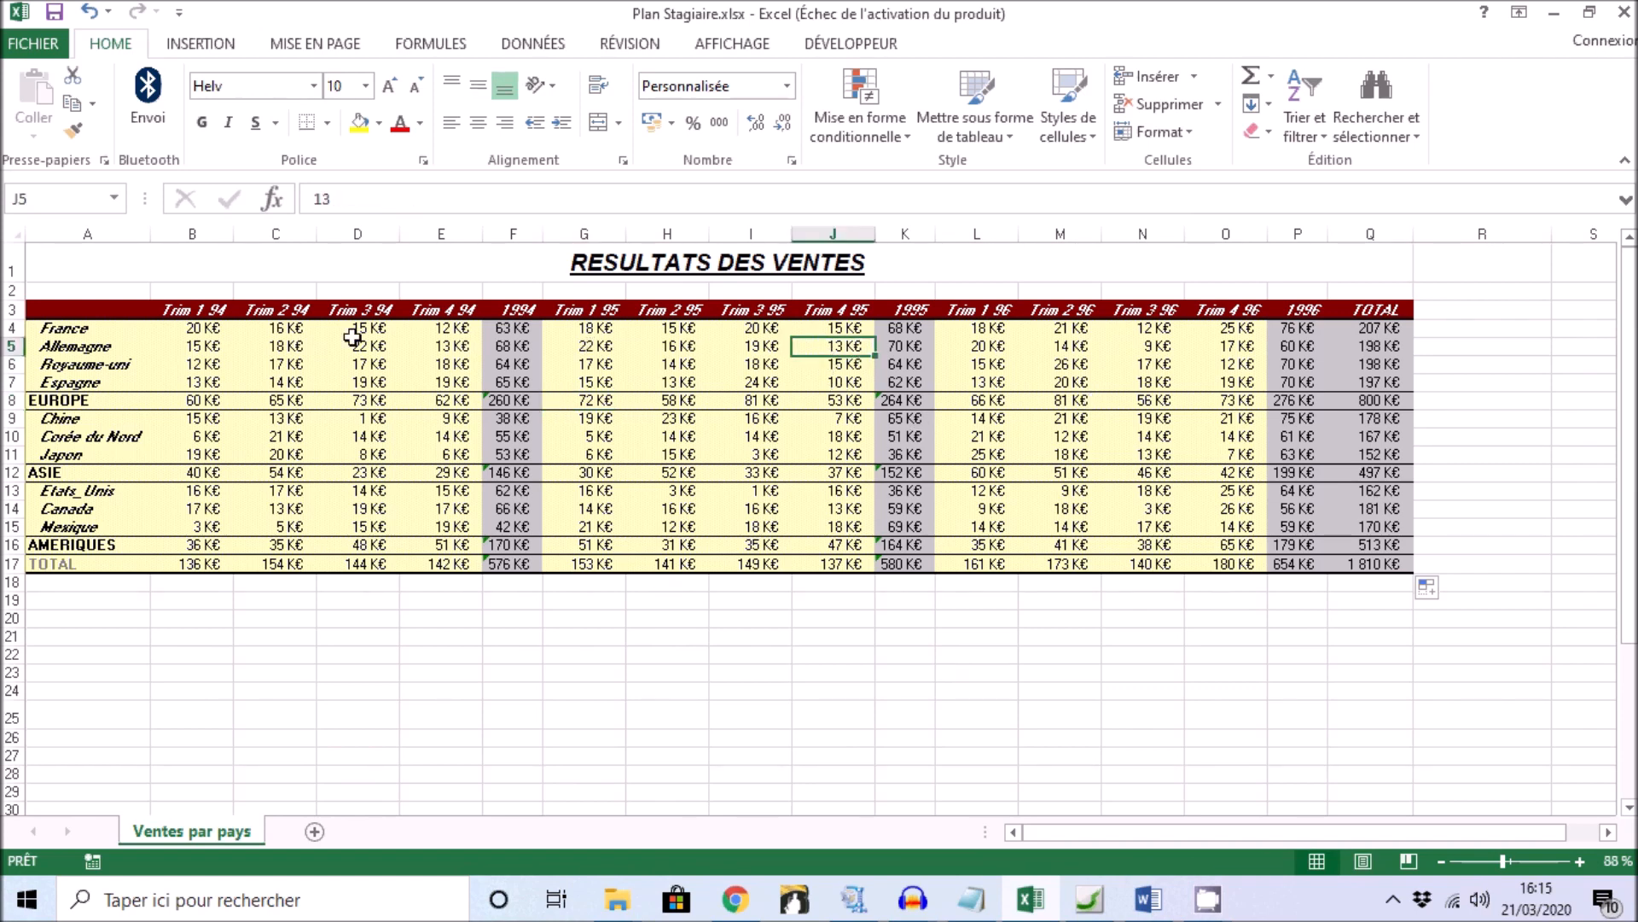
{"action": "left_click", "coordinate": [286, 352]}
{"action": "left_click", "coordinate": [1093, 440]}
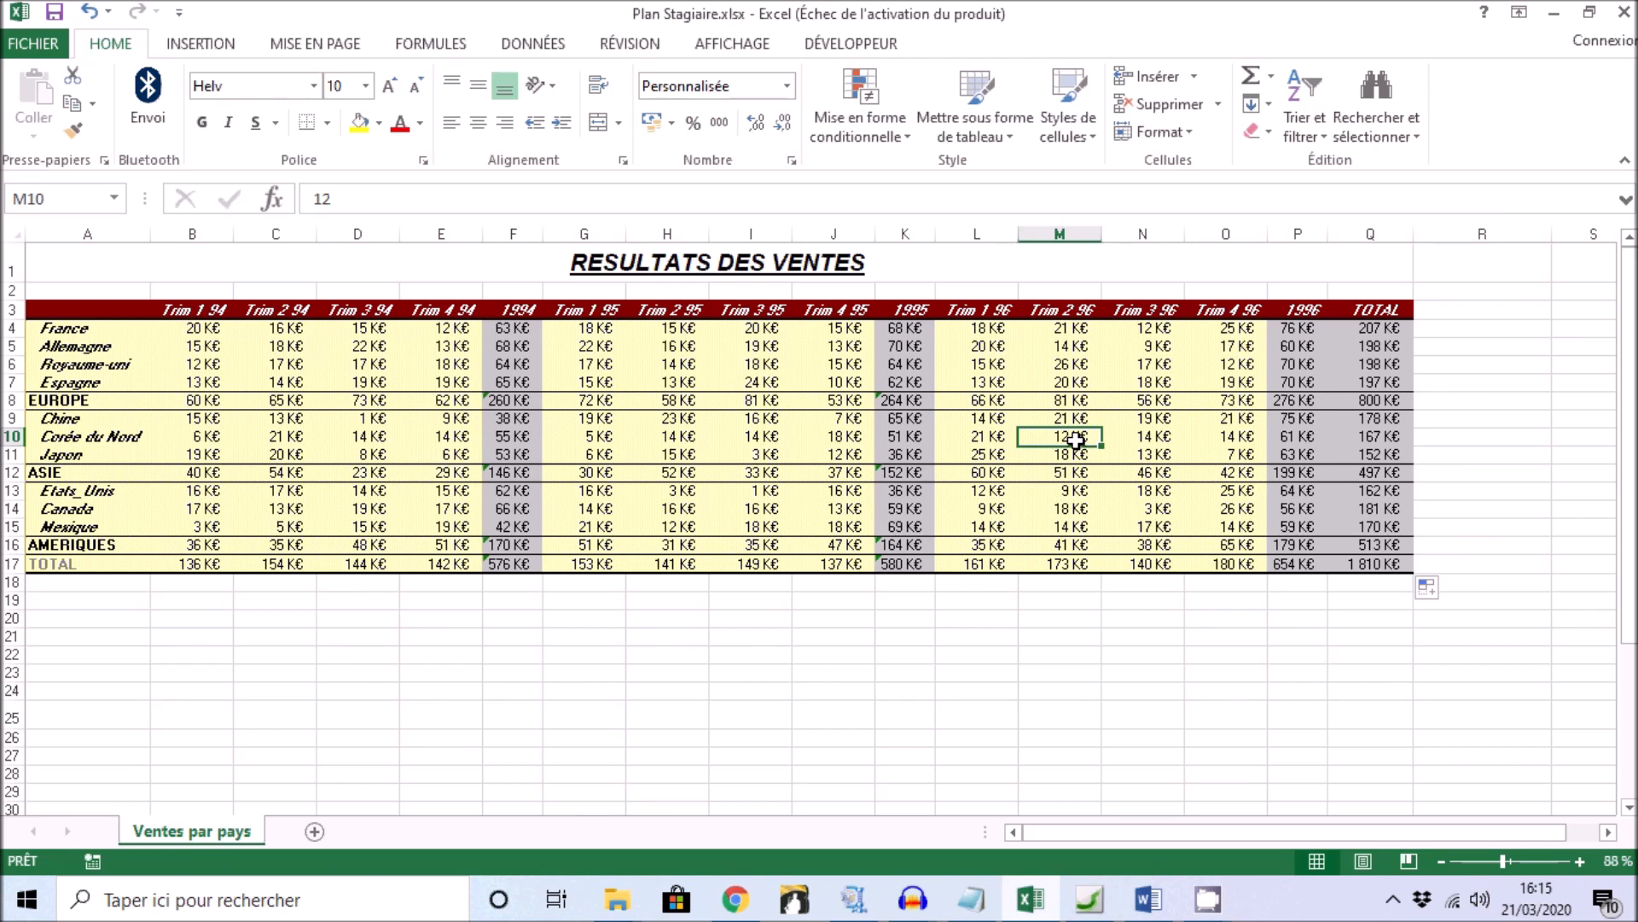
{"action": "left_click", "coordinate": [535, 47]}
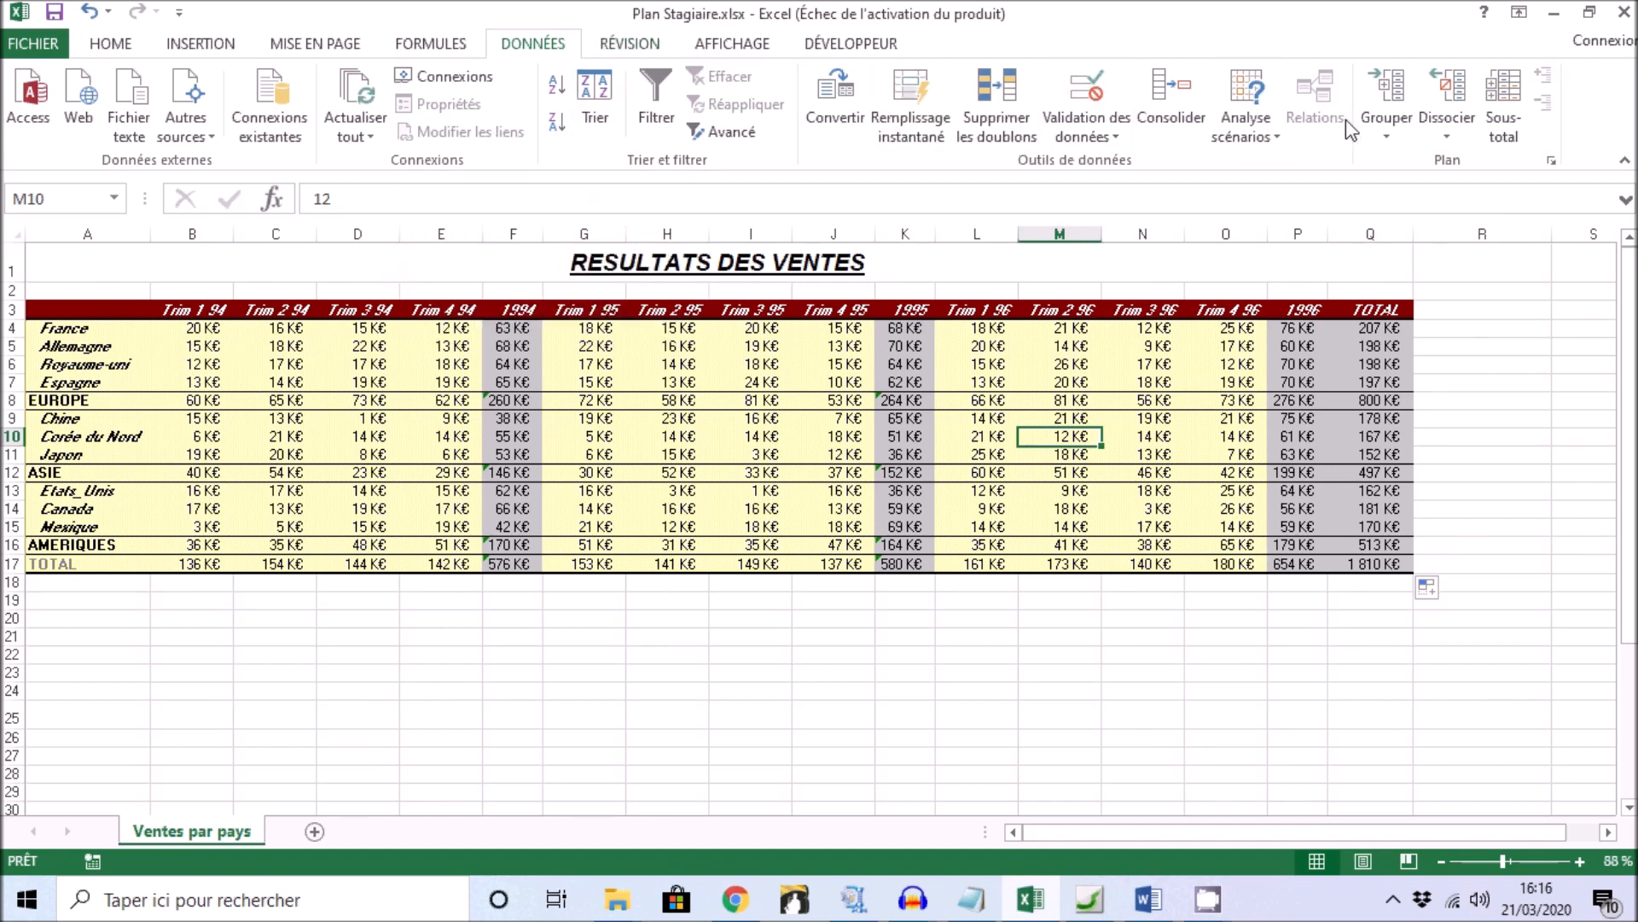
{"action": "left_click", "coordinate": [1386, 140]}
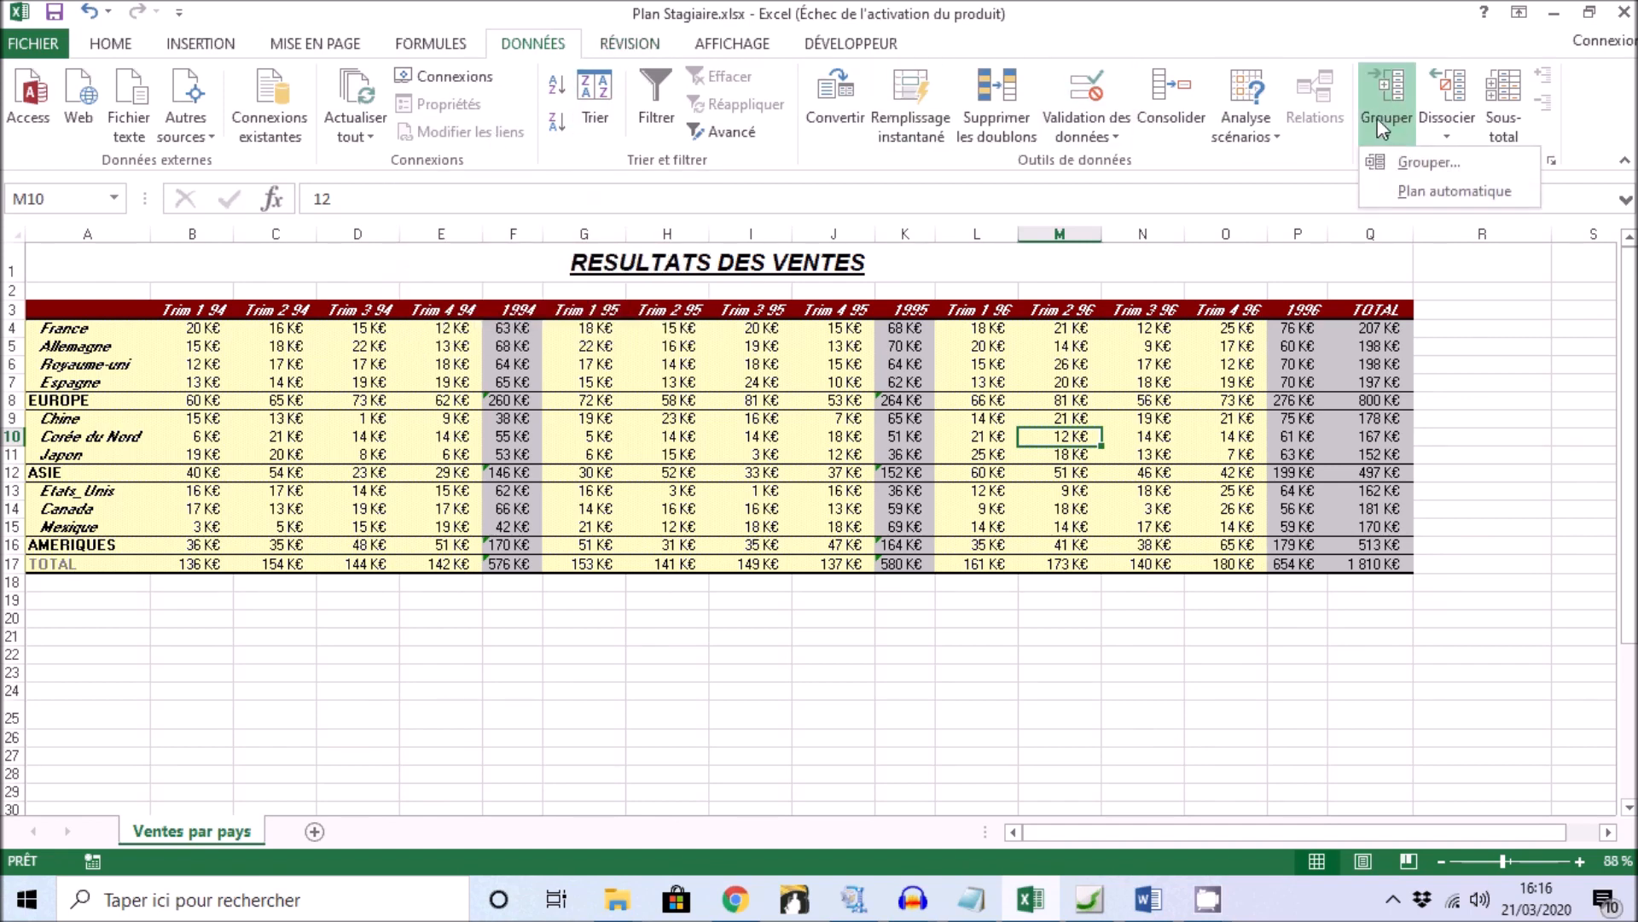
{"action": "left_click", "coordinate": [1441, 193]}
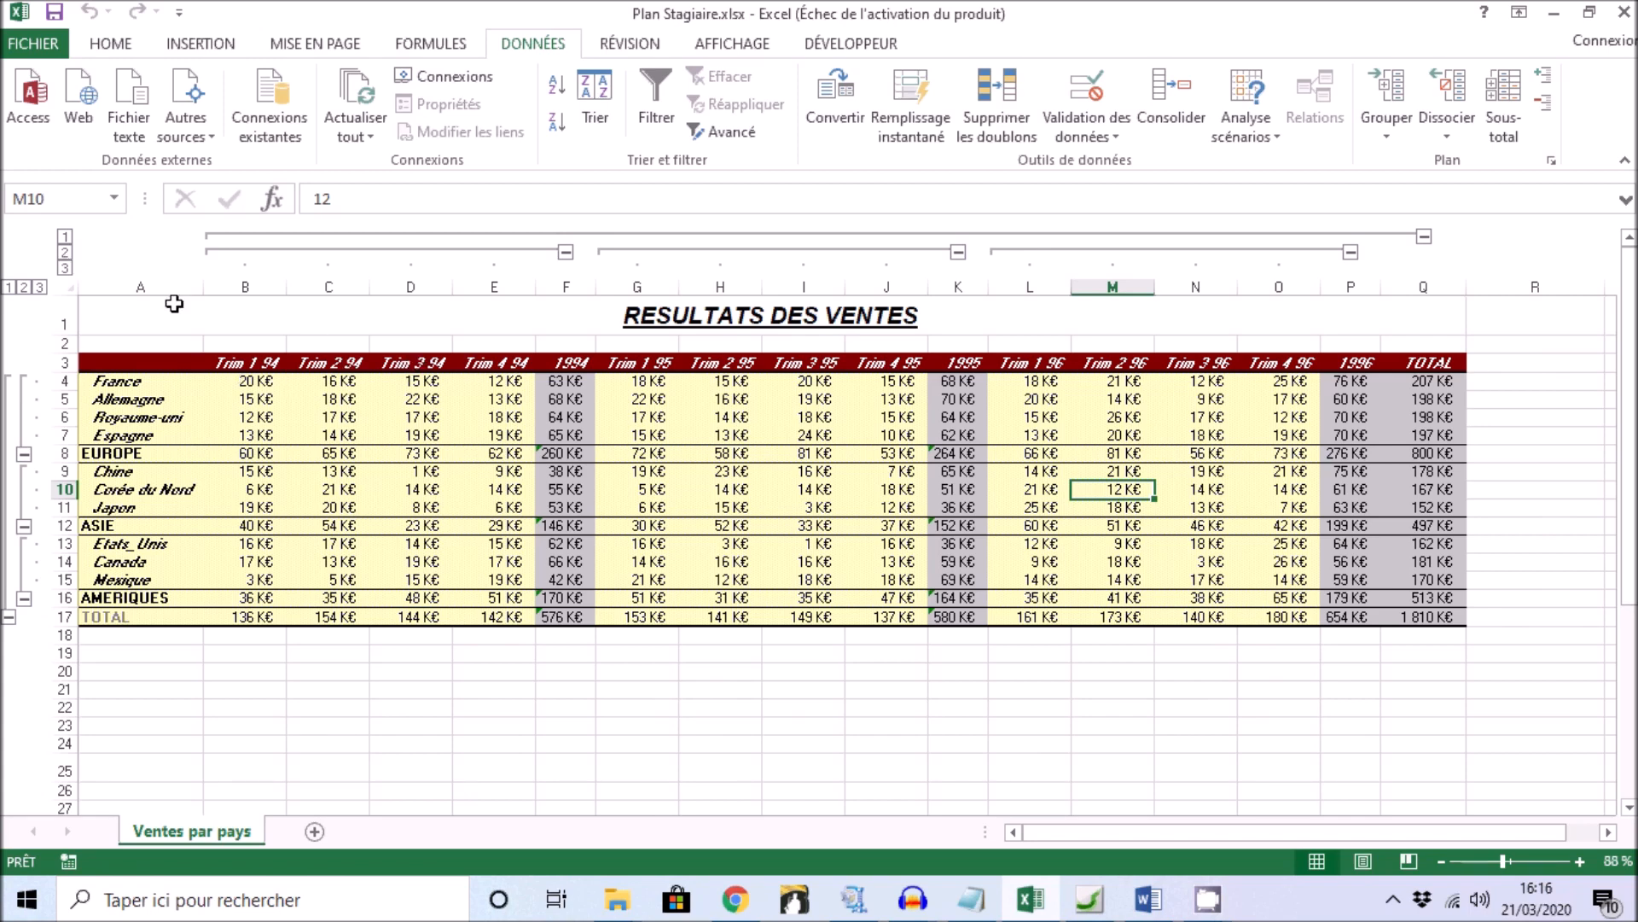
Collapse the outline to the yearly and regional totals at level 2, then to the grand total at level 1 for columns and rows.
{"action": "left_click", "coordinate": [64, 252]}
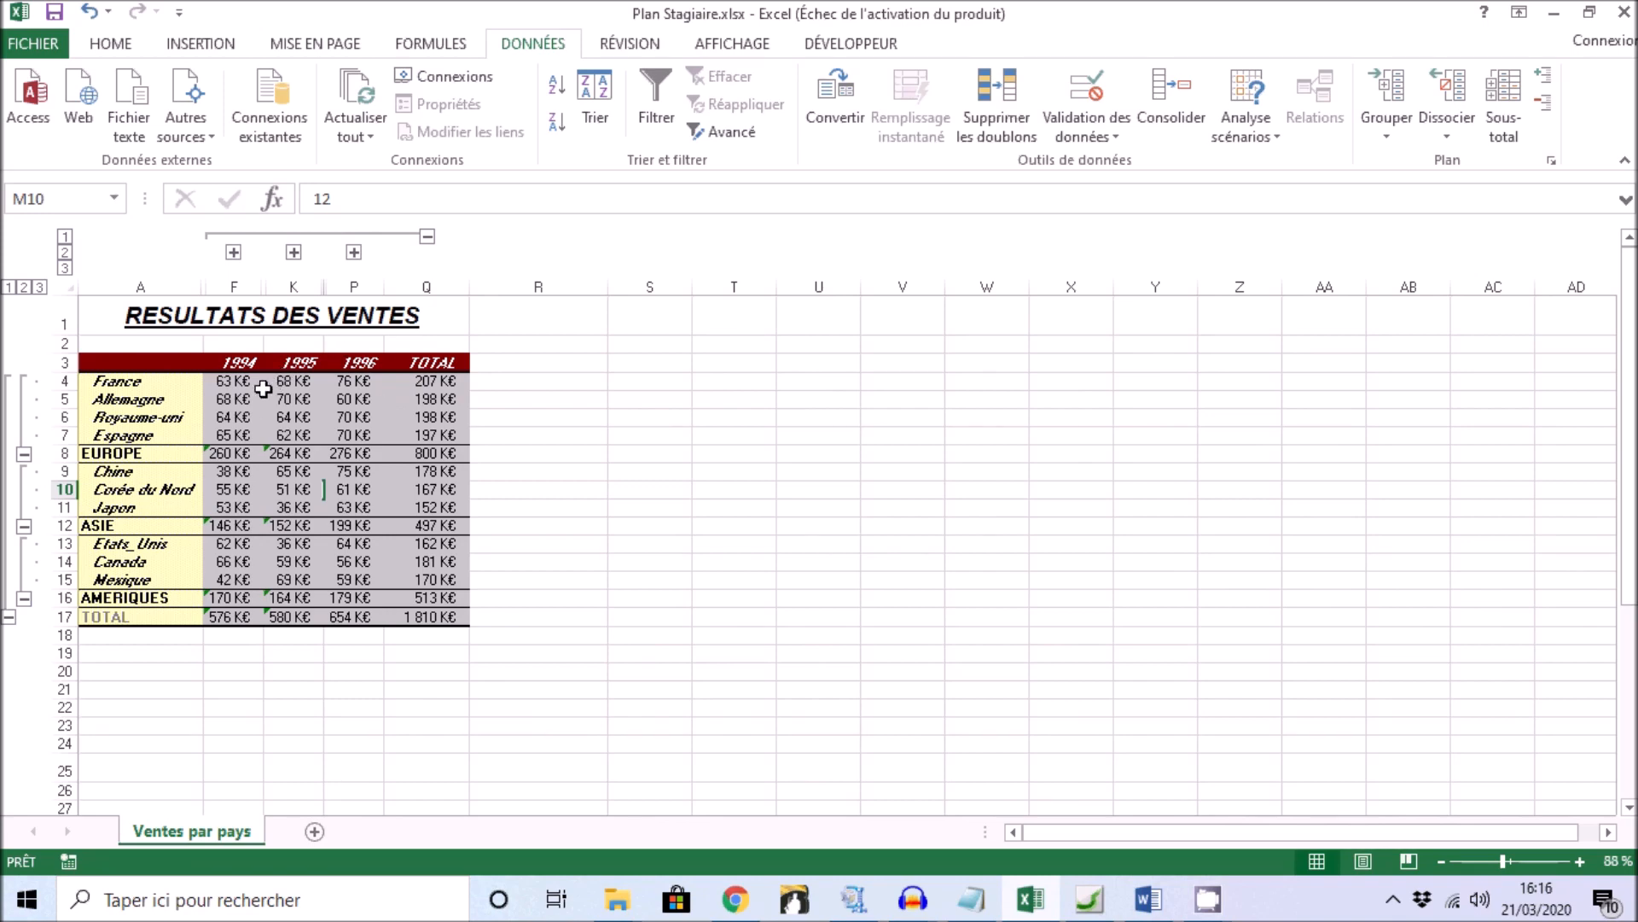
{"action": "left_click", "coordinate": [24, 287]}
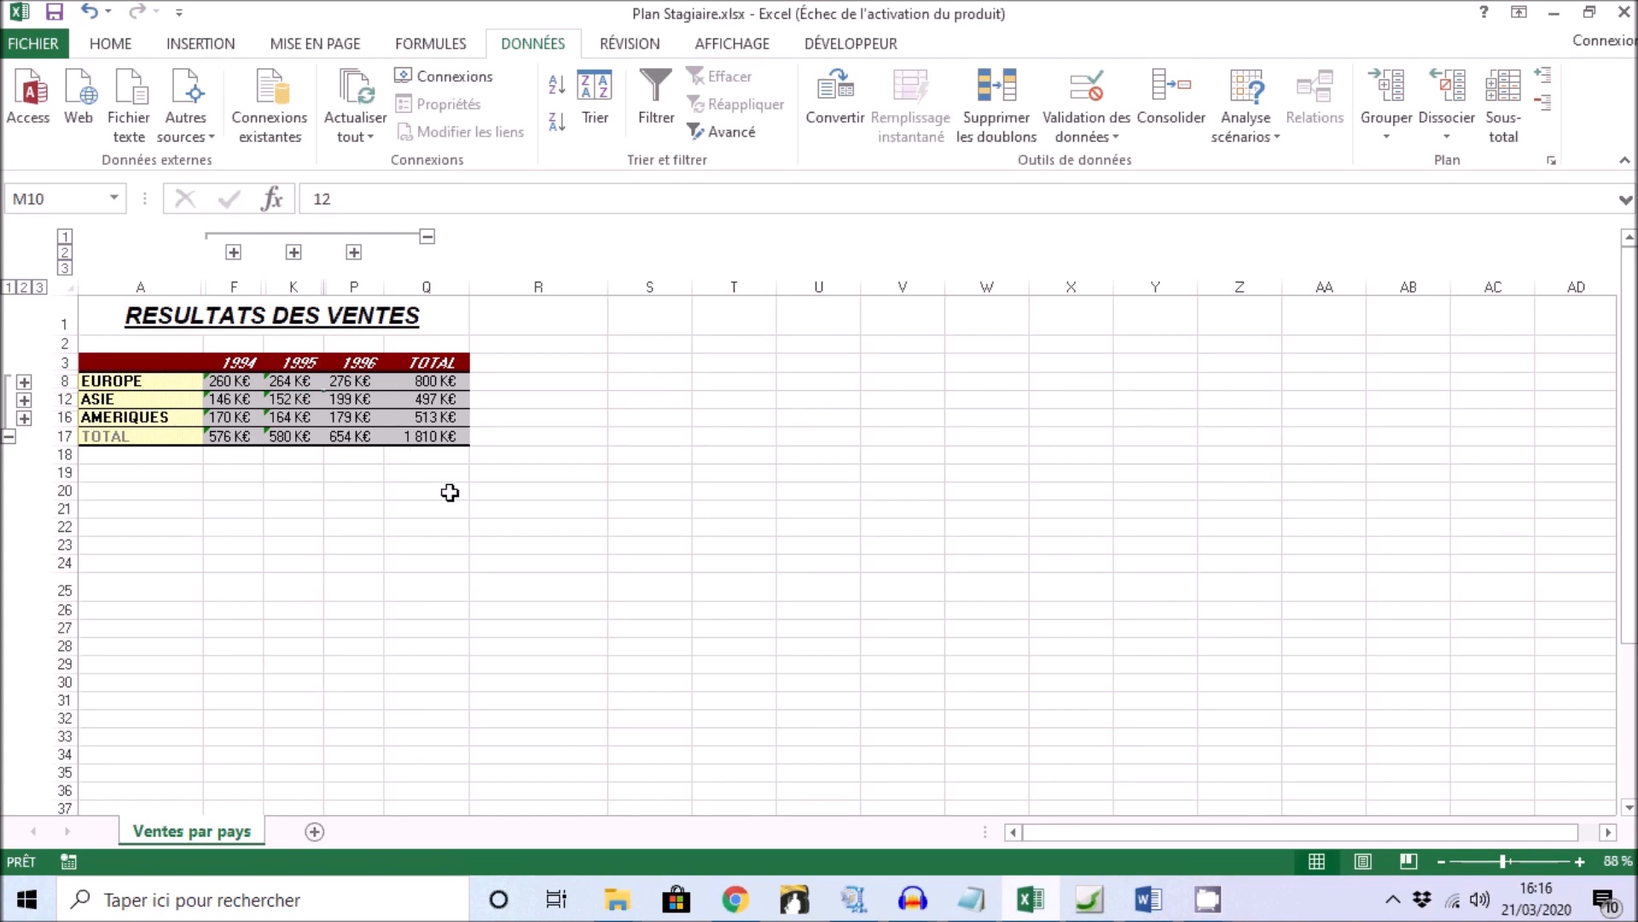
{"action": "left_click", "coordinate": [67, 269]}
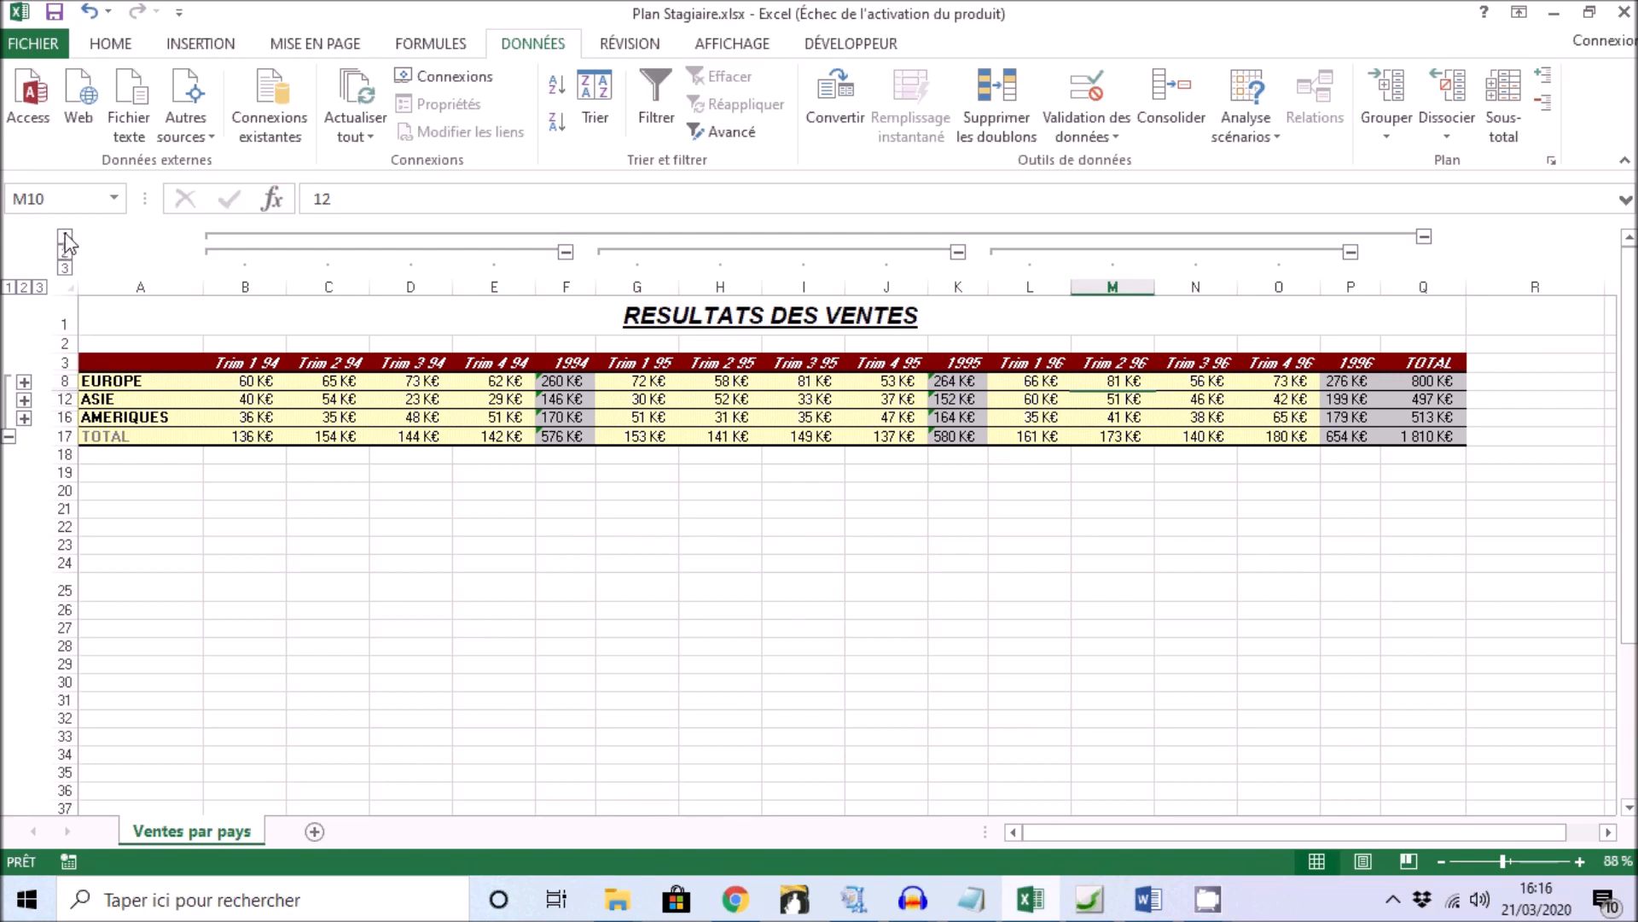
{"action": "left_click", "coordinate": [65, 238]}
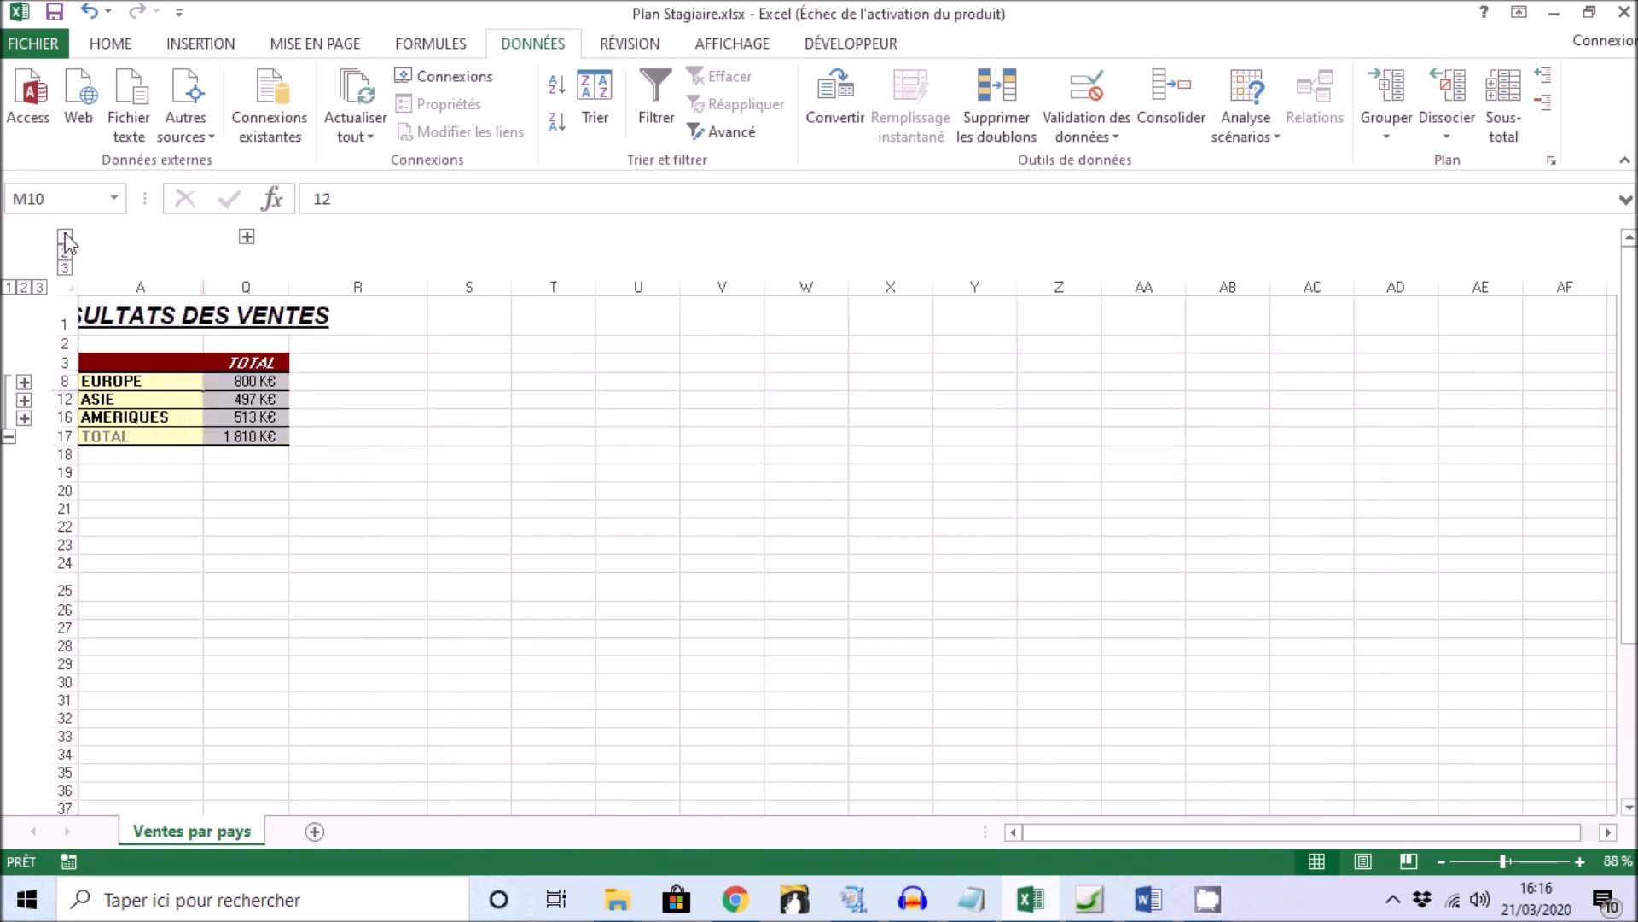
{"action": "left_click", "coordinate": [10, 288]}
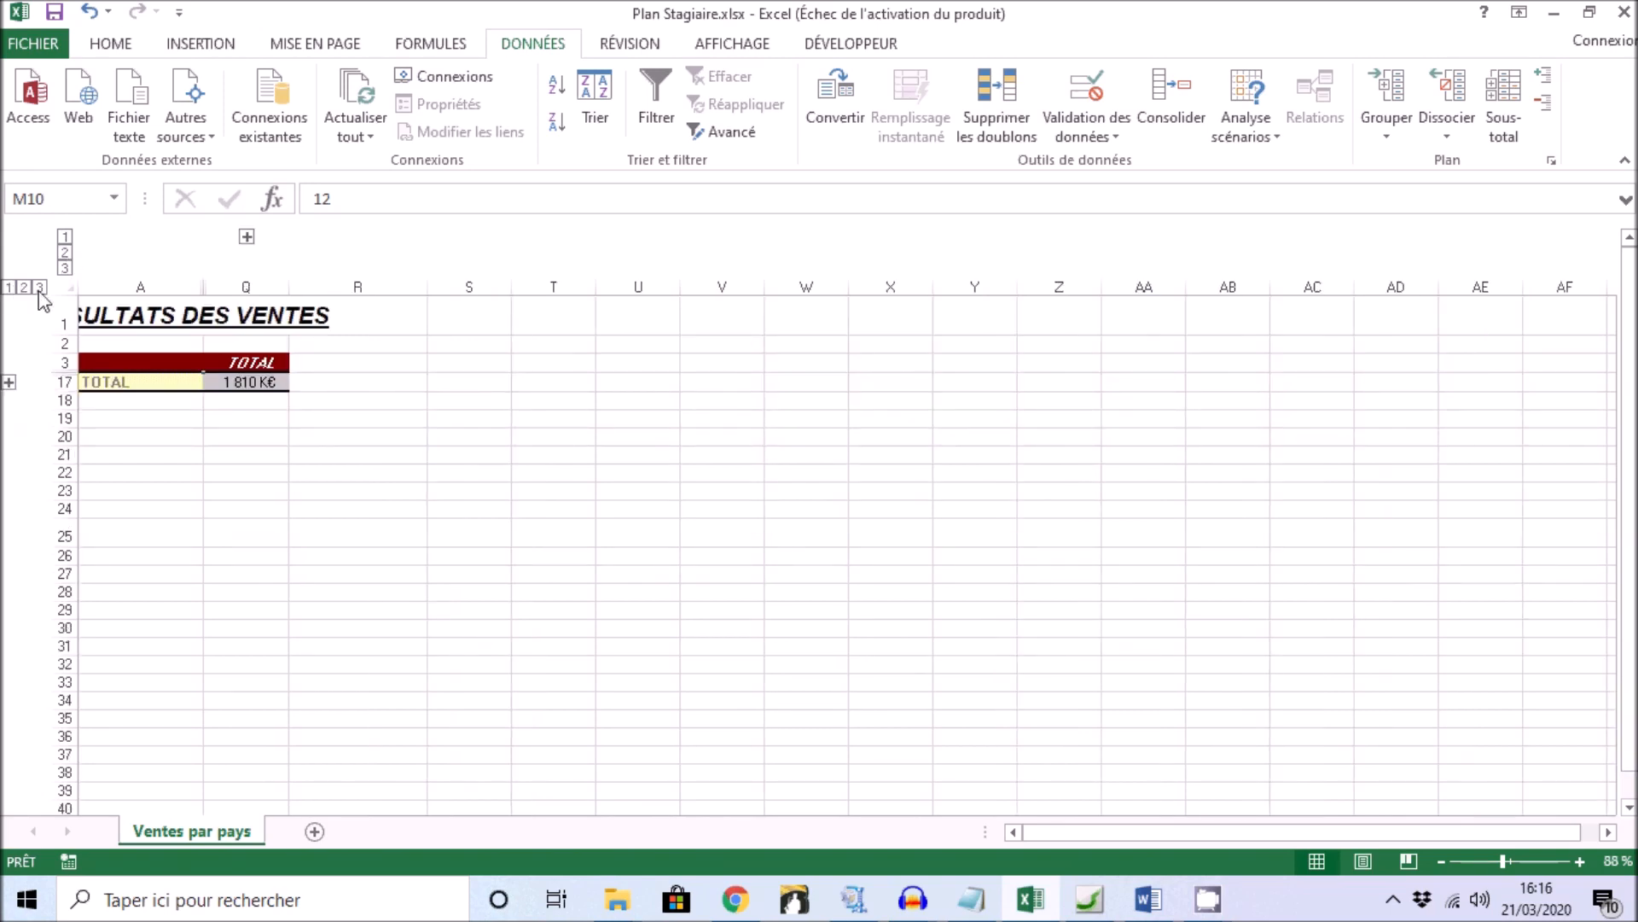
Expand the outline's rows and columns back to level 3 to show all countries and quarters.
{"action": "left_click", "coordinate": [39, 288]}
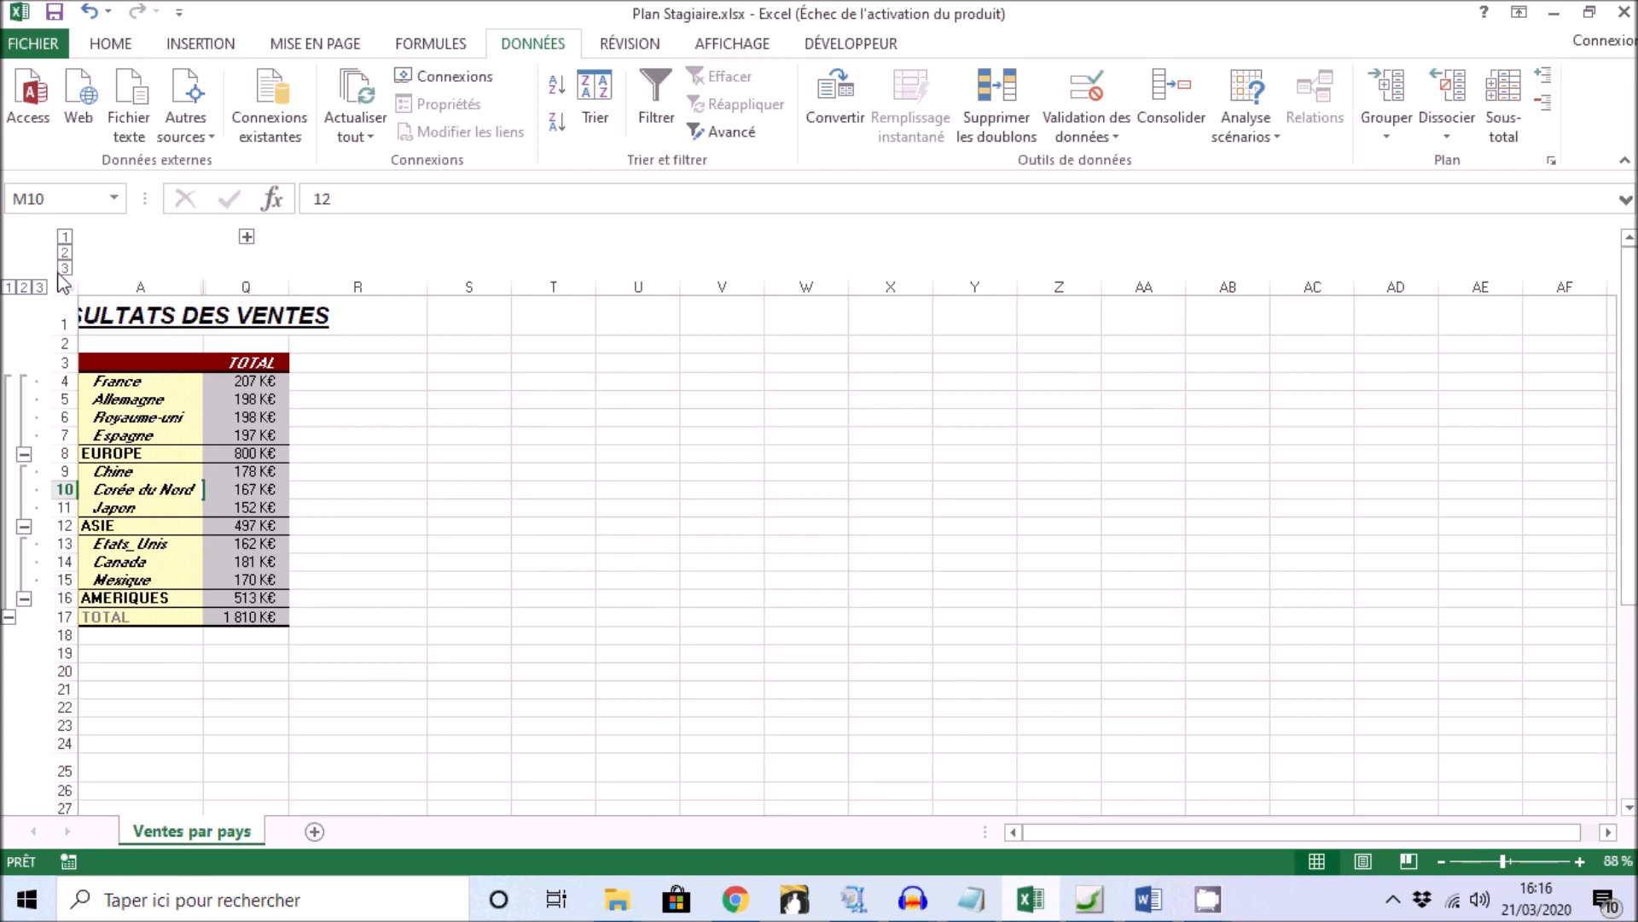
{"action": "left_click", "coordinate": [65, 269]}
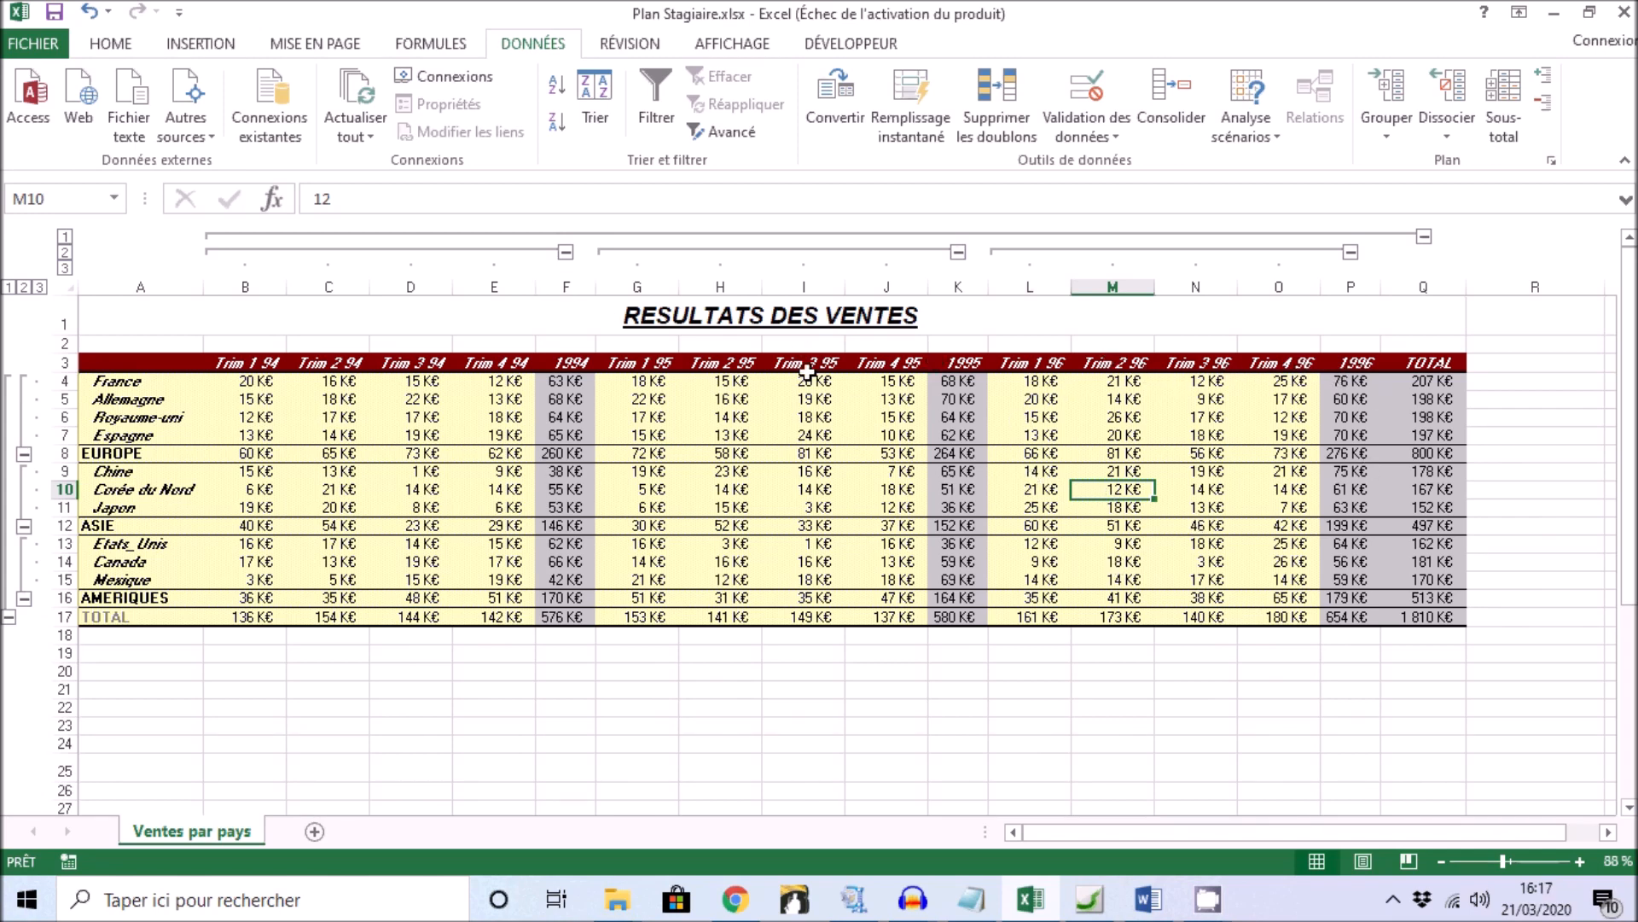
Collapse the 1995 and 1994 quarter columns and reduce the rows to level 2, leaving the 1996 quarters expanded.
{"action": "left_click", "coordinate": [959, 252]}
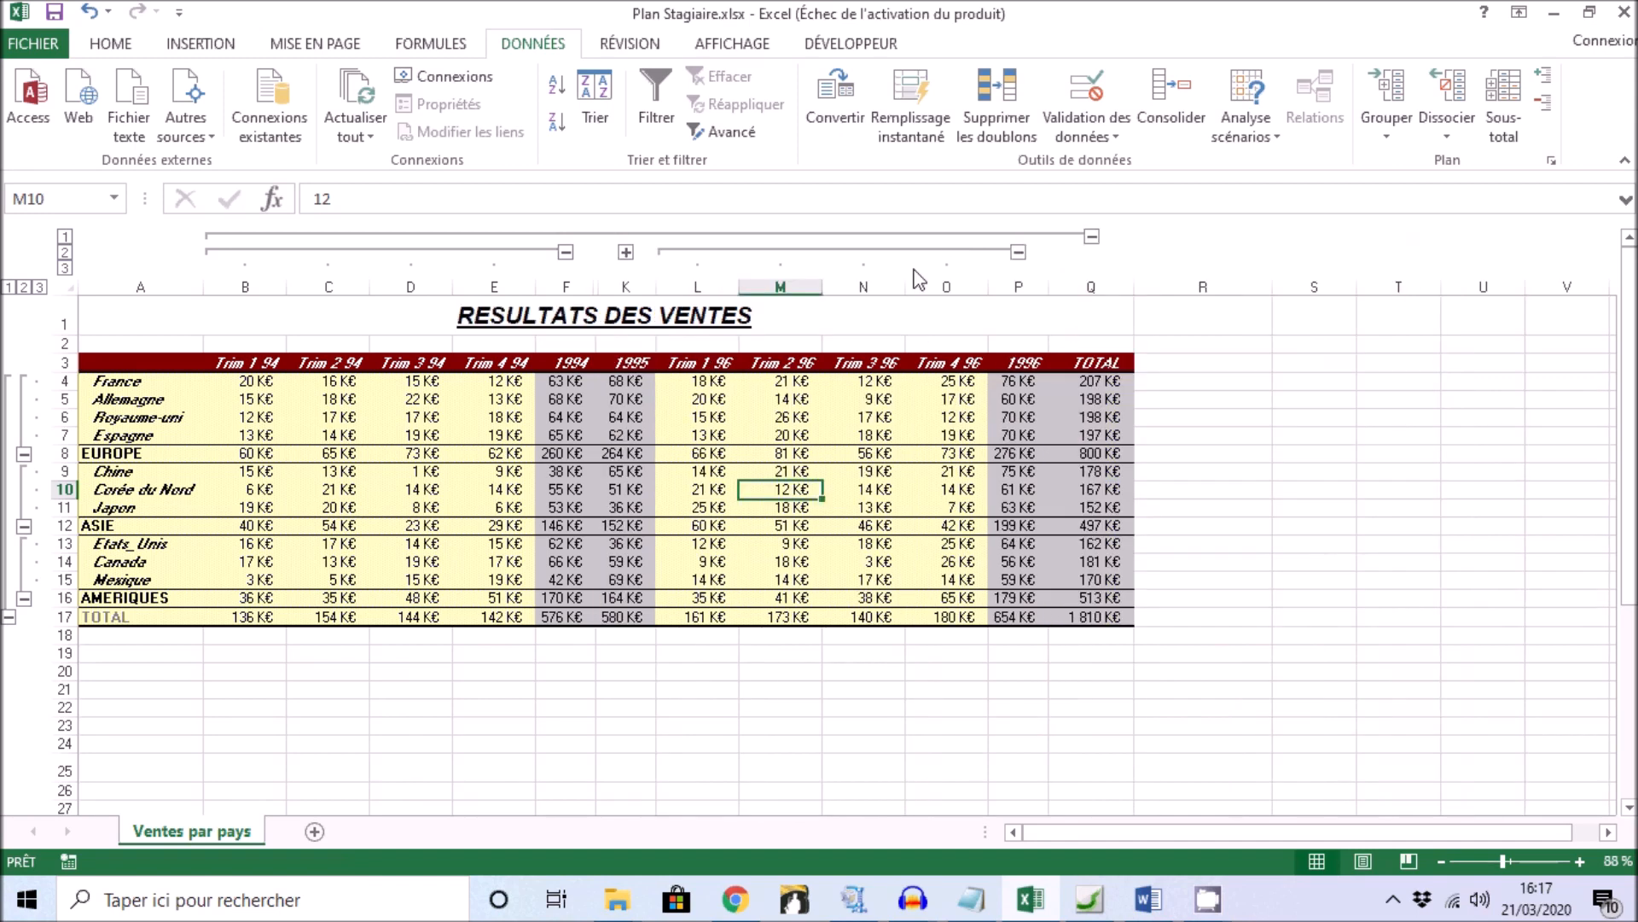
{"action": "left_click", "coordinate": [564, 253]}
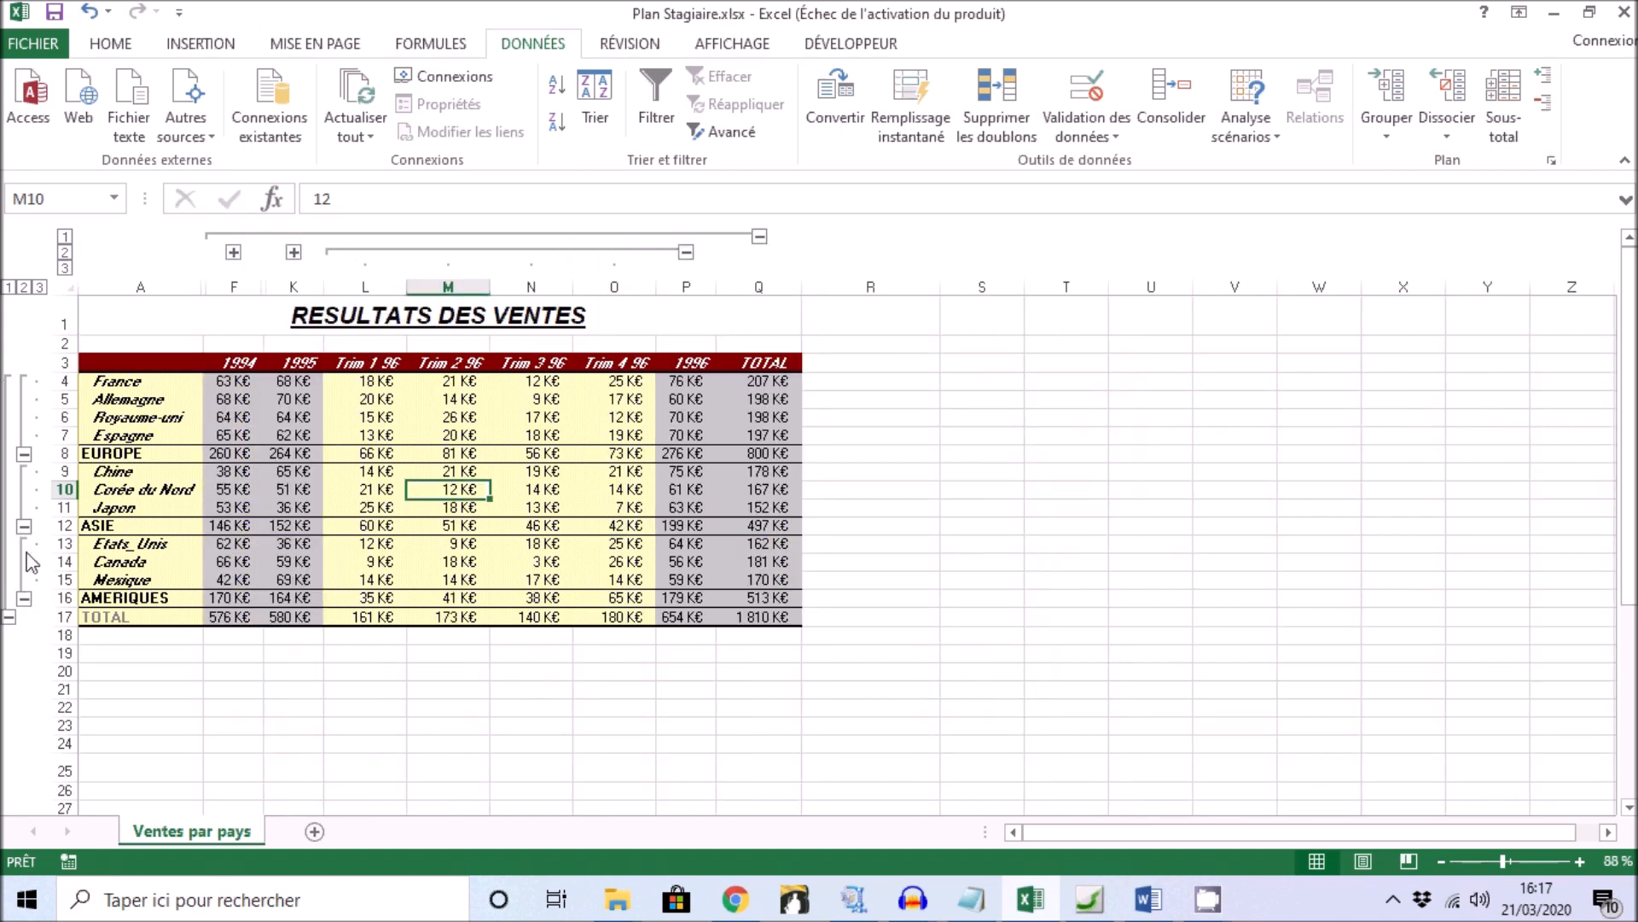
{"action": "left_click", "coordinate": [25, 288]}
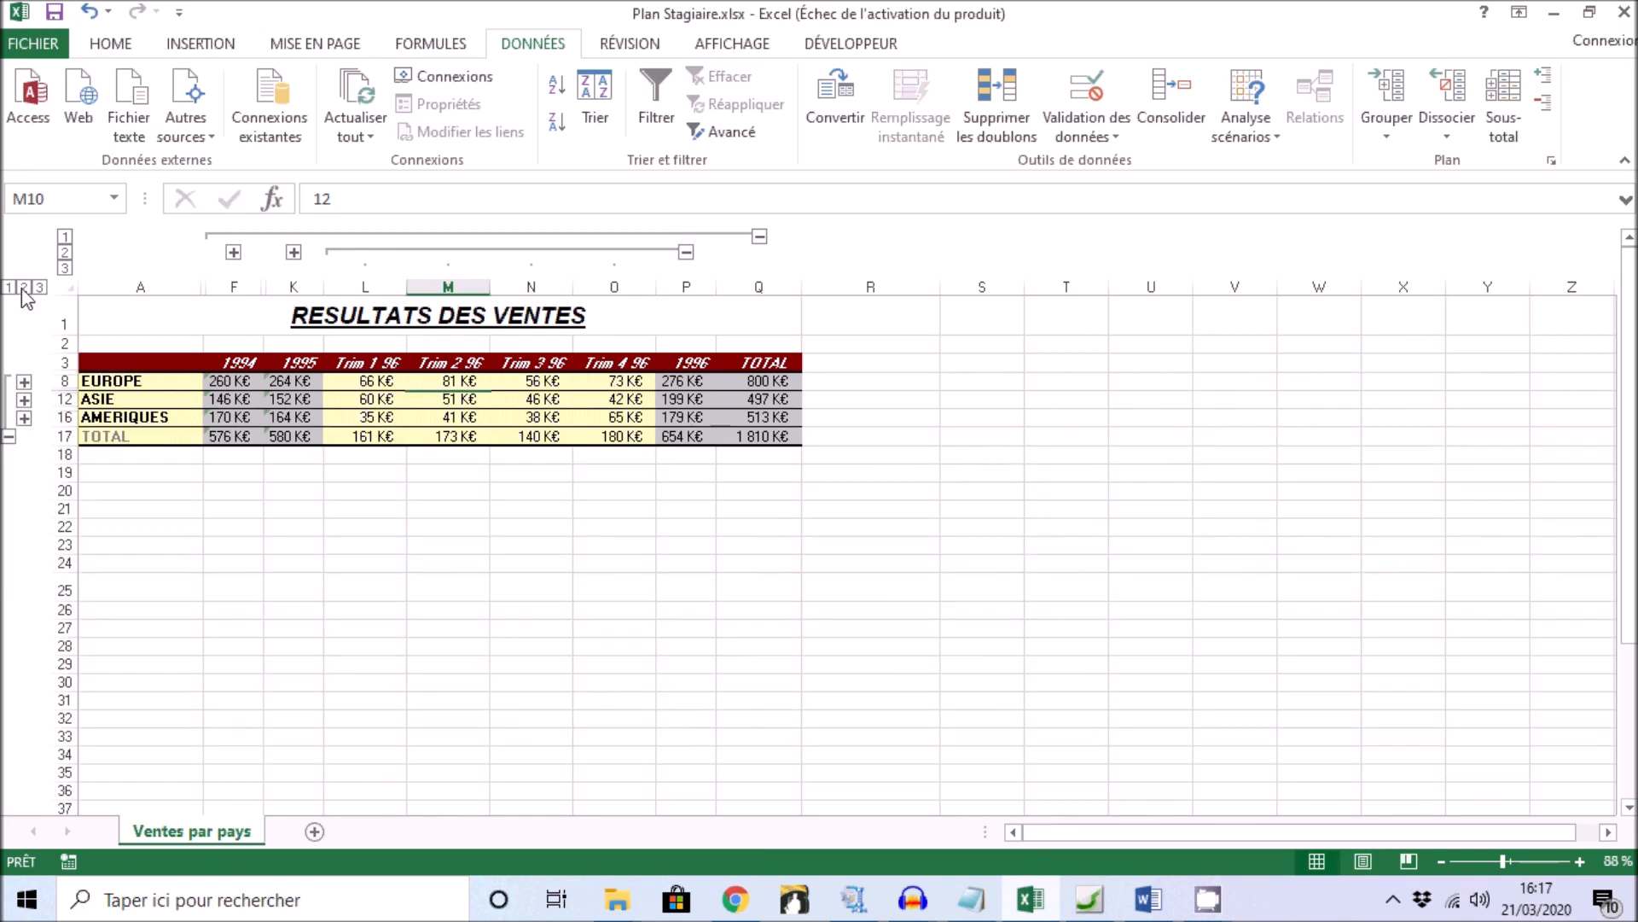
Expand the AMERIQUES group to view its country rows, and collapse it again.
{"action": "left_click", "coordinate": [24, 418]}
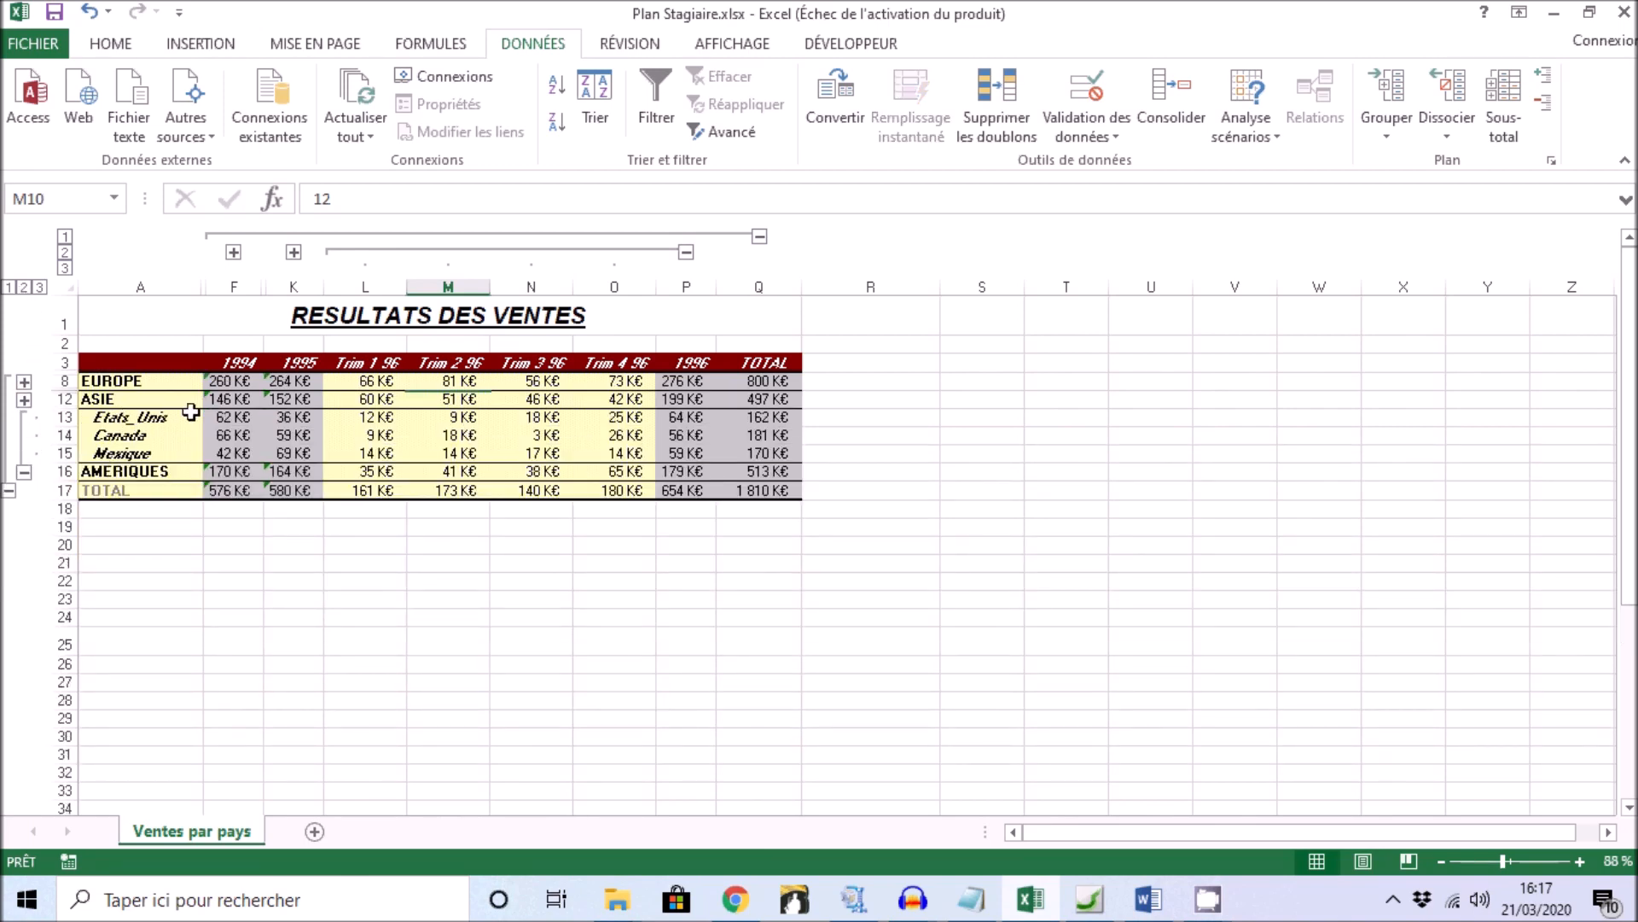
{"action": "left_click", "coordinate": [24, 474]}
Clear the outline from the sales table with Effacer le plan.
{"action": "left_click", "coordinate": [358, 398]}
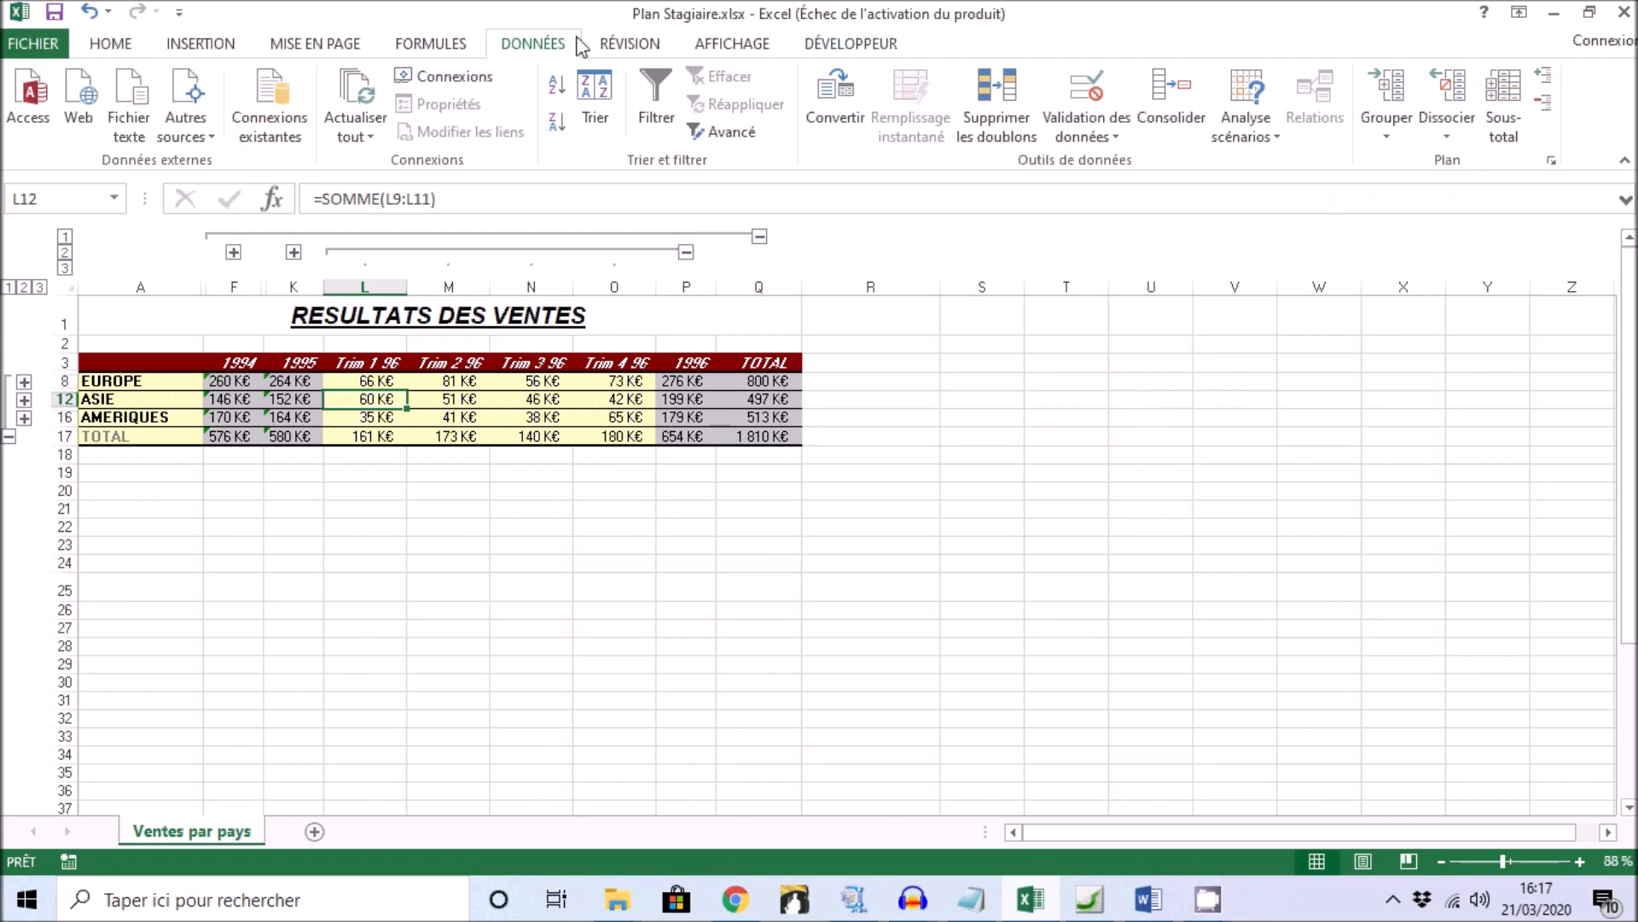
{"action": "left_click", "coordinate": [1457, 129]}
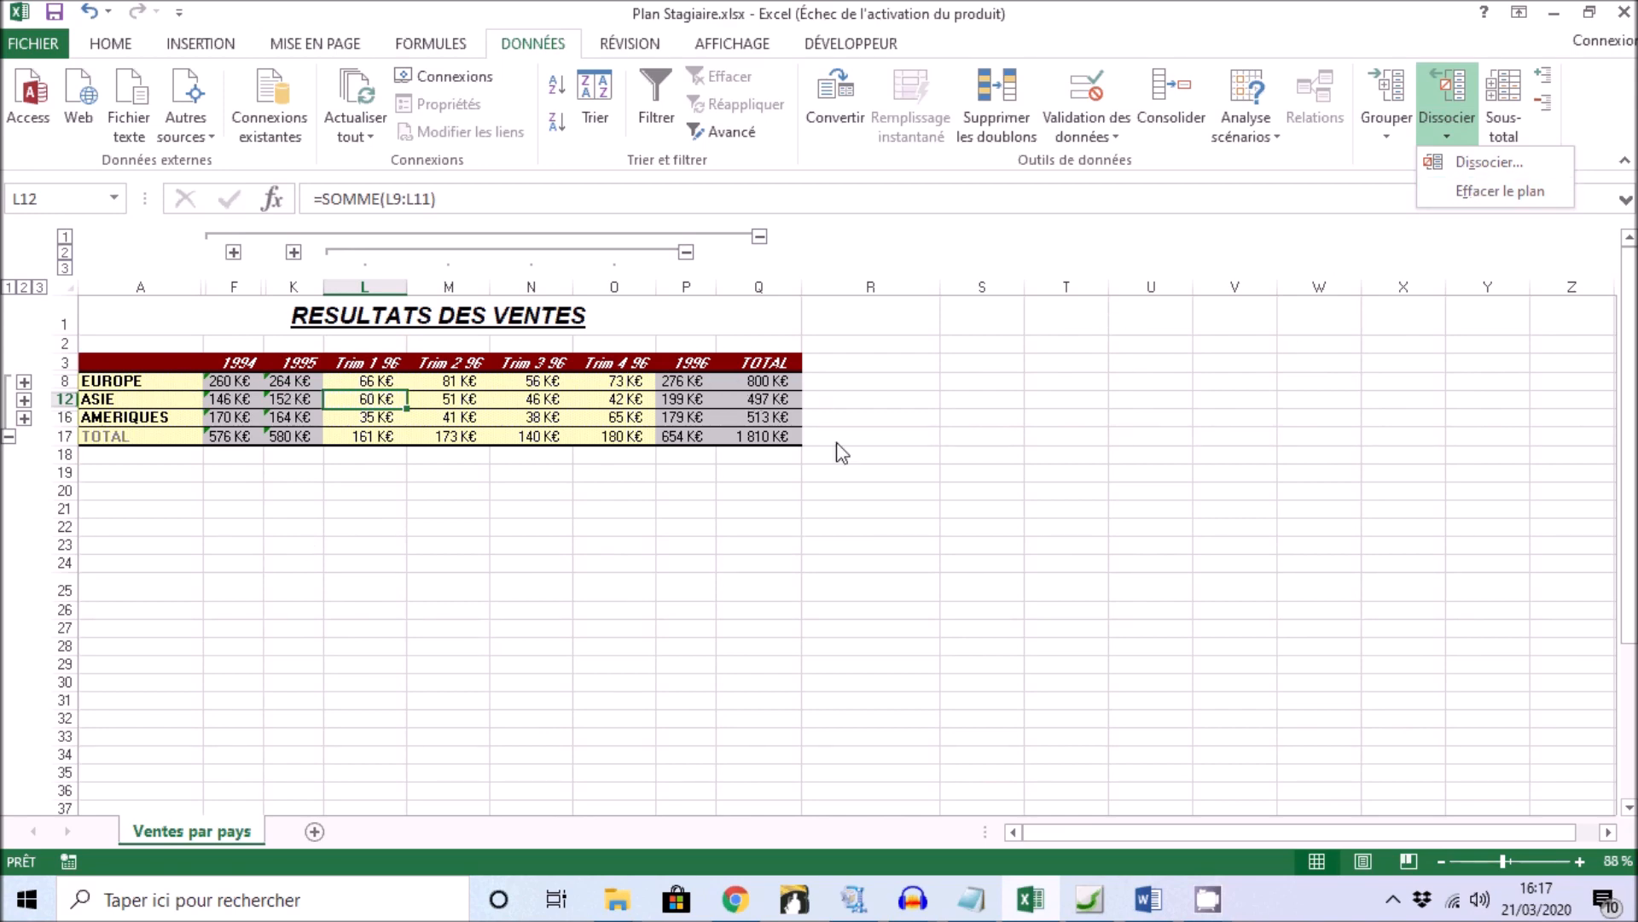
{"action": "left_click", "coordinate": [1479, 197]}
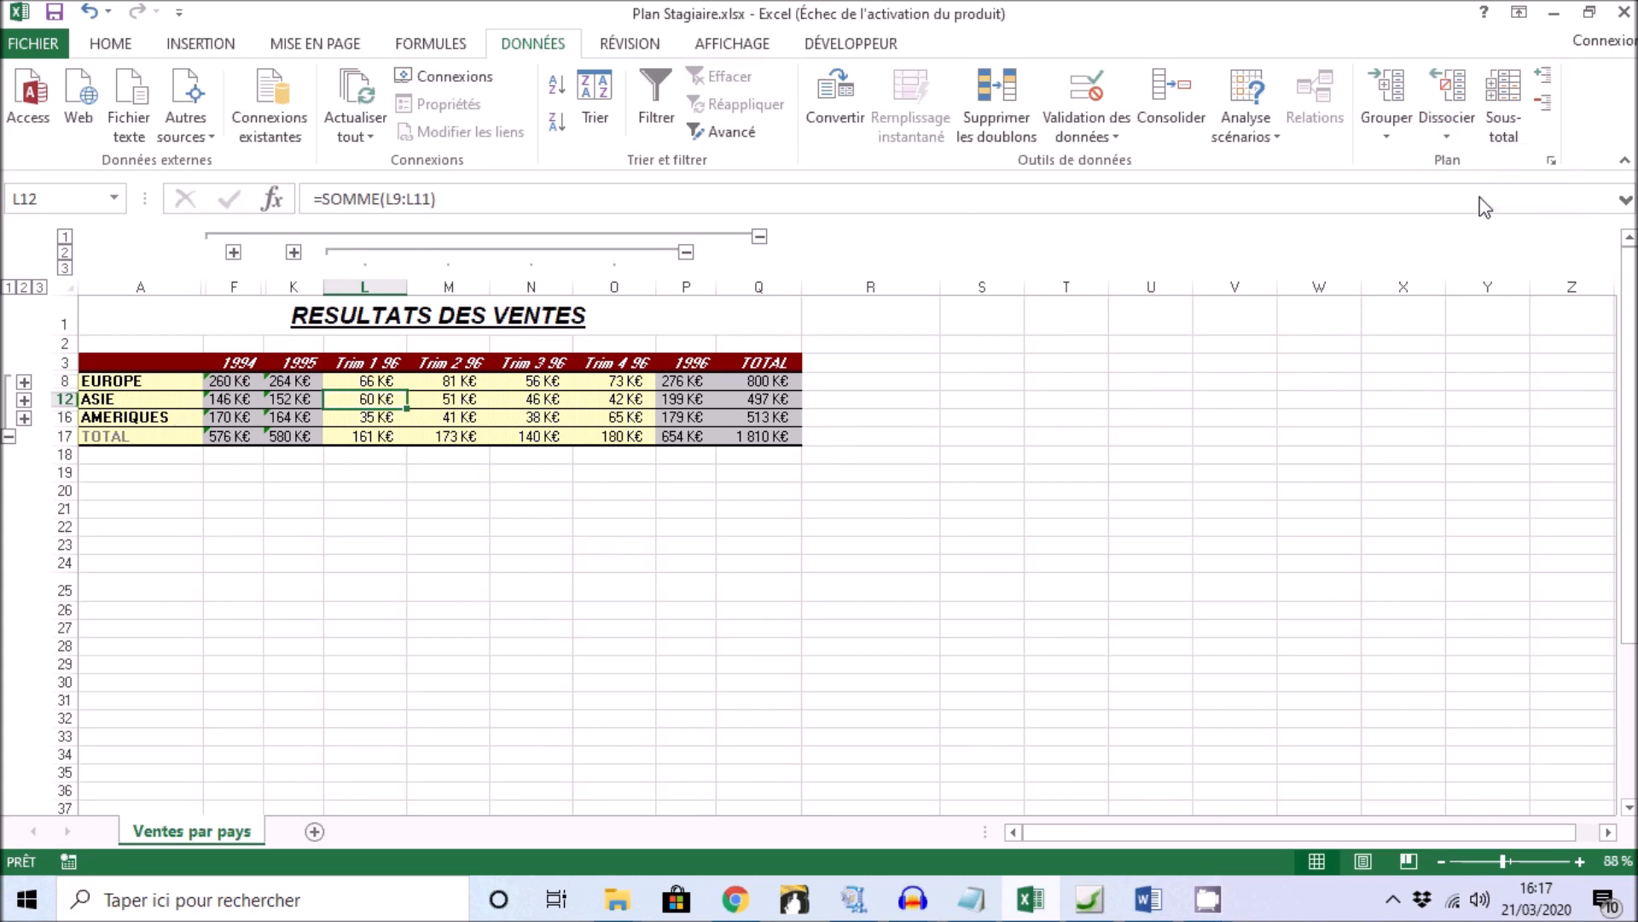